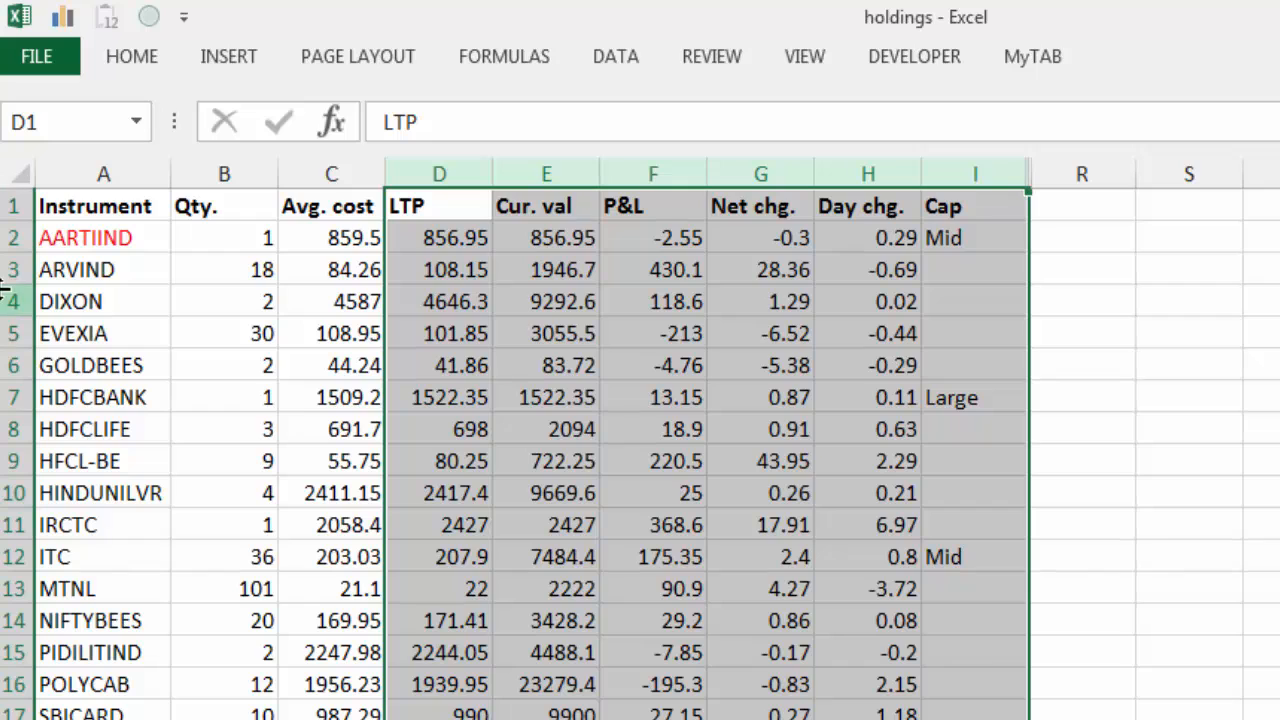
# Select the rows from row 4 downward, clear that selection at cell B4, and select the entire worksheet.
pyautogui.moveTo(21, 301); pyautogui.dragTo(3, 705)
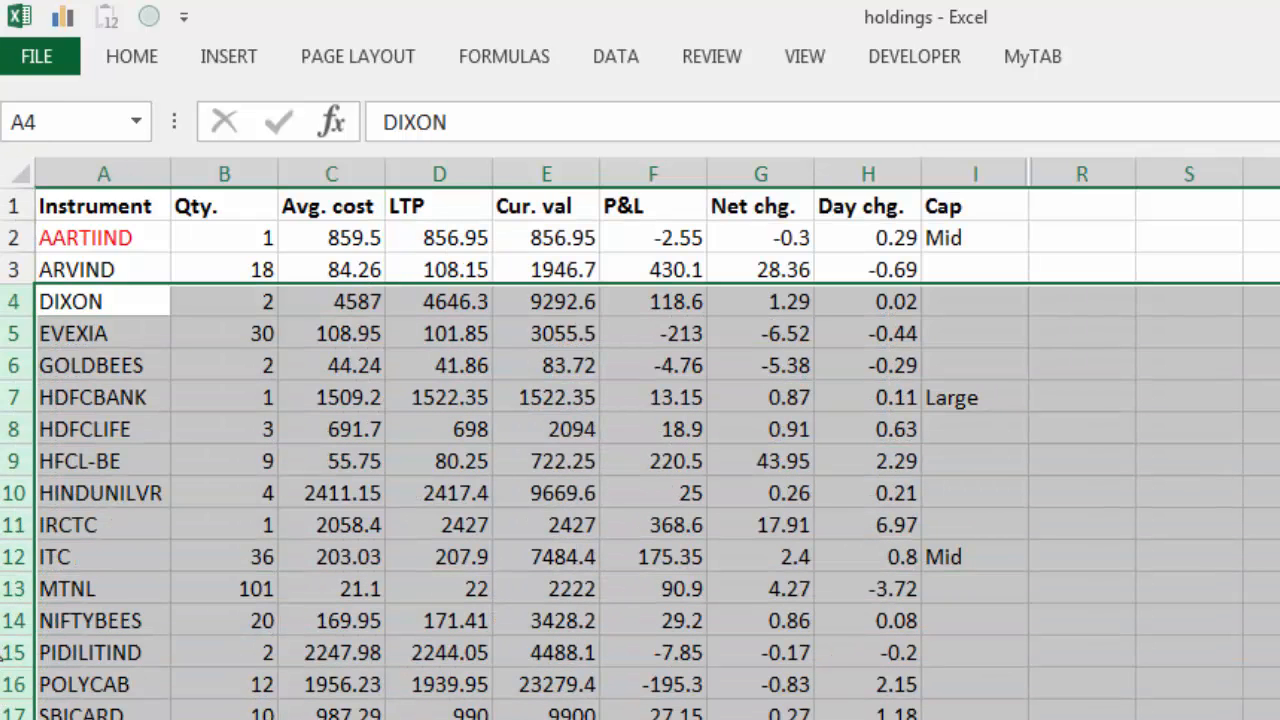
pyautogui.click(224, 301)
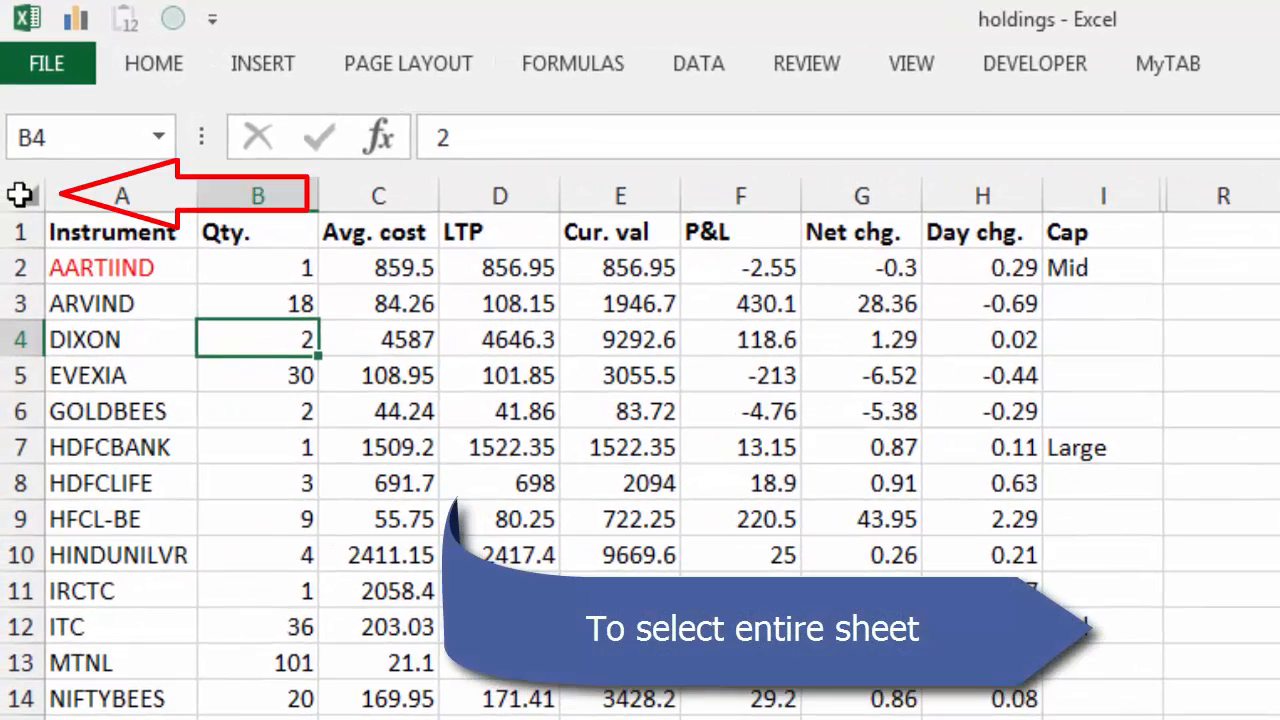
pyautogui.click(16, 173)
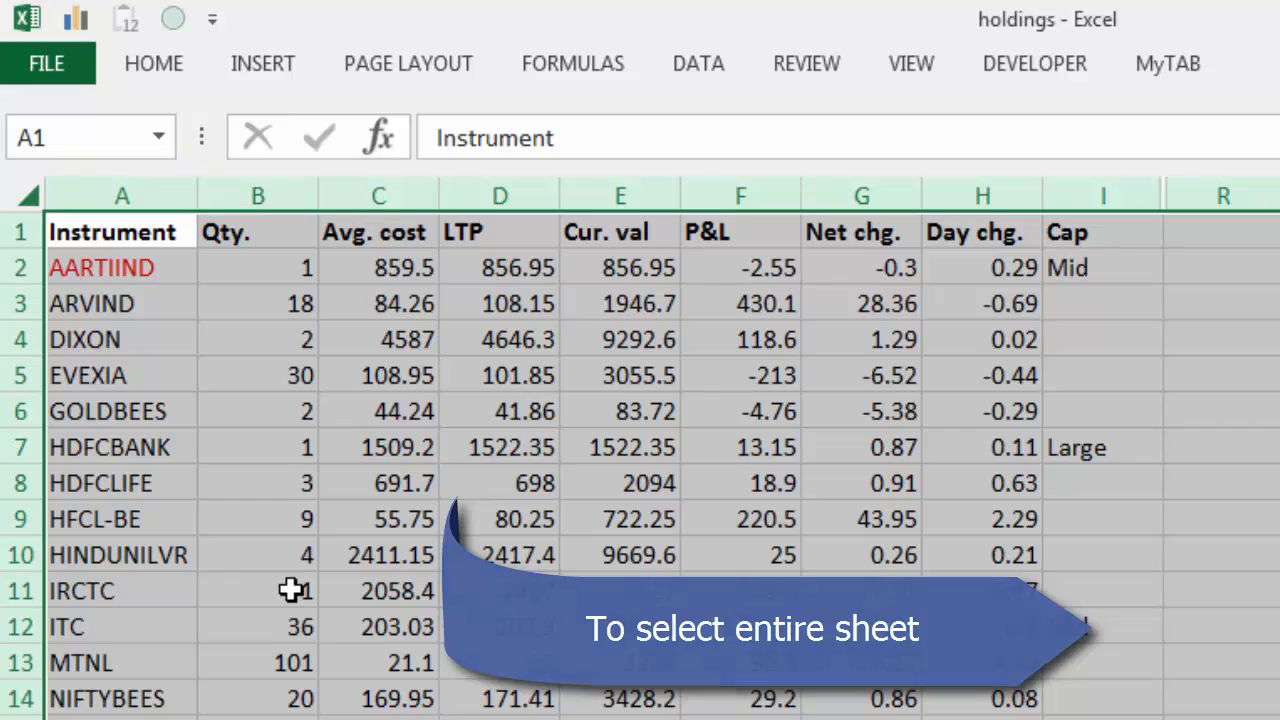
# Select the separate cells D6, F8, H14 and G18 together as one non-adjacent selection.
pyautogui.click(510, 406)
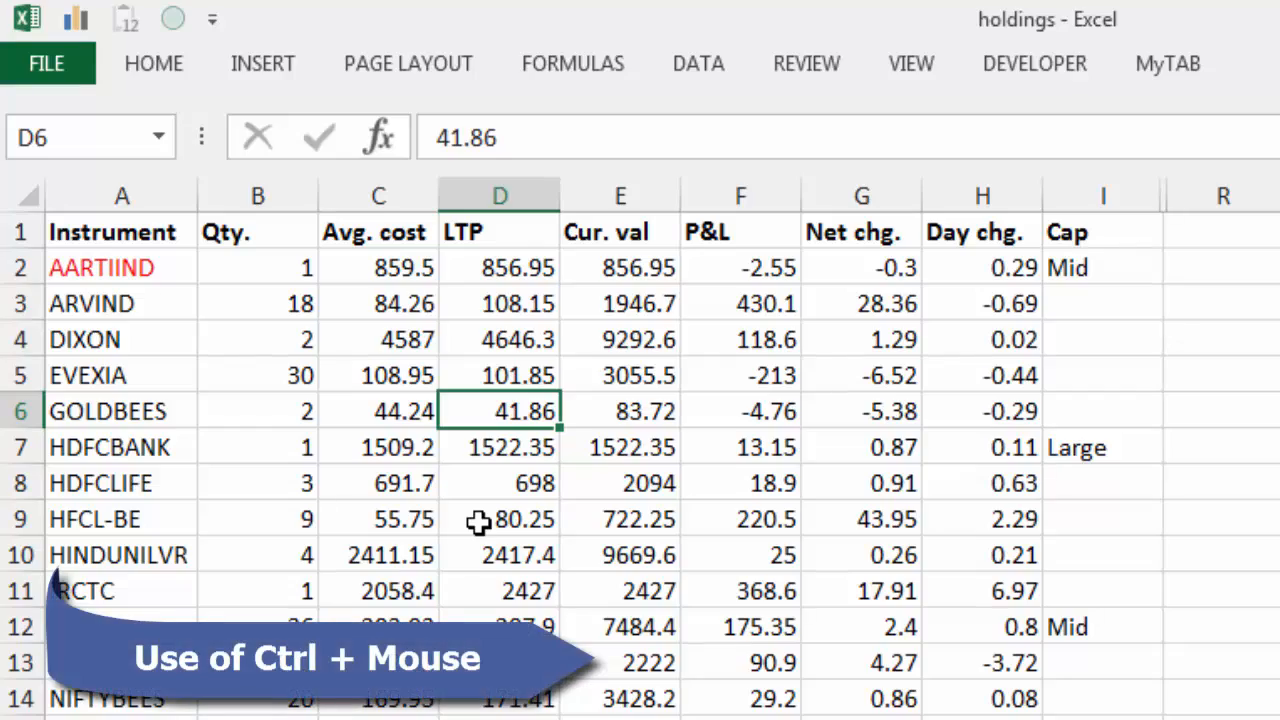
pyautogui.keyDown('ctrl'); pyautogui.click(745, 483); pyautogui.keyUp('ctrl')
pyautogui.keyDown('ctrl'); pyautogui.click(1000, 698); pyautogui.keyUp('ctrl')
pyautogui.keyDown('ctrl'); pyautogui.click(862, 719); pyautogui.keyUp('ctrl')
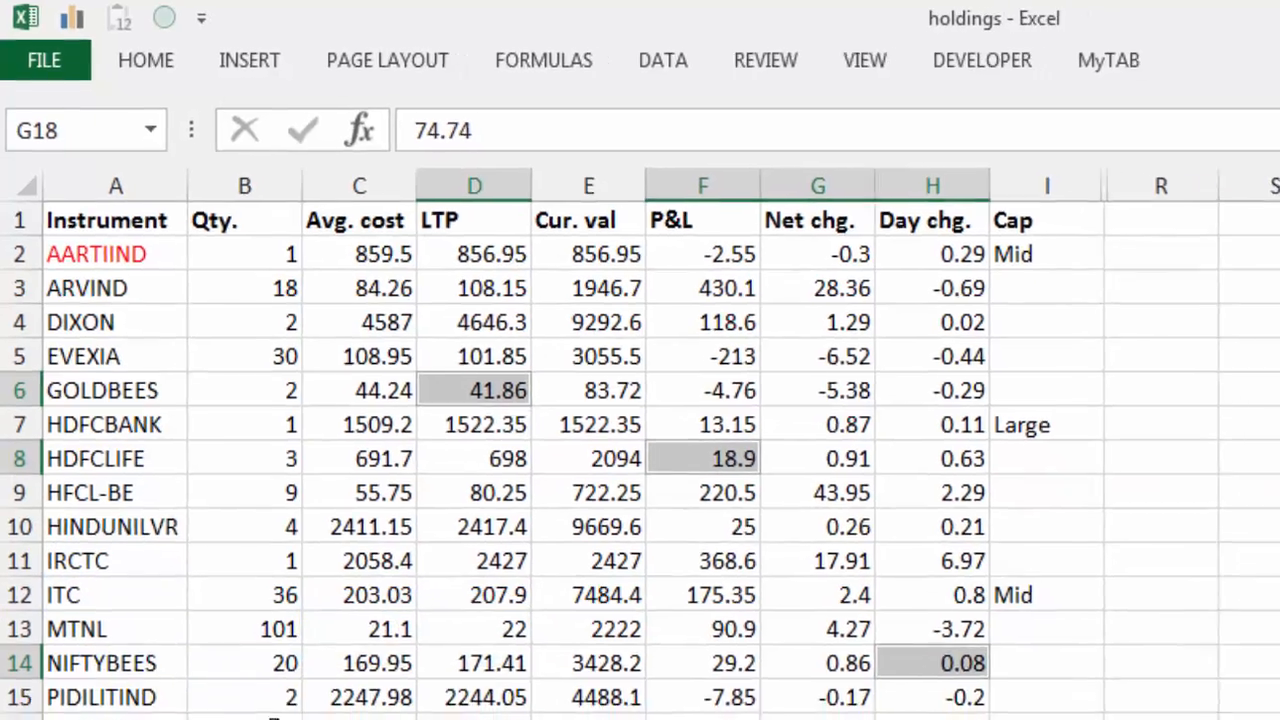
# Add the ranges B12:D15 and H6:I10, the entire column R and the entire row 6 to the selection.
pyautogui.moveTo(260, 595); pyautogui.dragTo(476, 697)
pyautogui.moveTo(932, 390); pyautogui.dragTo(1071, 520)
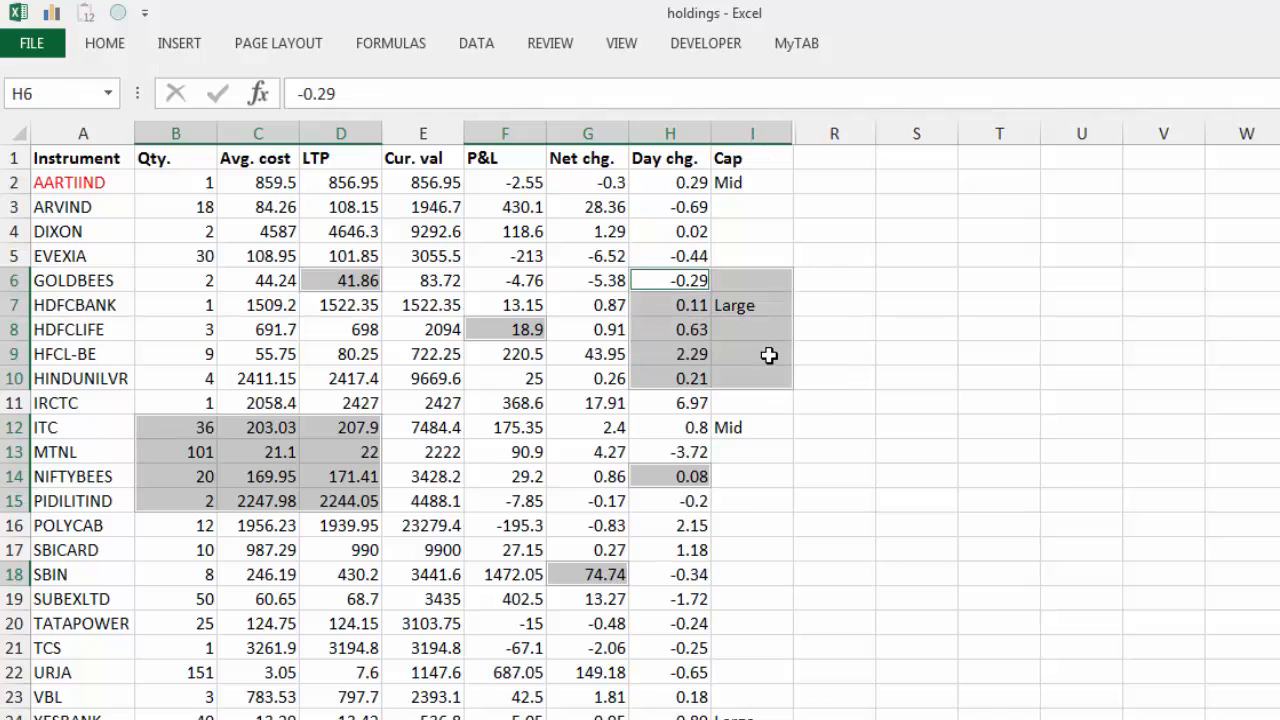
pyautogui.keyDown('ctrl'); pyautogui.click(833, 133); pyautogui.keyUp('ctrl')
pyautogui.keyDown('ctrl'); pyautogui.click(15, 280); pyautogui.keyUp('ctrl')
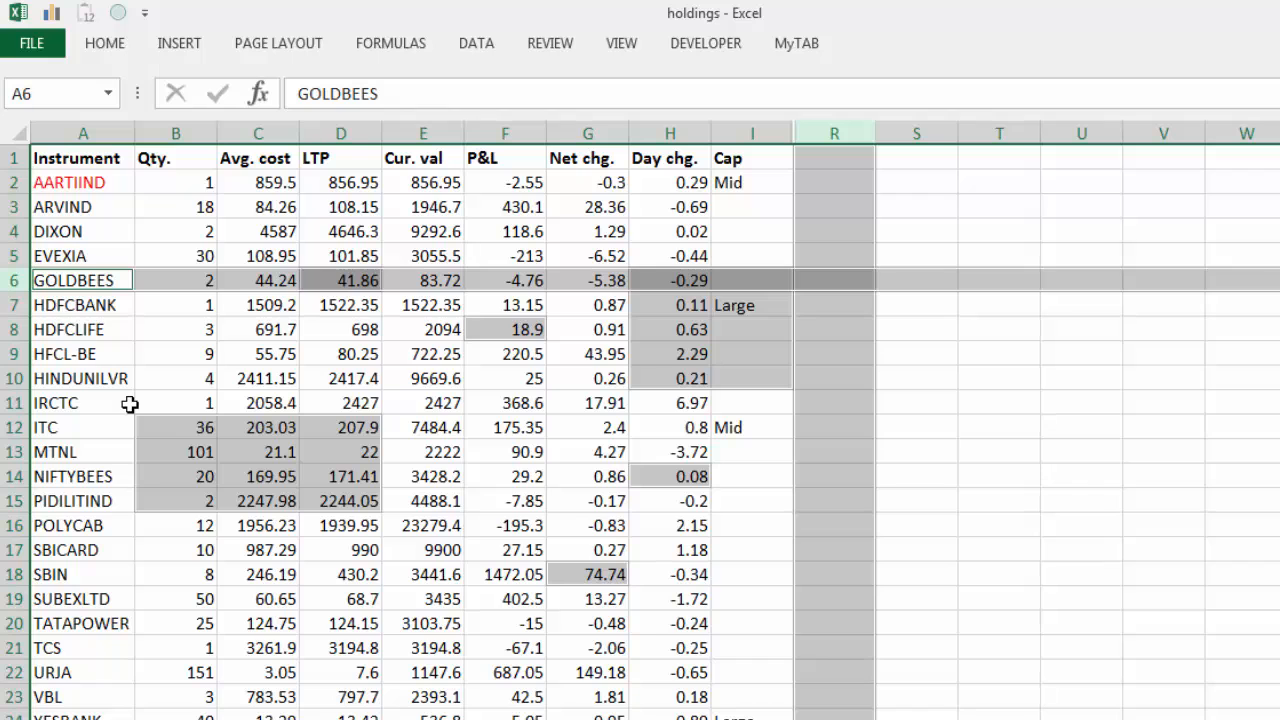
# Copy the non-adjacent ranges A2:D2, A4:D5, A8:D8 and A11:D11 together and paste them at A1 of a new worksheet.
pyautogui.moveTo(68, 182); pyautogui.dragTo(341, 182)
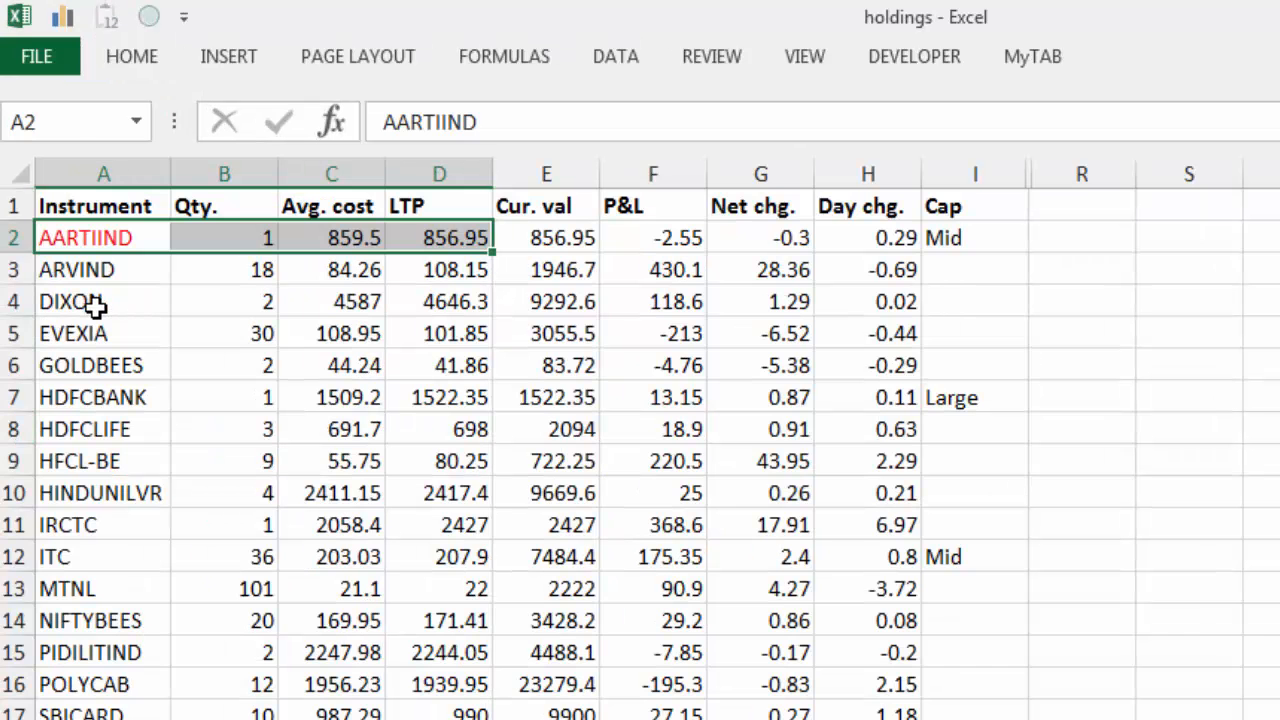
pyautogui.moveTo(80, 231); pyautogui.dragTo(341, 256)
pyautogui.moveTo(75, 329); pyautogui.dragTo(328, 329)
pyautogui.moveTo(75, 403); pyautogui.dragTo(310, 396)
pyautogui.moveTo(400, 515); pyautogui.dragTo(407, 537)
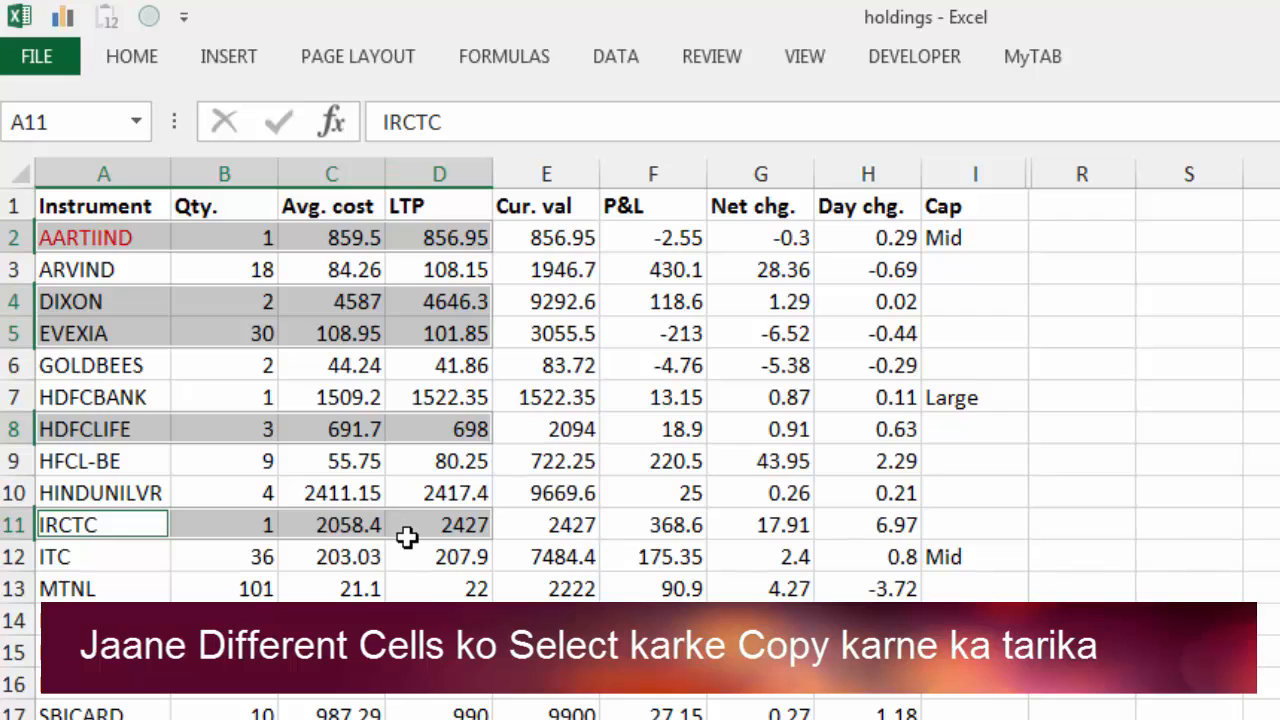
pyautogui.hotkey('ctrl', 'c')
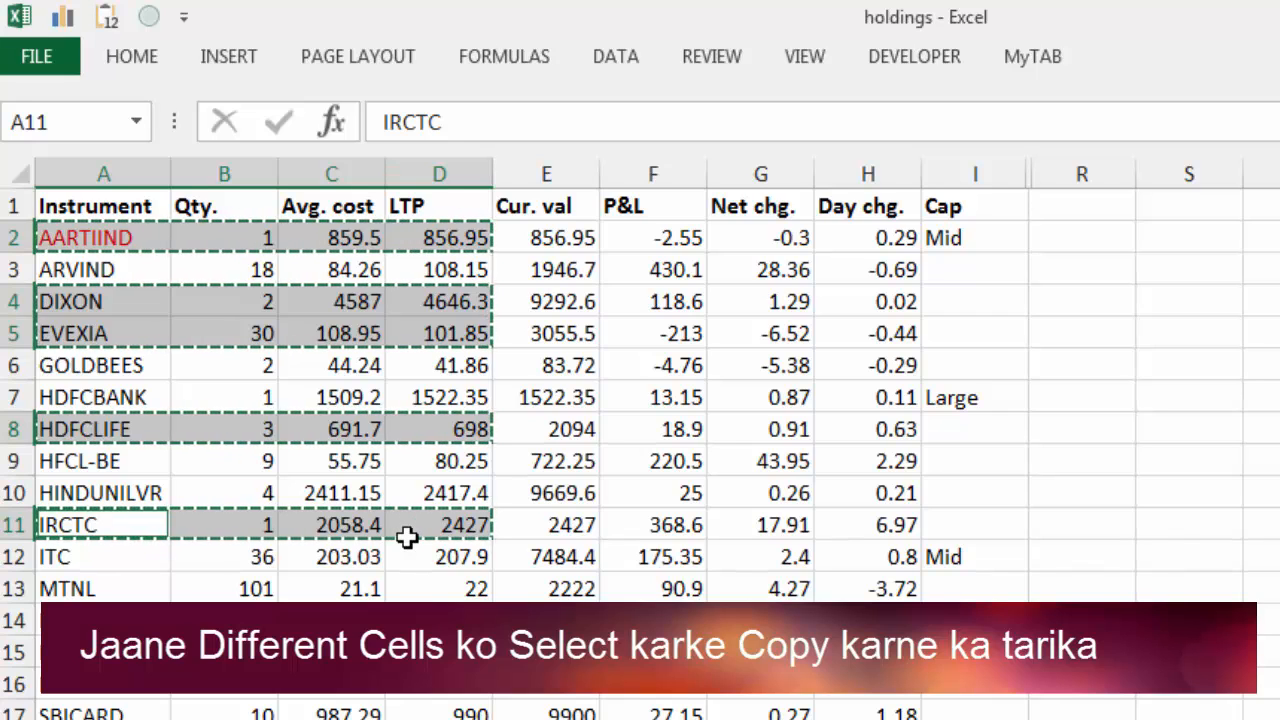
pyautogui.hotkey('shift', 'F11')
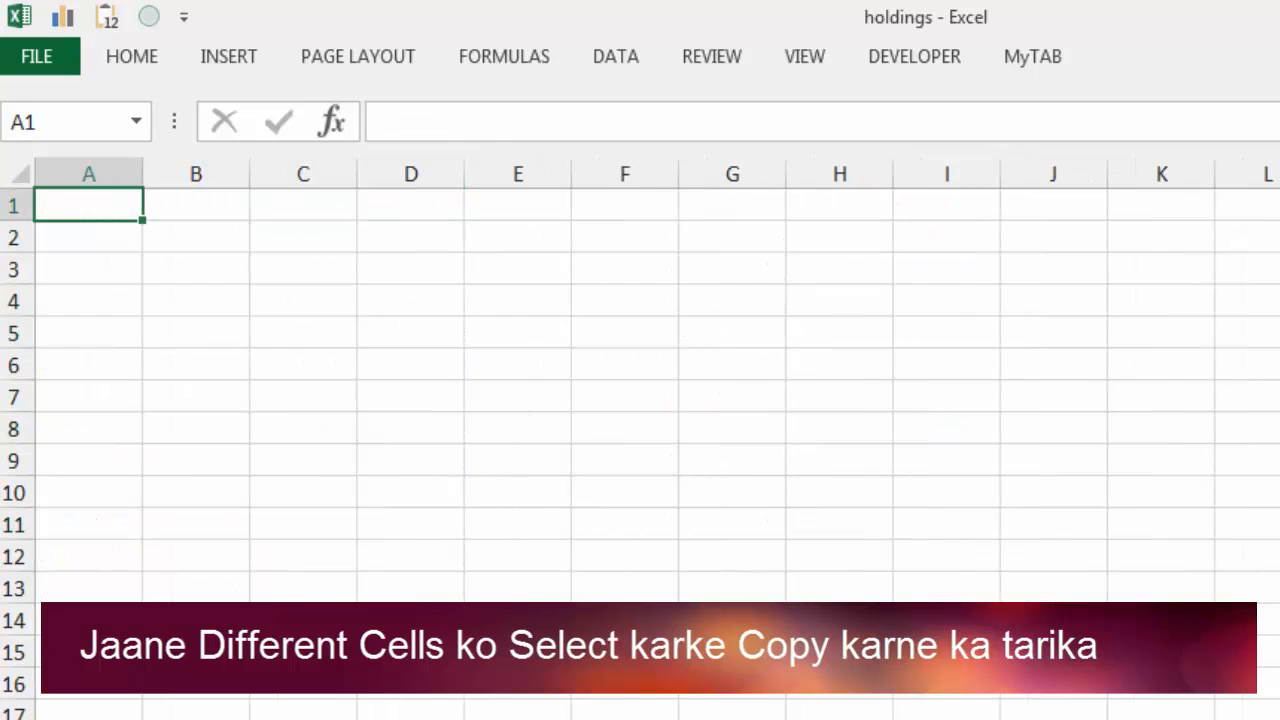
pyautogui.hotkey('ctrl', 'v')
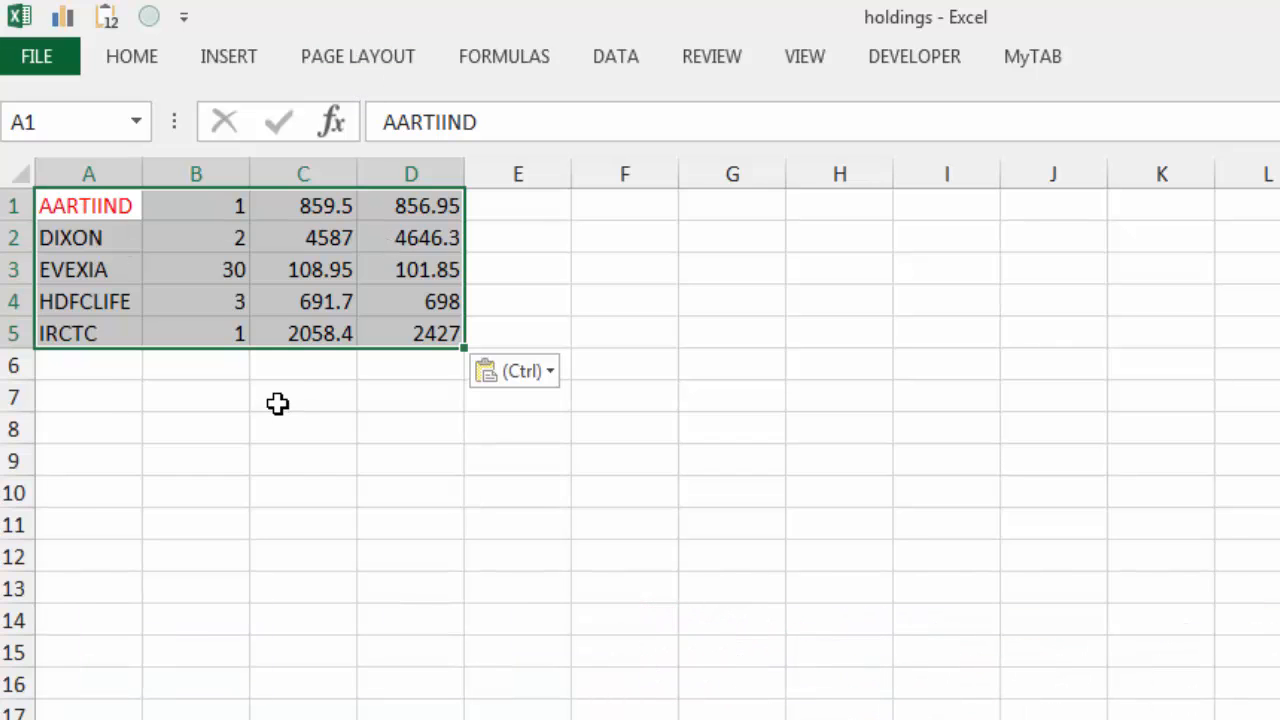
# Back on the holdings sheet, try to copy the differently shaped ranges A3:E3, C9:F11 and C17:F19 together.
pyautogui.hotkey('ctrl', 'pagedown')
pyautogui.click(336, 582)
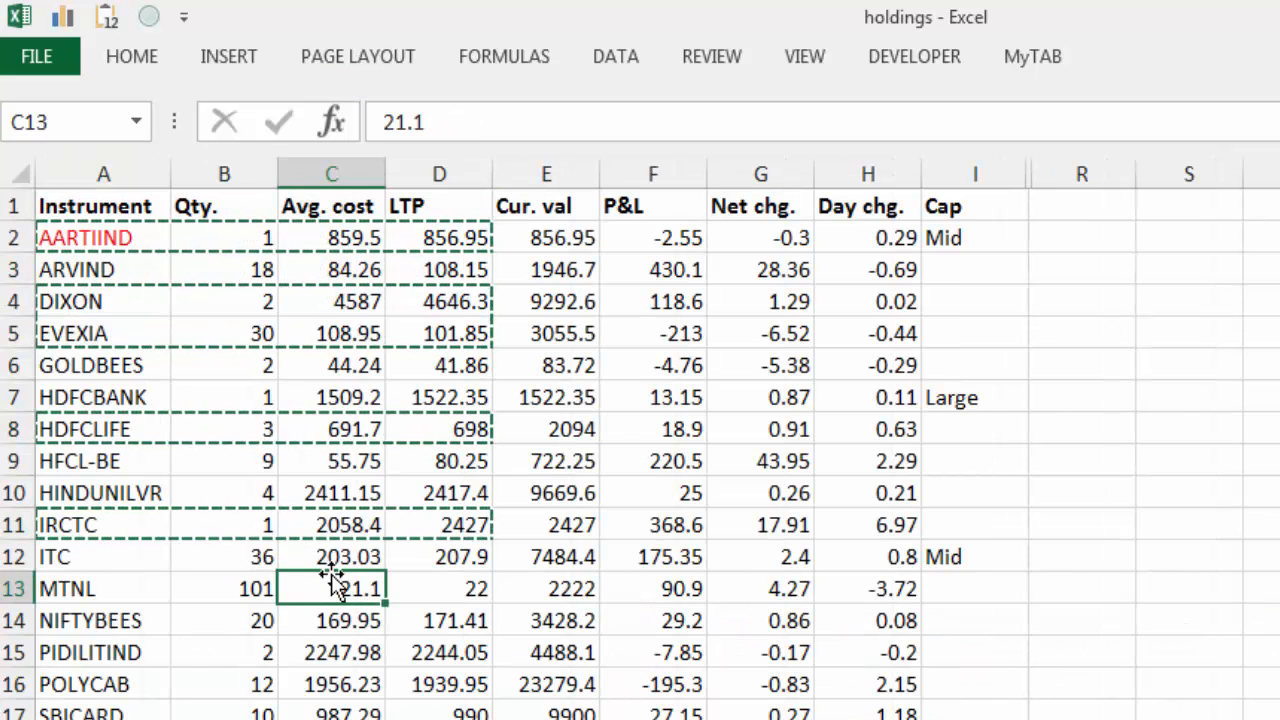
pyautogui.press('Escape')
pyautogui.moveTo(103, 268); pyautogui.dragTo(546, 270)
pyautogui.keyDown('ctrl'); pyautogui.moveTo(300, 468); pyautogui.dragTo(653, 525); pyautogui.keyUp('ctrl')
pyautogui.keyDown('ctrl'); pyautogui.moveTo(331, 718); pyautogui.dragTo(655, 719); pyautogui.keyUp('ctrl')
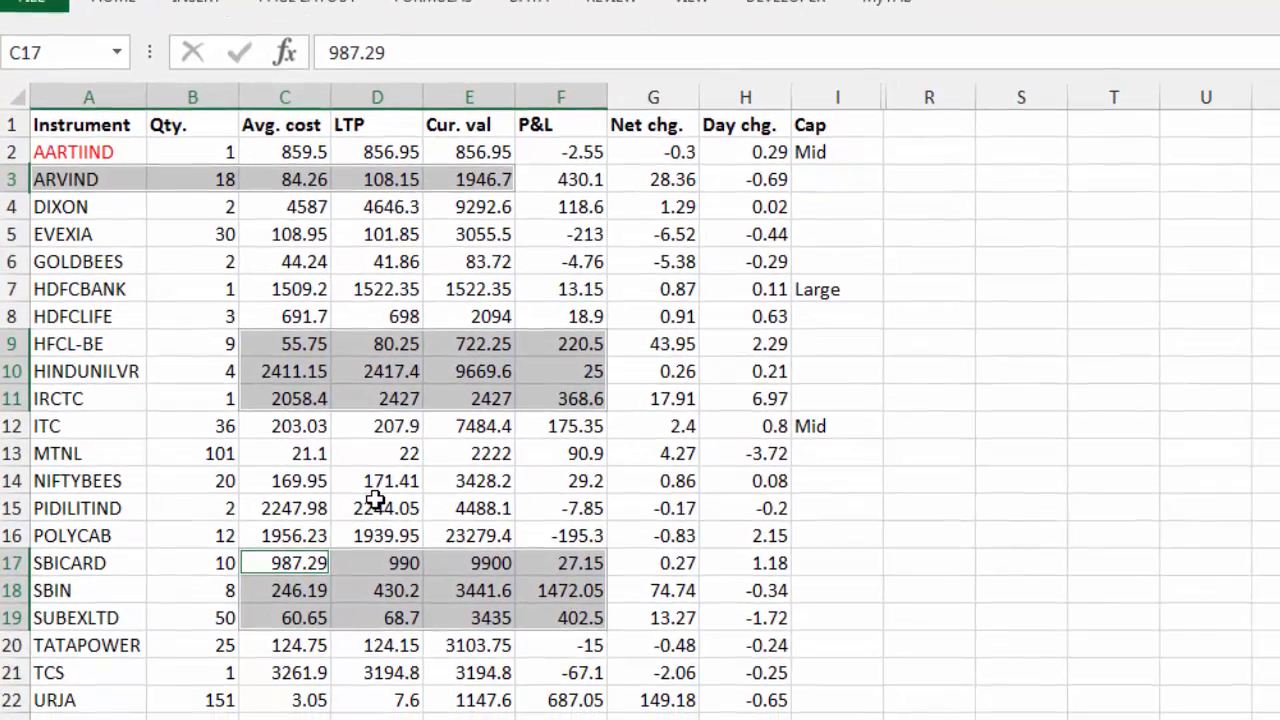
pyautogui.hotkey('ctrl', 'c')
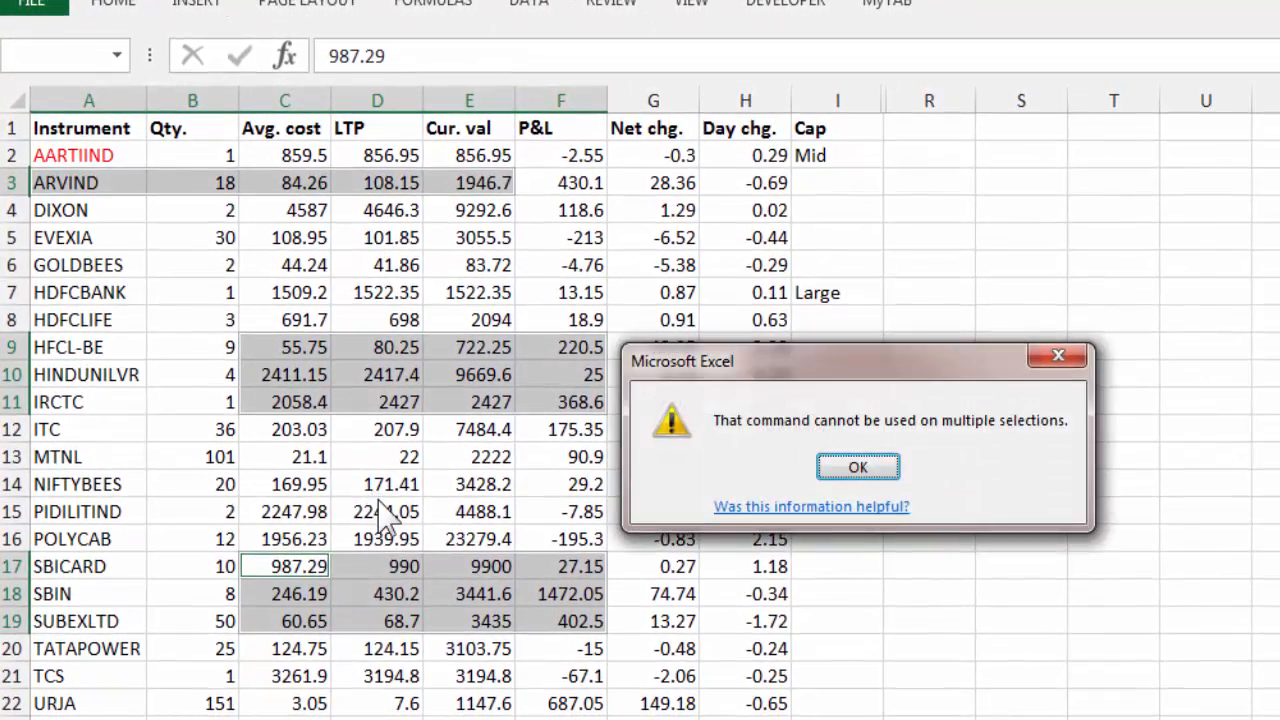
pyautogui.press('Return')
pyautogui.click(377, 289)
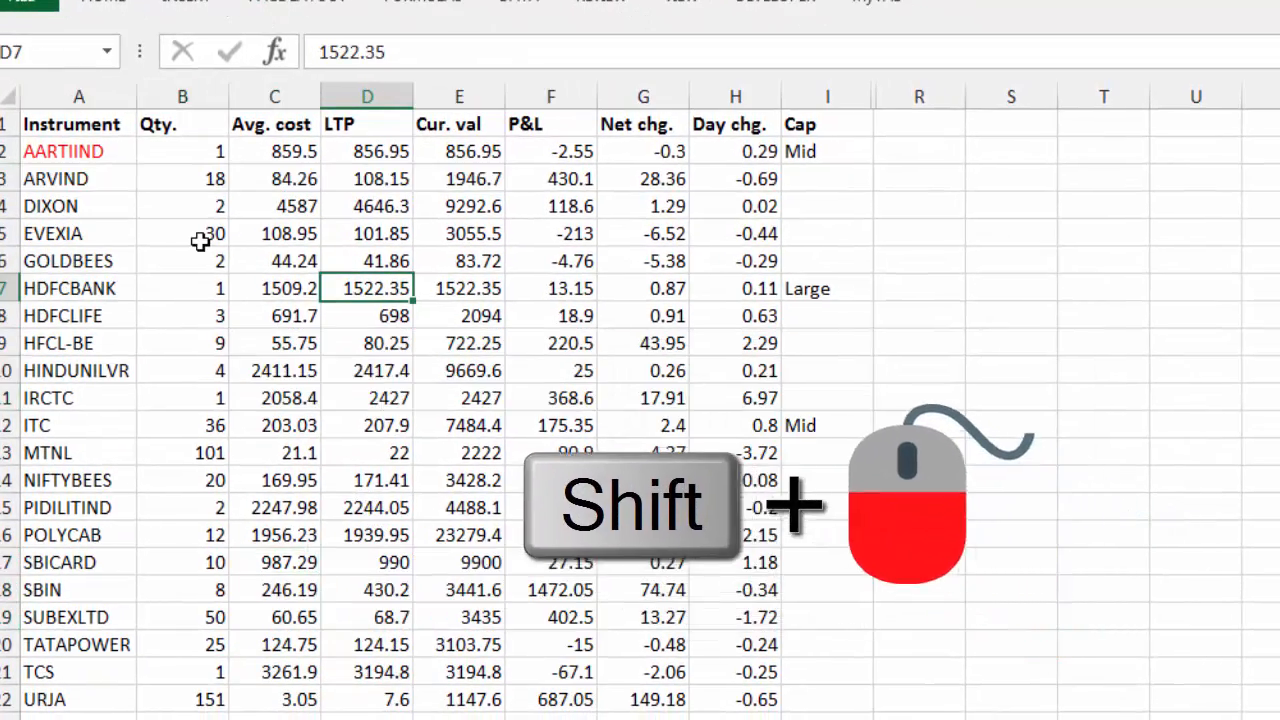
# Select the range A1:I24 by its two corner cells, and then the Cur. val range E1:E25 by its end cells.
pyautogui.click(92, 128)
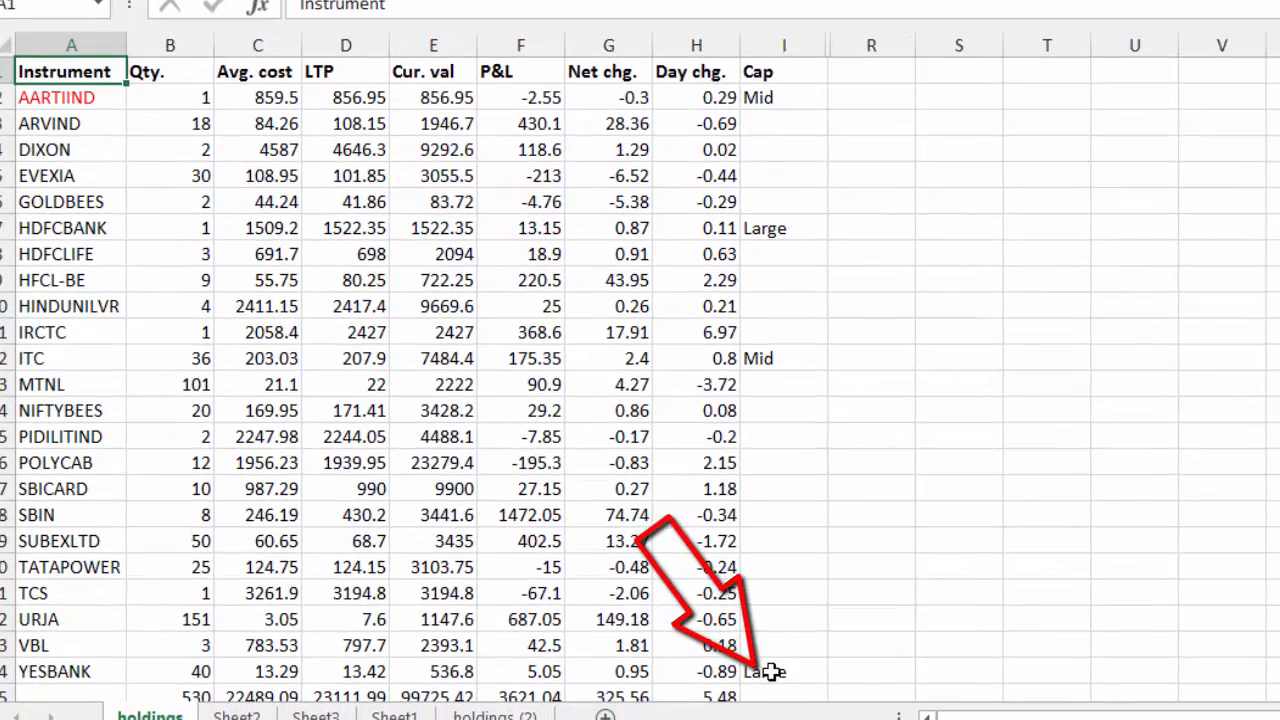
pyautogui.keyDown('shift'); pyautogui.click(773, 672); pyautogui.keyUp('shift')
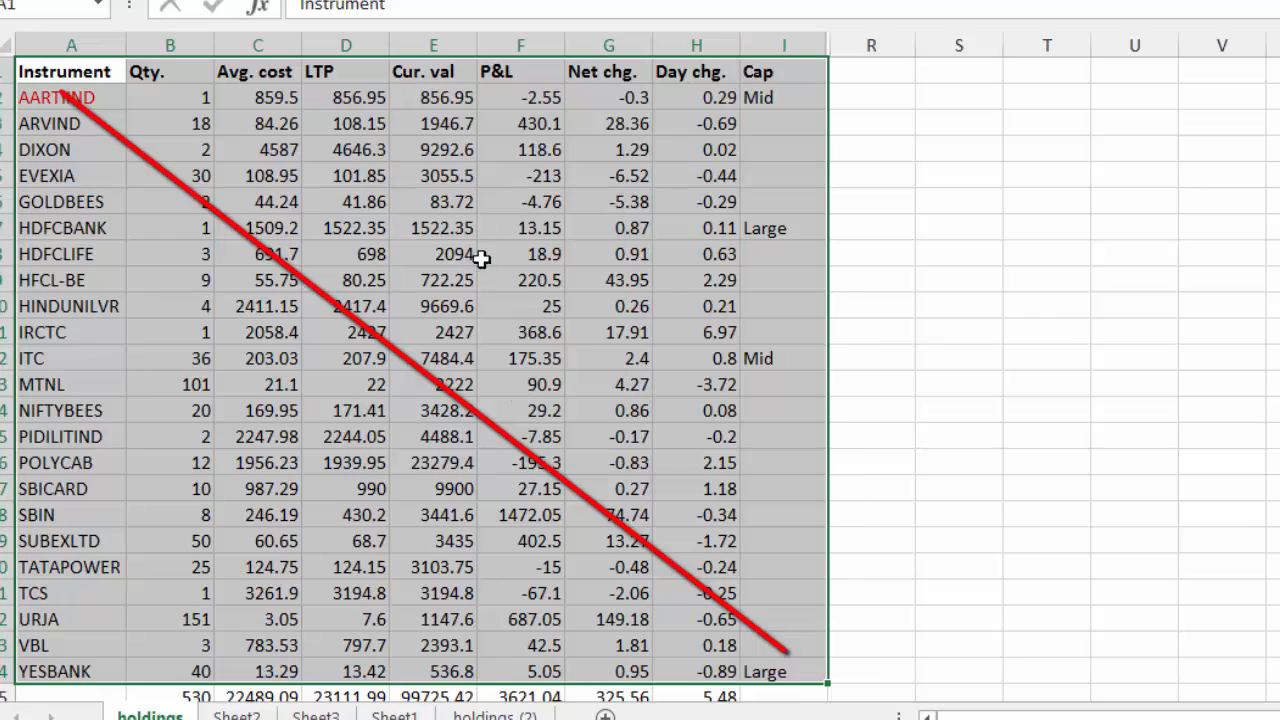
pyautogui.click(452, 78)
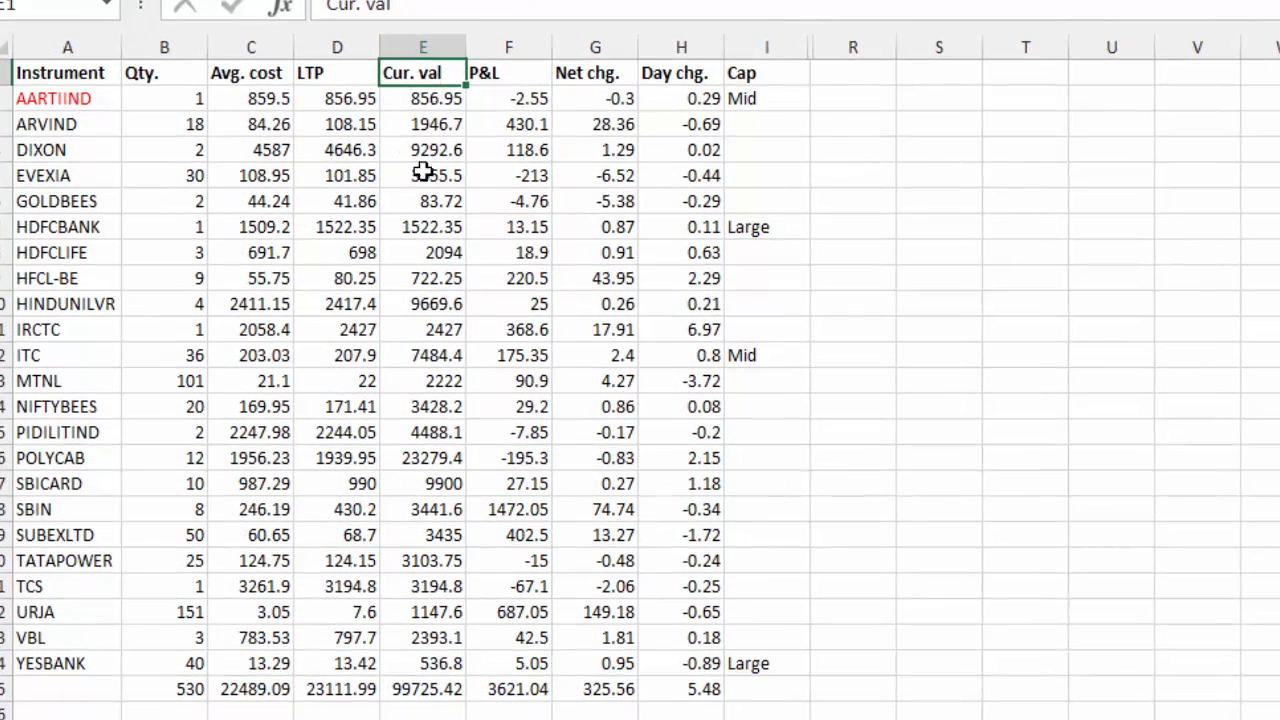
pyautogui.keyDown('shift'); pyautogui.click(429, 690); pyautogui.keyUp('shift')
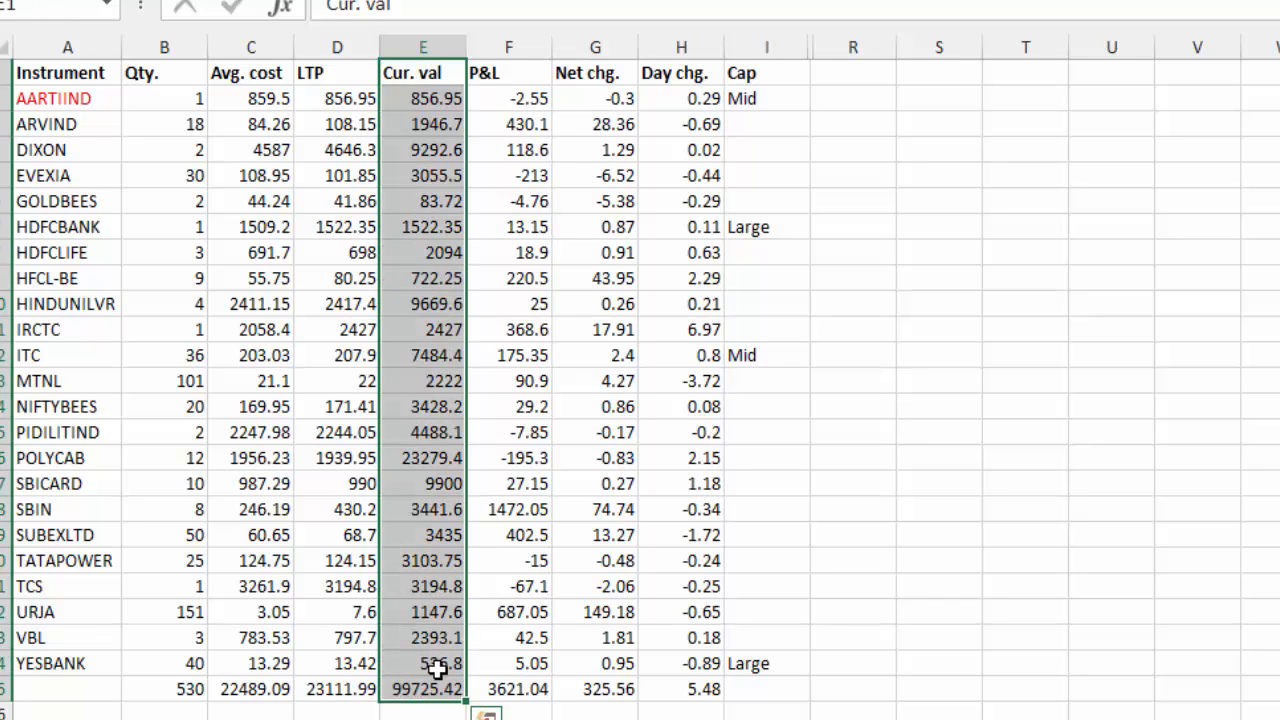
# Select one large block from A1 to a cell in column S far below the data, then deselect it at I6.
pyautogui.click(86, 70)
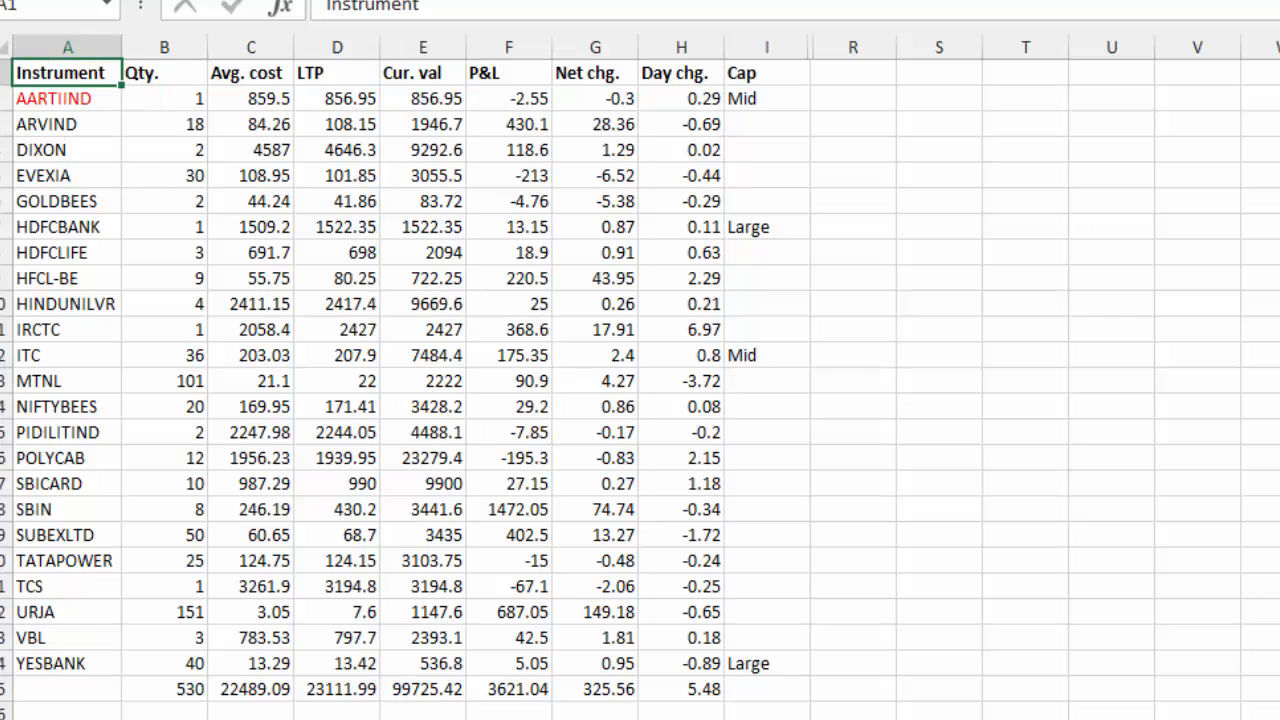
pyautogui.scroll(-9, 640, 380)
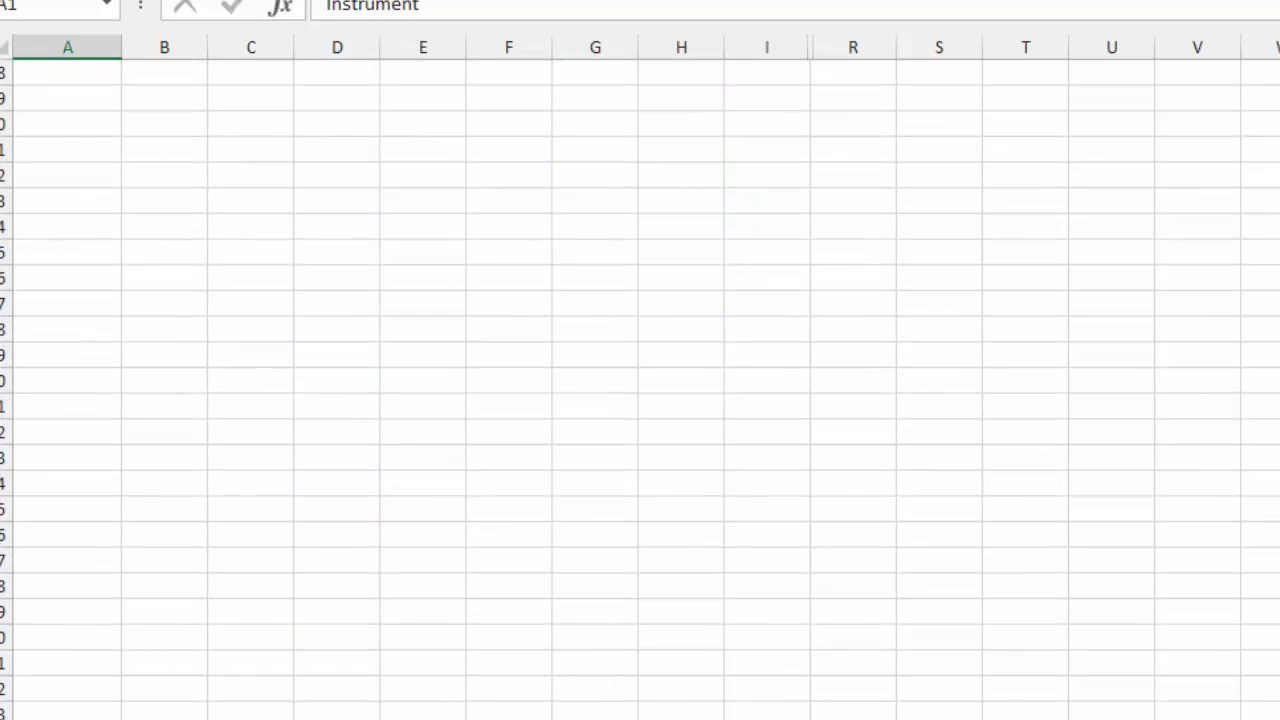
pyautogui.scroll(-5, 963, 671)
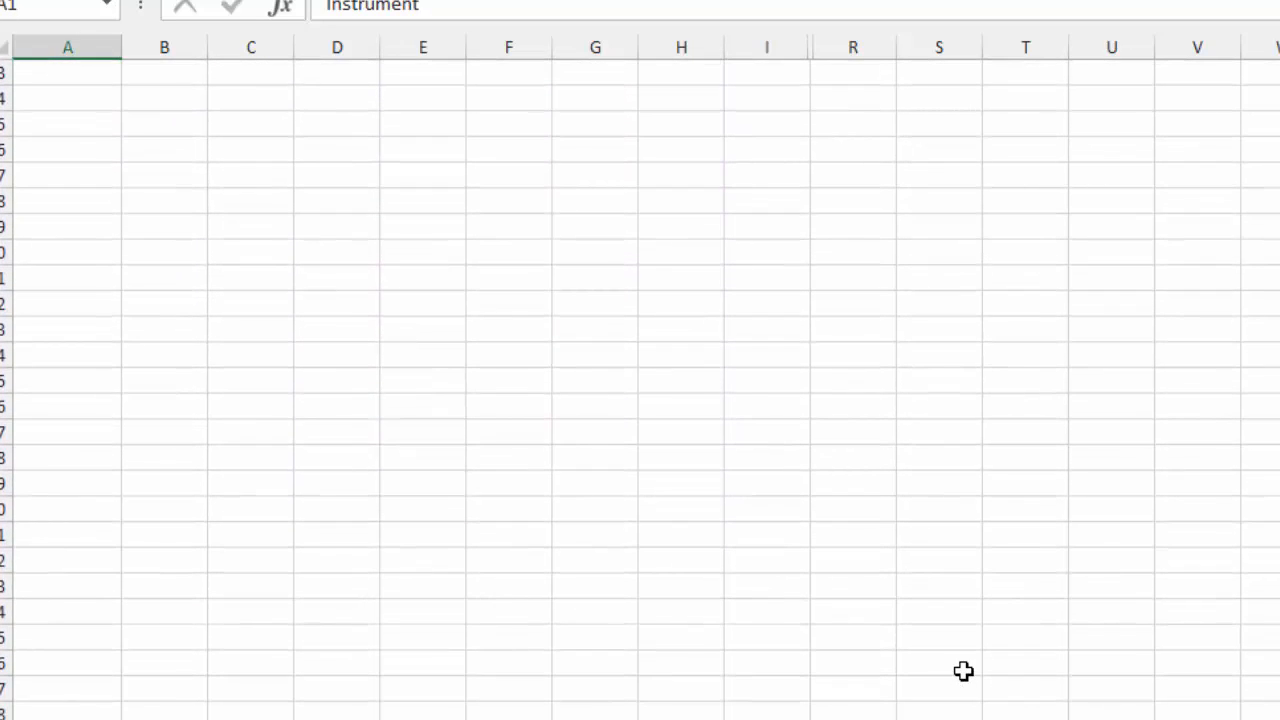
pyautogui.keyDown('shift'); pyautogui.click(948, 640); pyautogui.keyUp('shift')
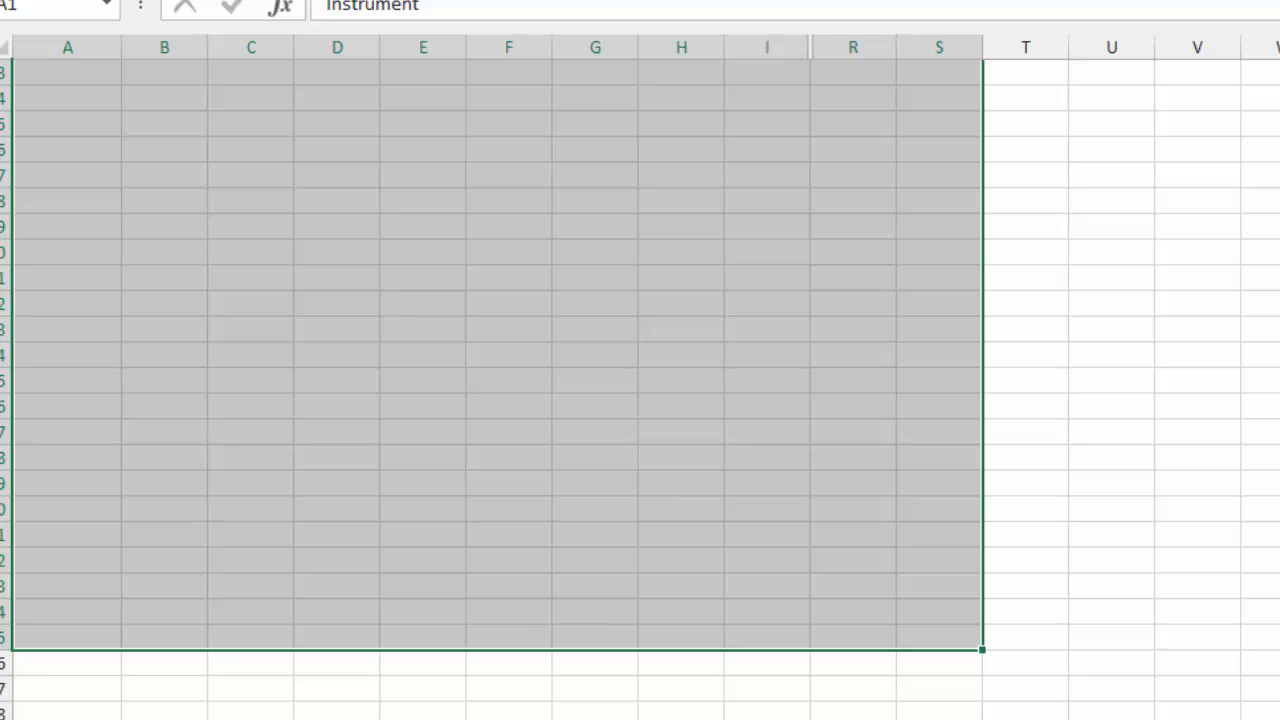
pyautogui.scroll(1, 1168, 377)
pyautogui.click(798, 208)
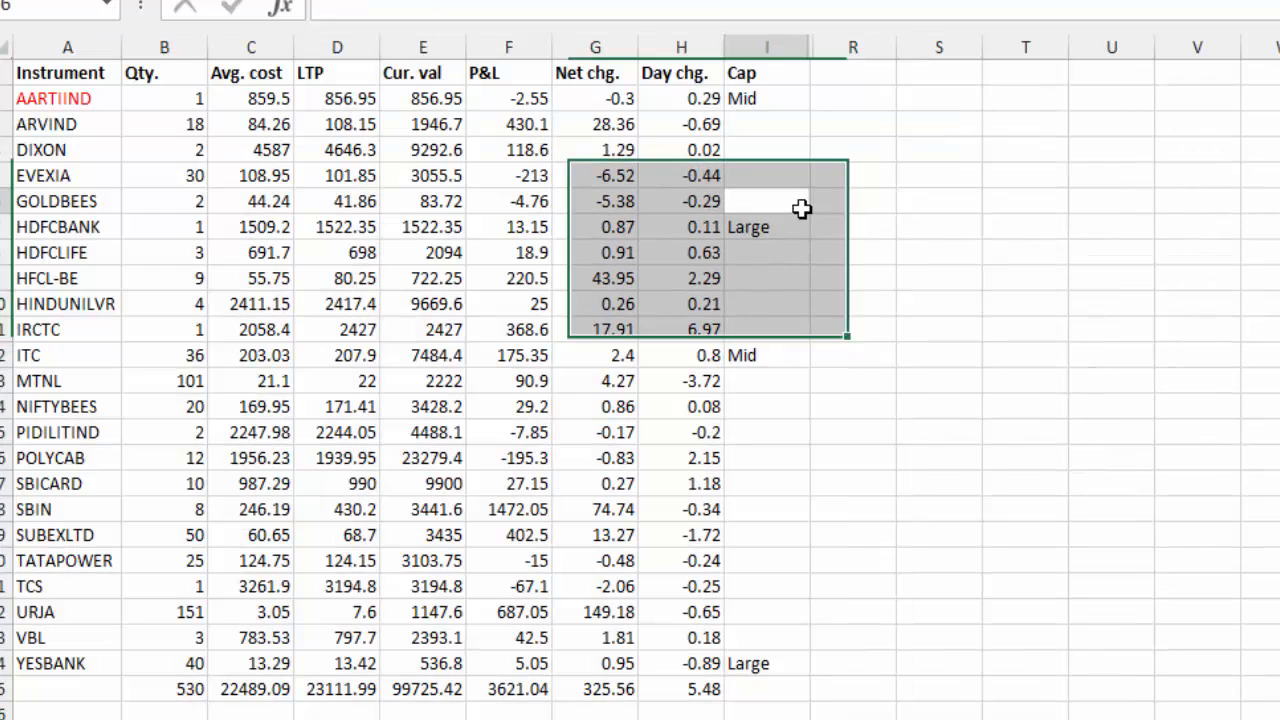
# Move the active cell from E7 to the header row and on to cell A3 (ARVIND).
pyautogui.click(393, 222)
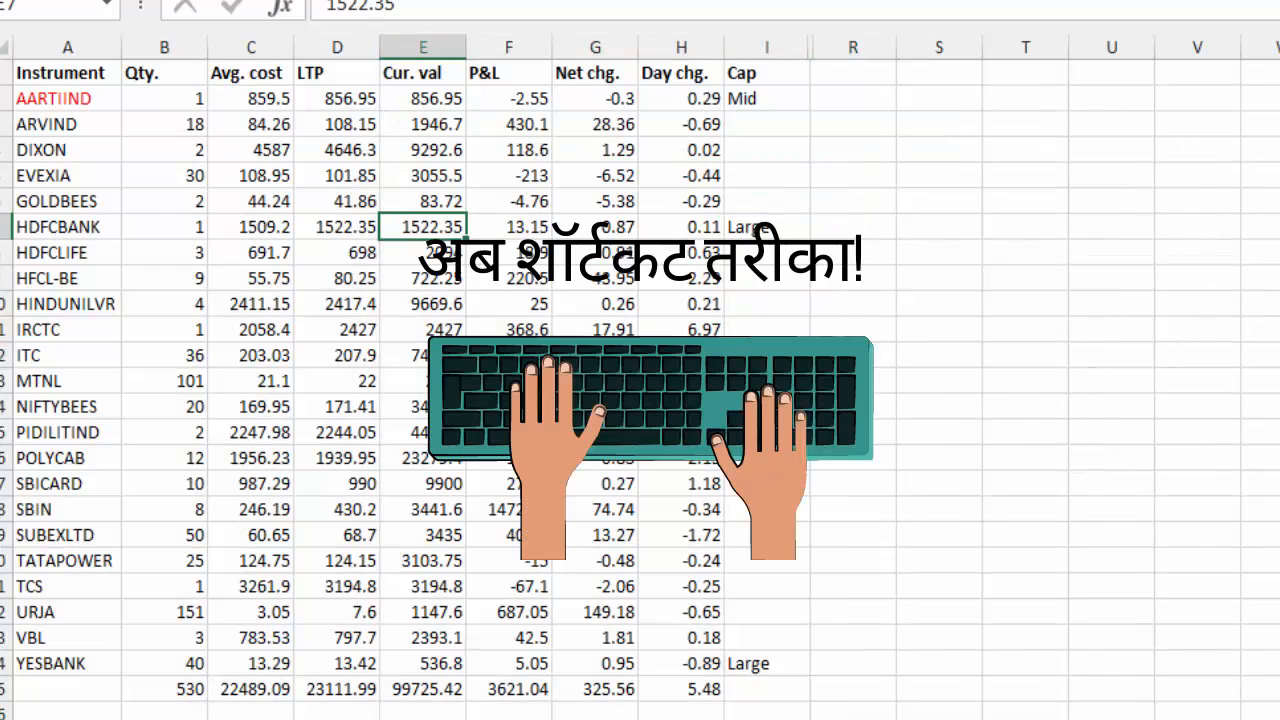
pyautogui.hotkey('ctrl', 'Up')
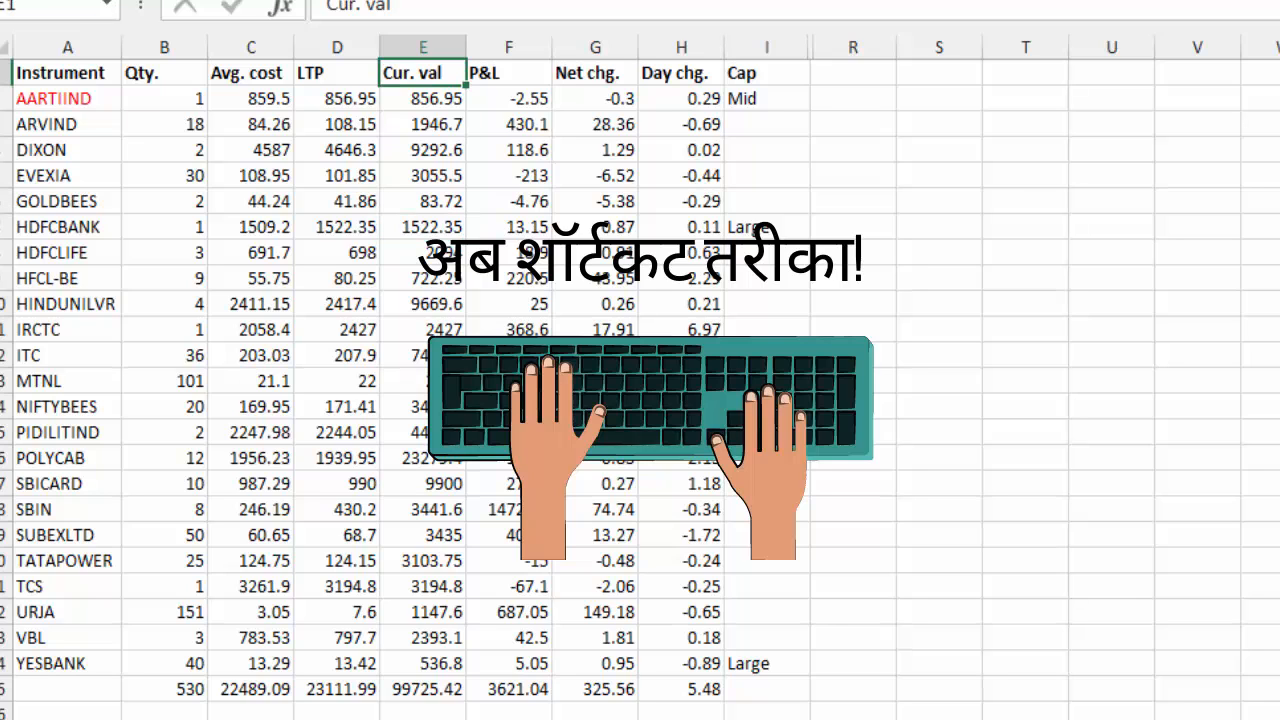
pyautogui.press('Left')
pyautogui.press('Left')
pyautogui.press('Left')
pyautogui.press('Left')
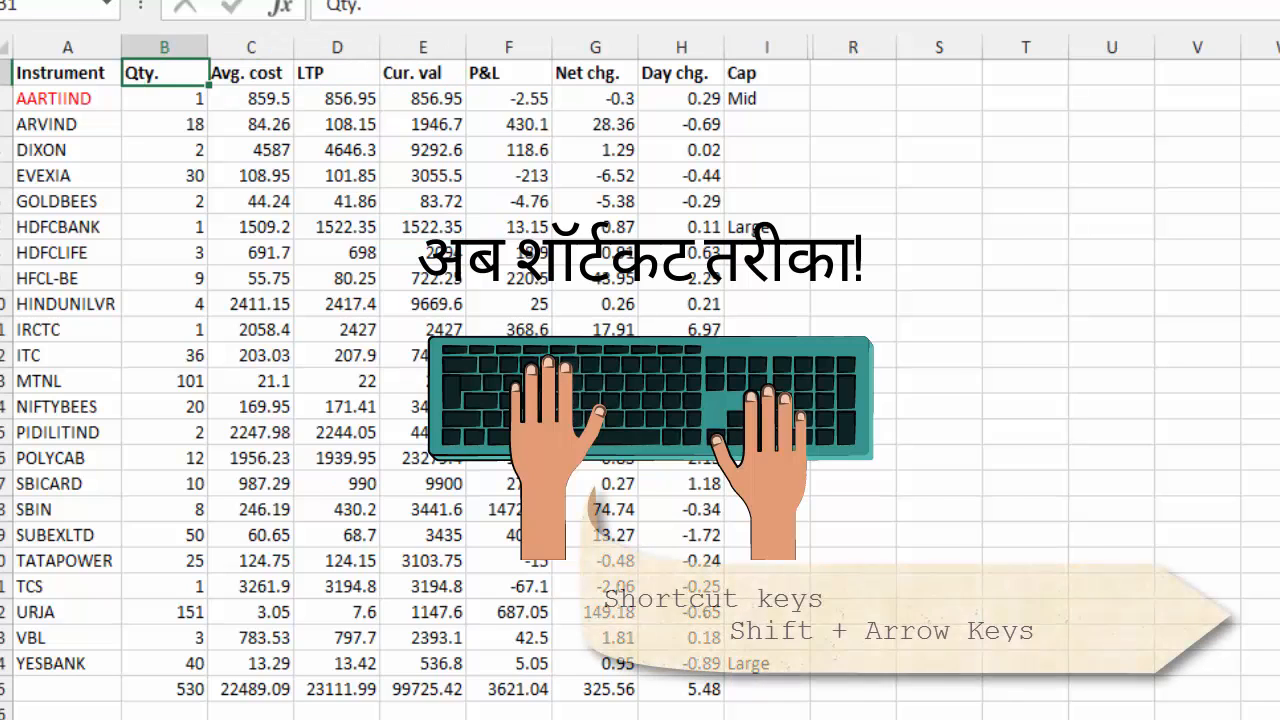
pyautogui.press('Down')
pyautogui.press('Down')
# Extend the selection from A3 cell by cell across and down until it covers A3:F16.
pyautogui.hotkey('shift', 'Right')
pyautogui.hotkey('shift', 'Right')
pyautogui.hotkey('shift', 'Down')
pyautogui.hotkey('shift', 'Down')
pyautogui.hotkey('shift', 'Down')
pyautogui.hotkey('shift', 'Down')
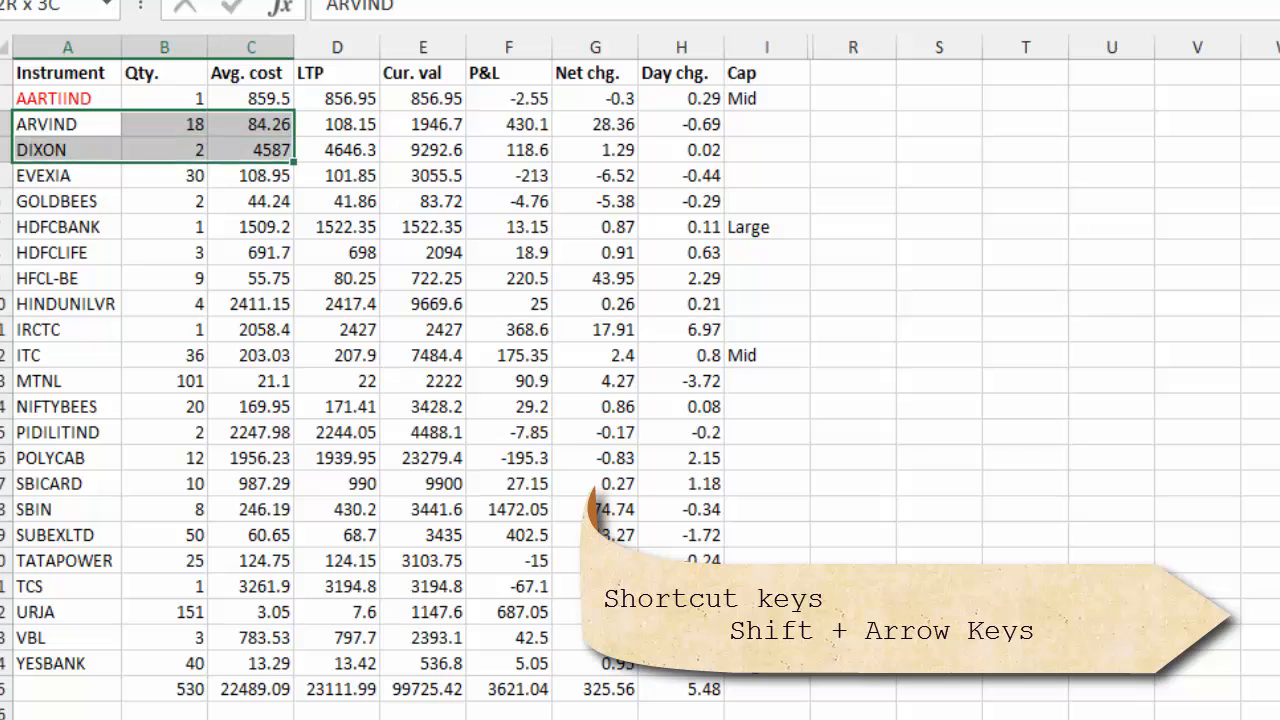
pyautogui.hotkey('shift', 'Right')
pyautogui.hotkey('shift', 'Right')
pyautogui.hotkey('shift', 'Down')
pyautogui.hotkey('shift', 'Down')
pyautogui.hotkey('shift', 'Right')
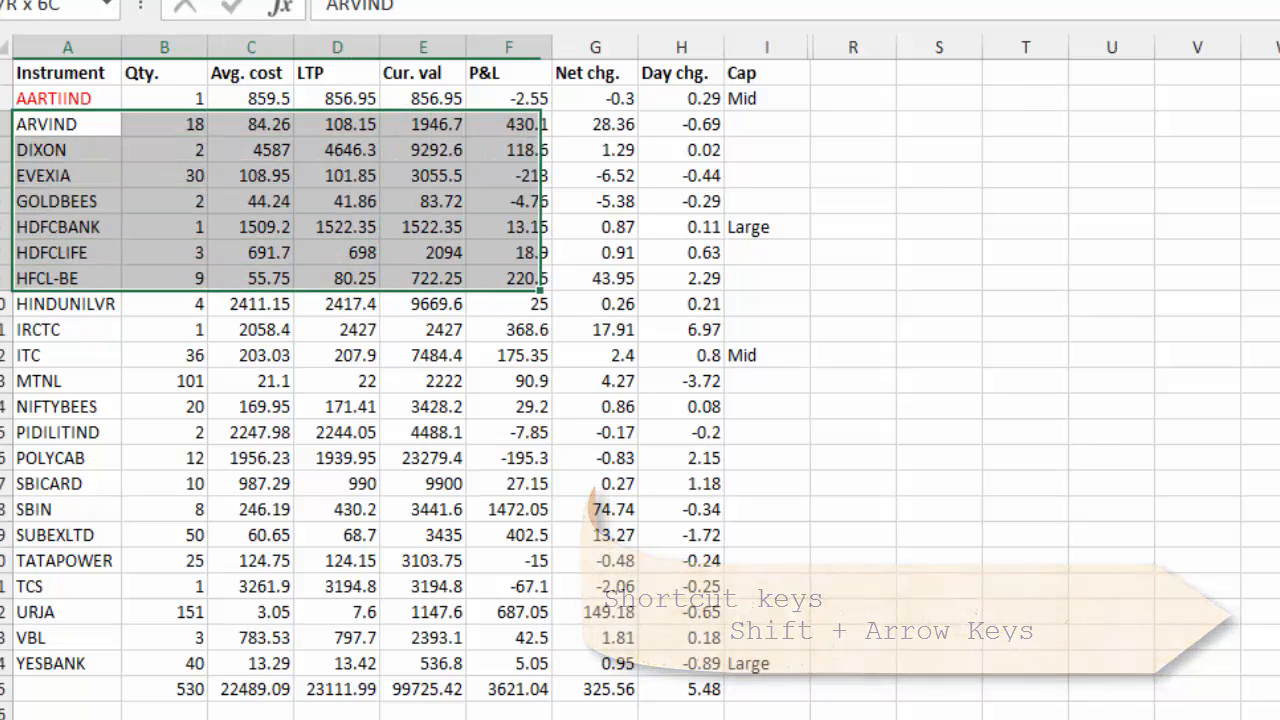
pyautogui.hotkey('shift', 'Down')
pyautogui.hotkey('shift', 'Down')
pyautogui.hotkey('shift', 'Down')
pyautogui.hotkey('shift', 'Down')
pyautogui.hotkey('shift', 'Down')
pyautogui.hotkey('shift', 'Down')
pyautogui.hotkey('shift', 'Right')
pyautogui.hotkey('shift', 'Left')
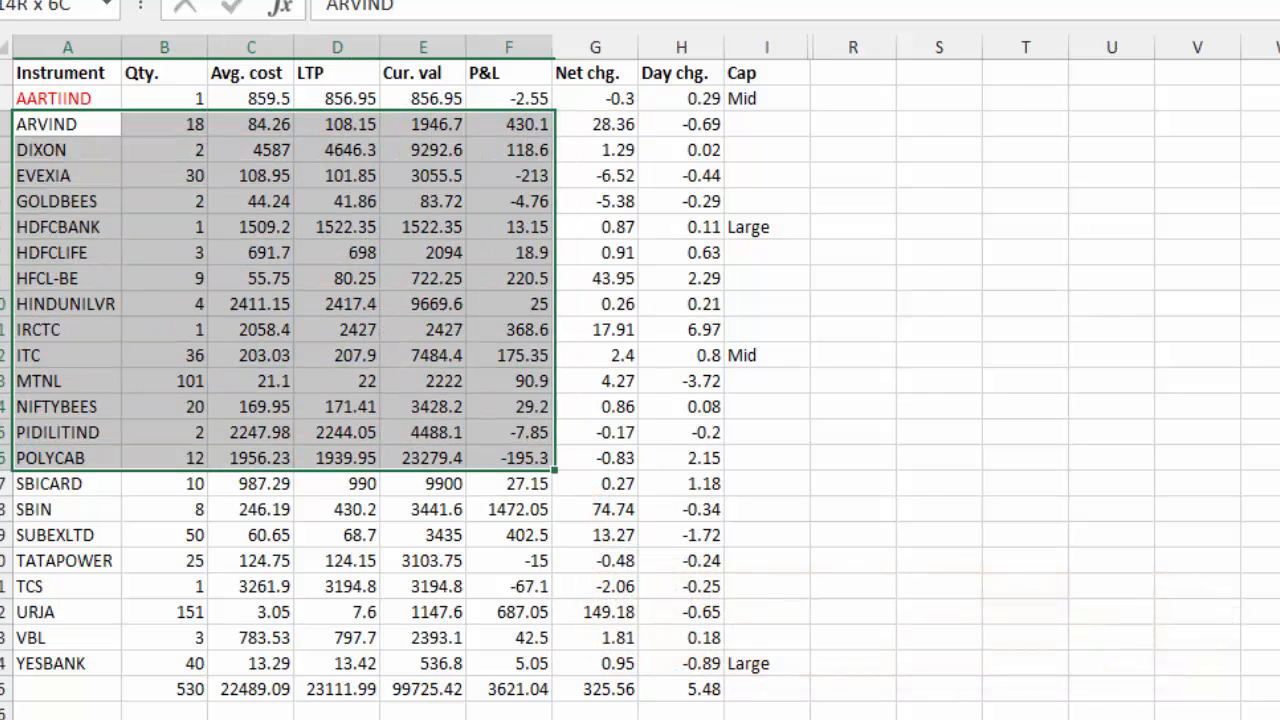
# Shrink the selection that starts at A3 by several rows and one column.
pyautogui.hotkey('shift', 'Up')
pyautogui.hotkey('shift', 'Up')
pyautogui.hotkey('shift', 'Up')
pyautogui.hotkey('shift', 'Up')
pyautogui.hotkey('shift', 'Up')
pyautogui.hotkey('shift', 'Left')
# Return to header cell A1 and extend the selection to the edges of the data, covering A1:I24.
pyautogui.press('Down')
pyautogui.press('Right')
pyautogui.press('Up')
pyautogui.press('Up')
pyautogui.press('Up')
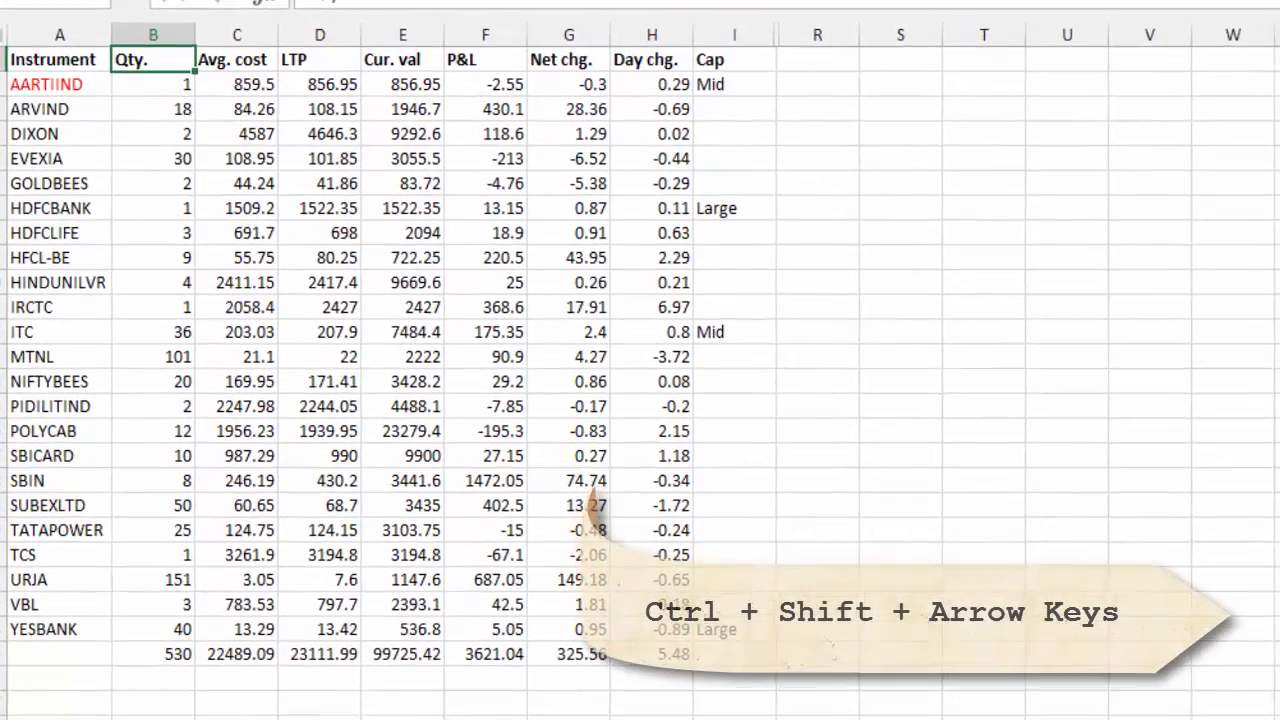
pyautogui.press('Left')
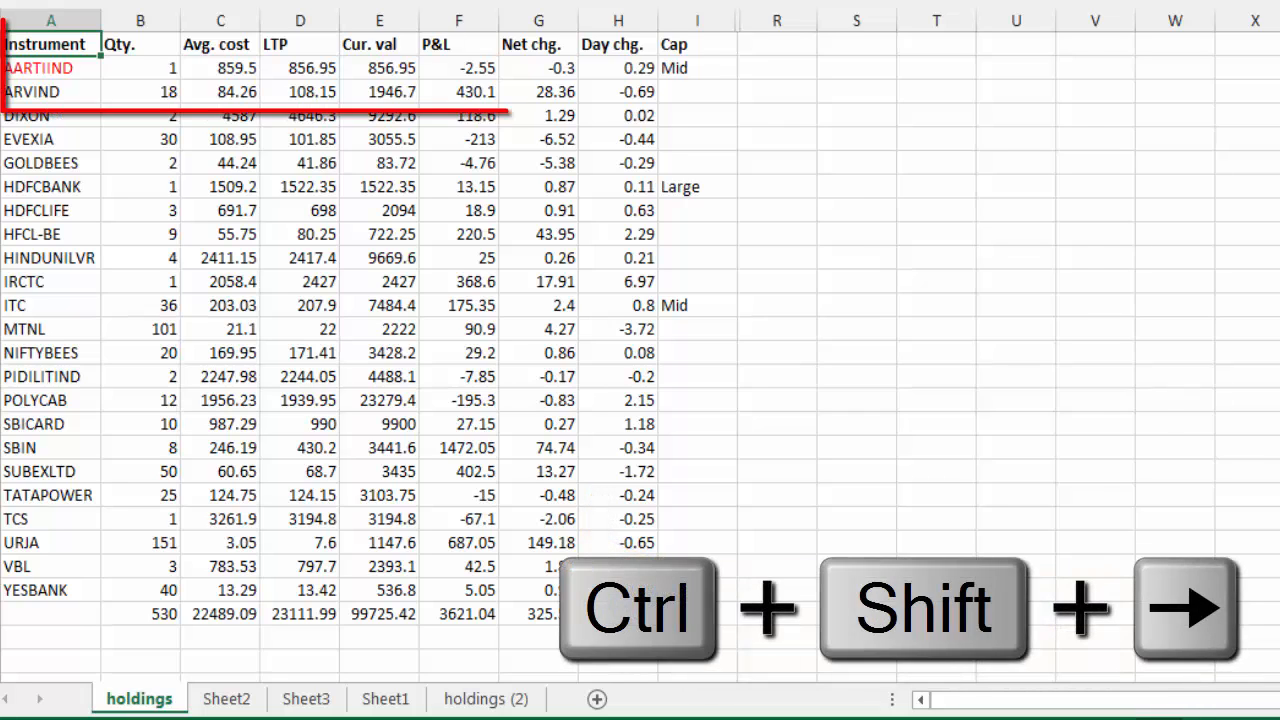
pyautogui.hotkey('ctrl', 'shift', 'Right')
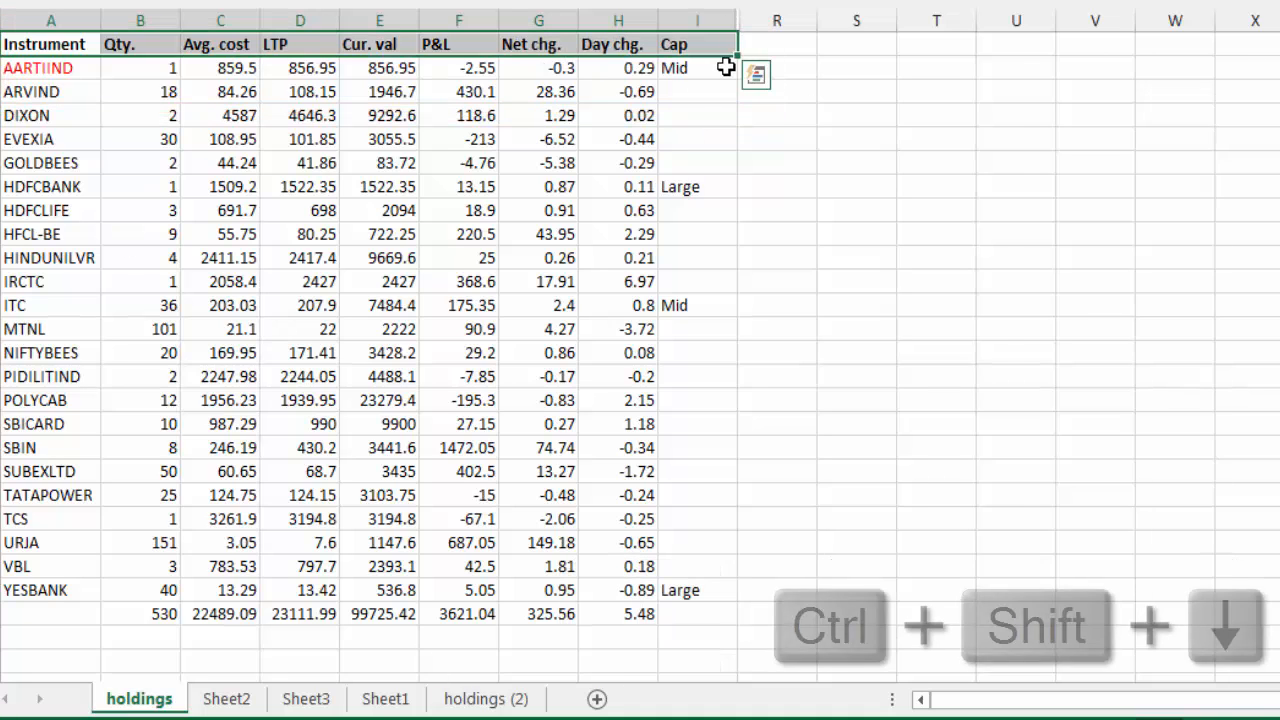
pyautogui.hotkey('ctrl', 'shift', 'Down')
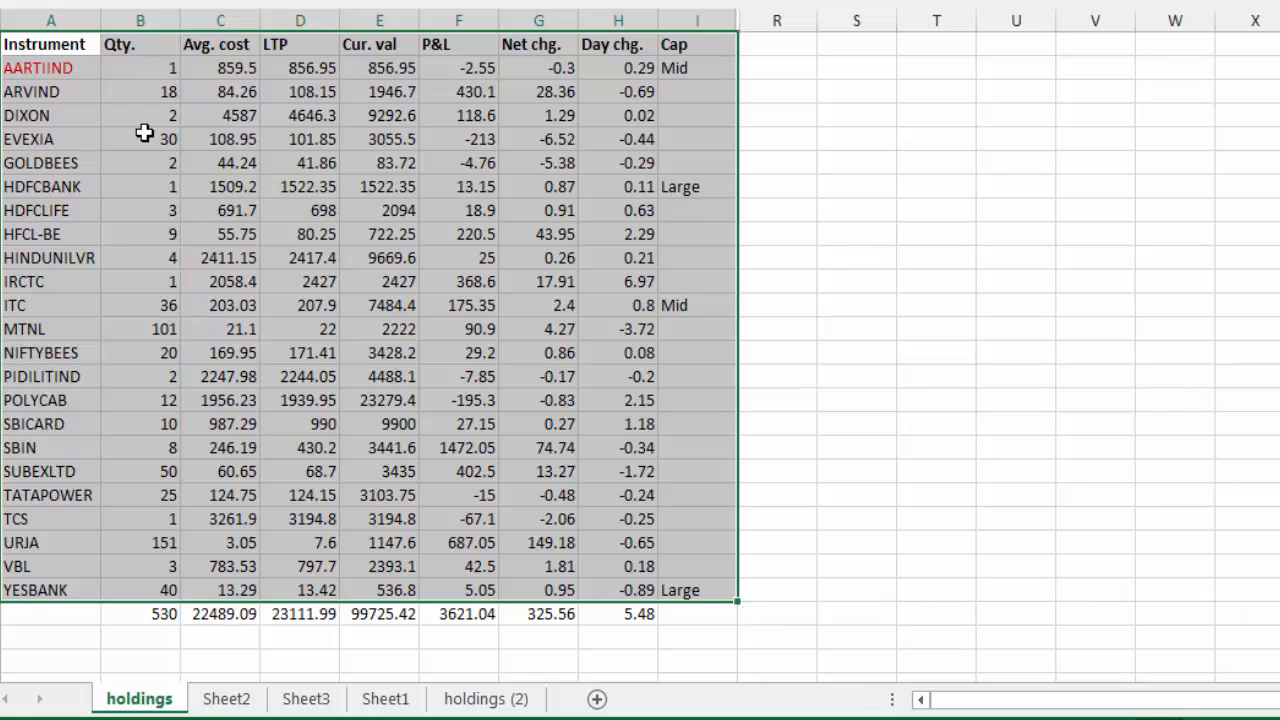
# Return to header cell A1, extend the selection across the header row to I1, and shrink it back to A1.
pyautogui.click(82, 92)
pyautogui.press('Up')
pyautogui.press('Up')
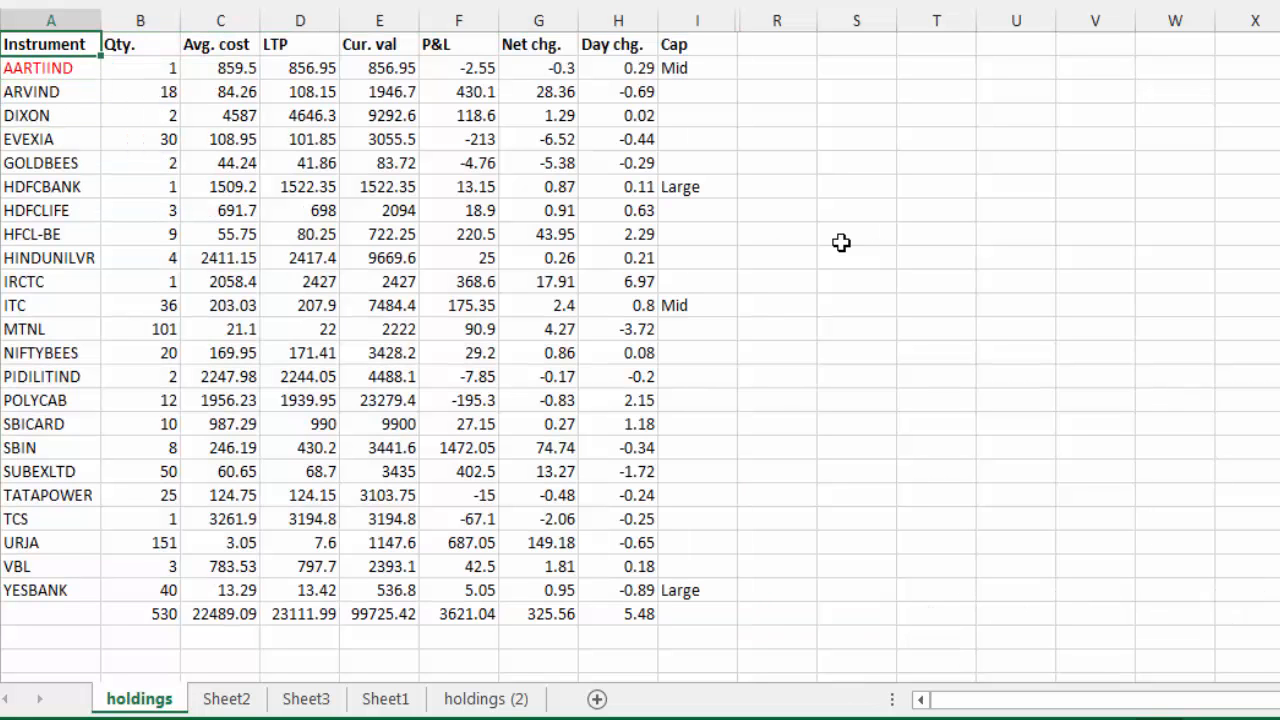
pyautogui.hotkey('ctrl', 'shift', 'Right')
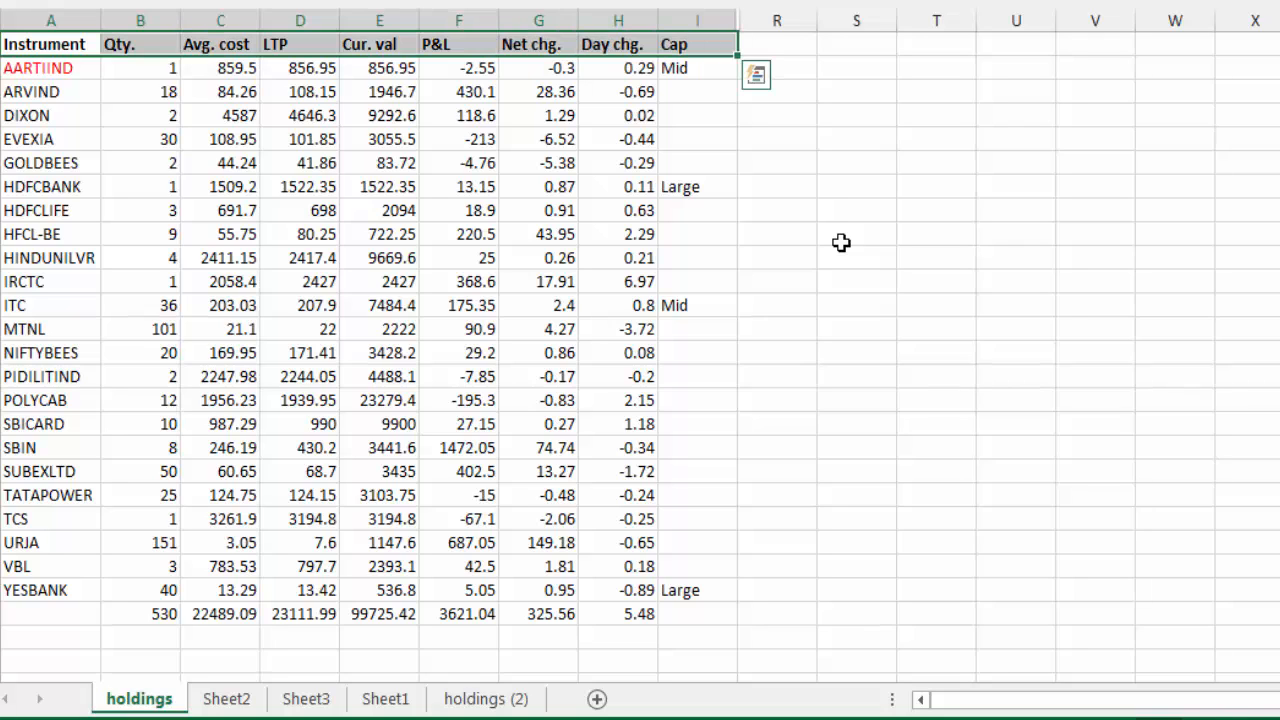
pyautogui.hotkey('ctrl', 'shift', 'Left')
pyautogui.hotkey('ctrl', 'shift', 'Right')
pyautogui.hotkey('ctrl', 'shift', 'Left')
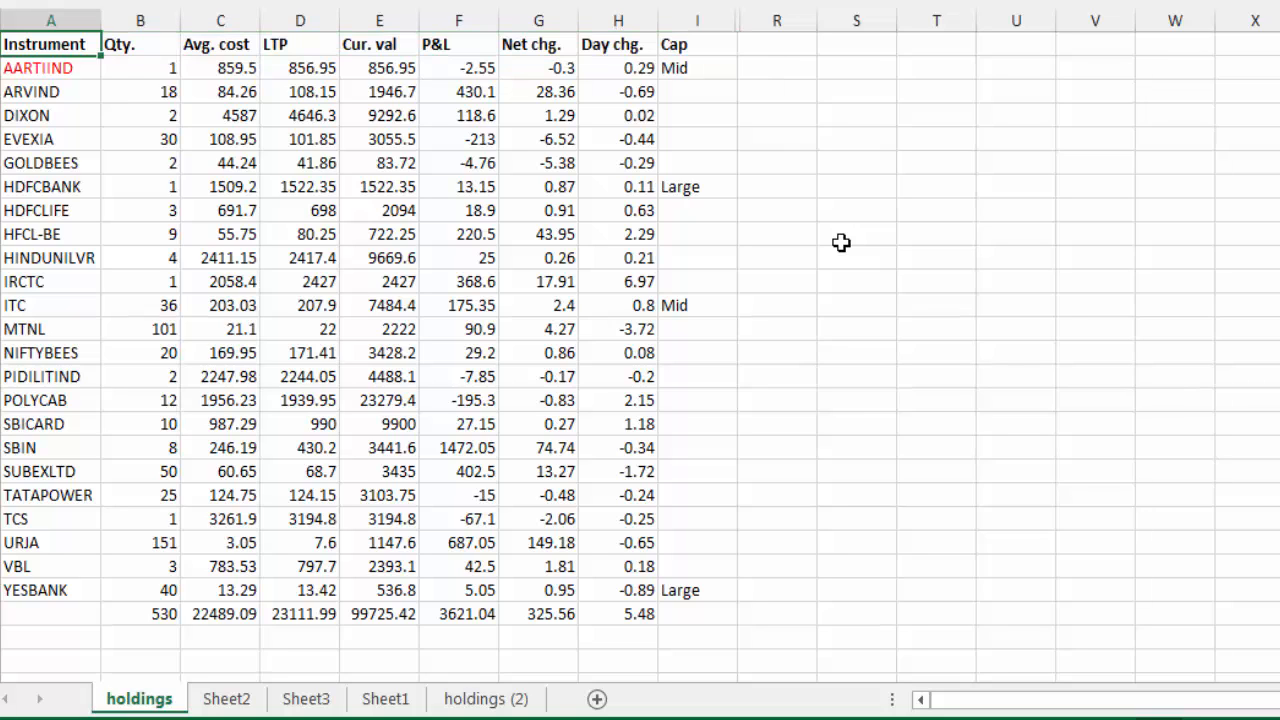
# Extend the selection from A1 down the Instrument data to A24, and return to the single cell A2.
pyautogui.hotkey('ctrl', 'shift', 'Down')
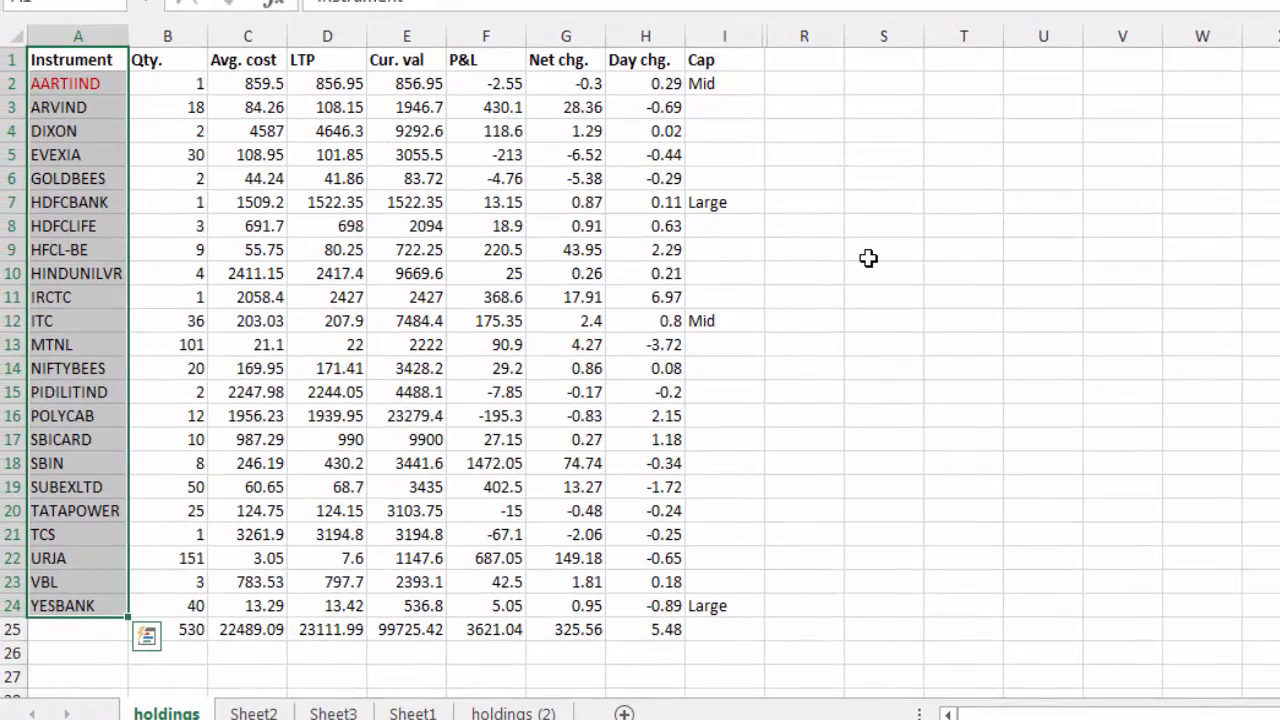
pyautogui.press('Down')
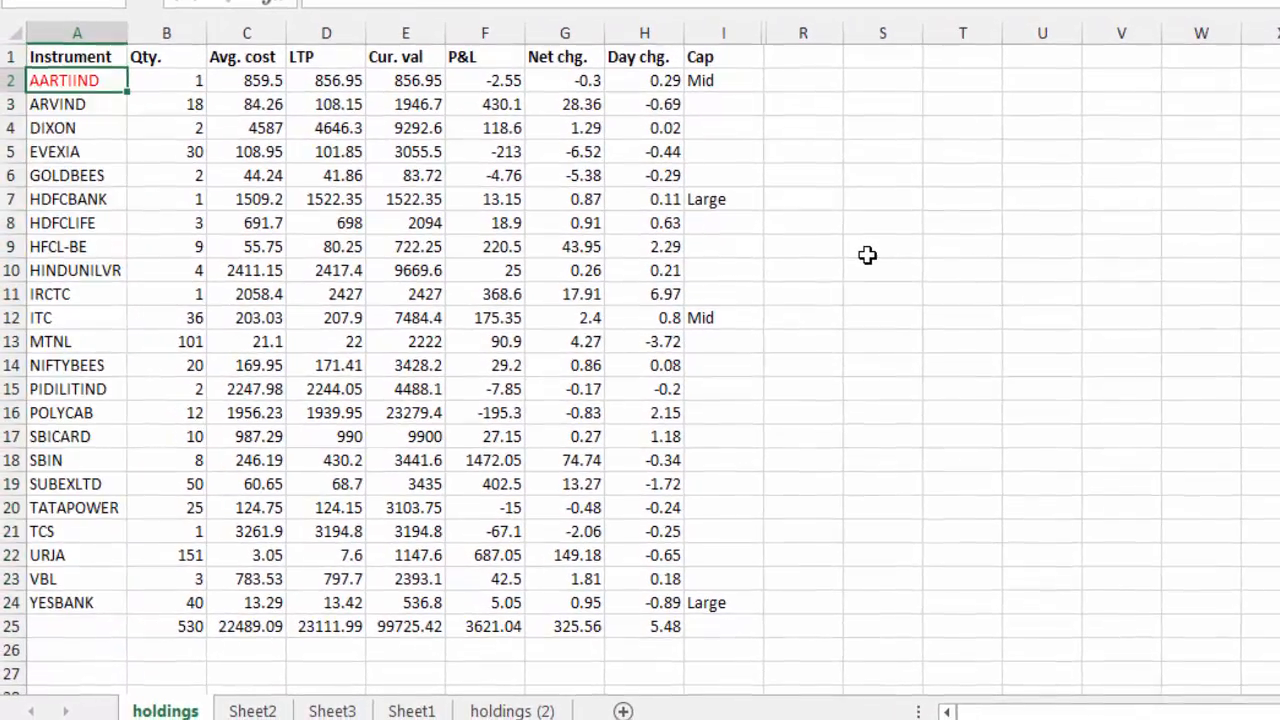
pyautogui.press('Down')
pyautogui.press('Right')
pyautogui.press('Up')
pyautogui.press('Left')
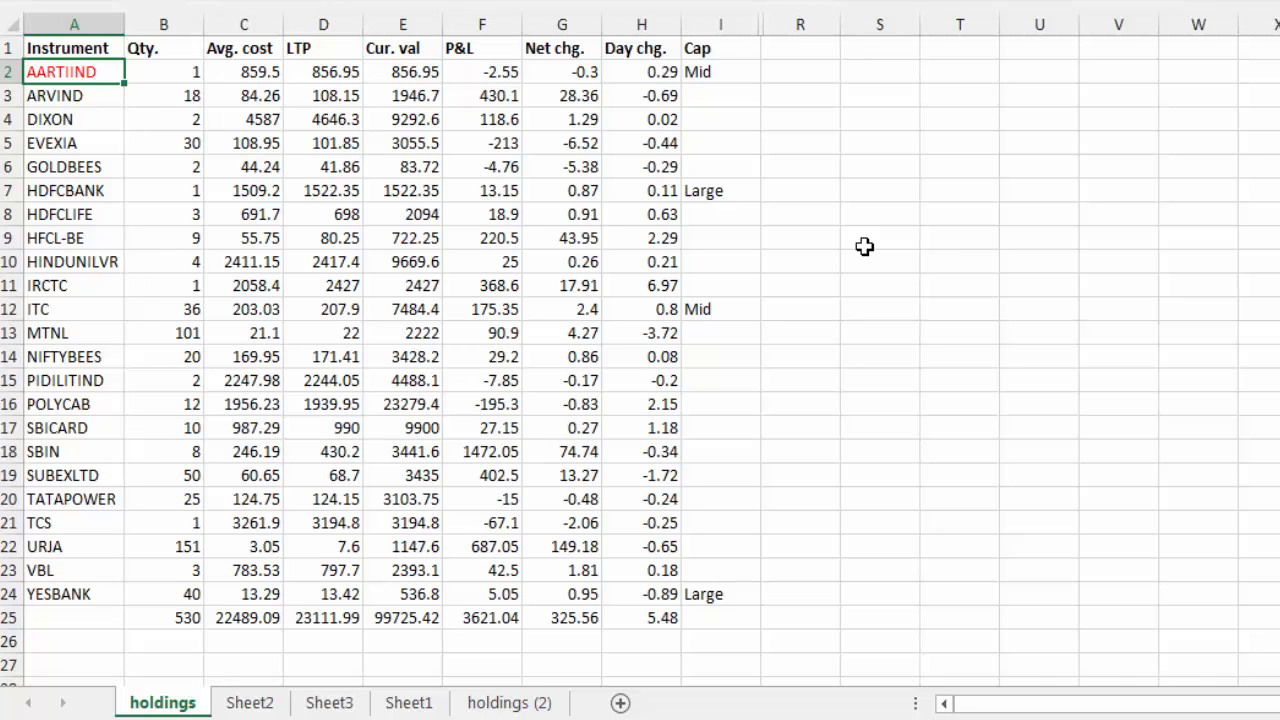
# Move to cell D3 and select the entire LTP column D.
pyautogui.press('Down')
pyautogui.press('Right')
pyautogui.press('Right')
pyautogui.press('Right')
pyautogui.hotkey('ctrl', 'space')
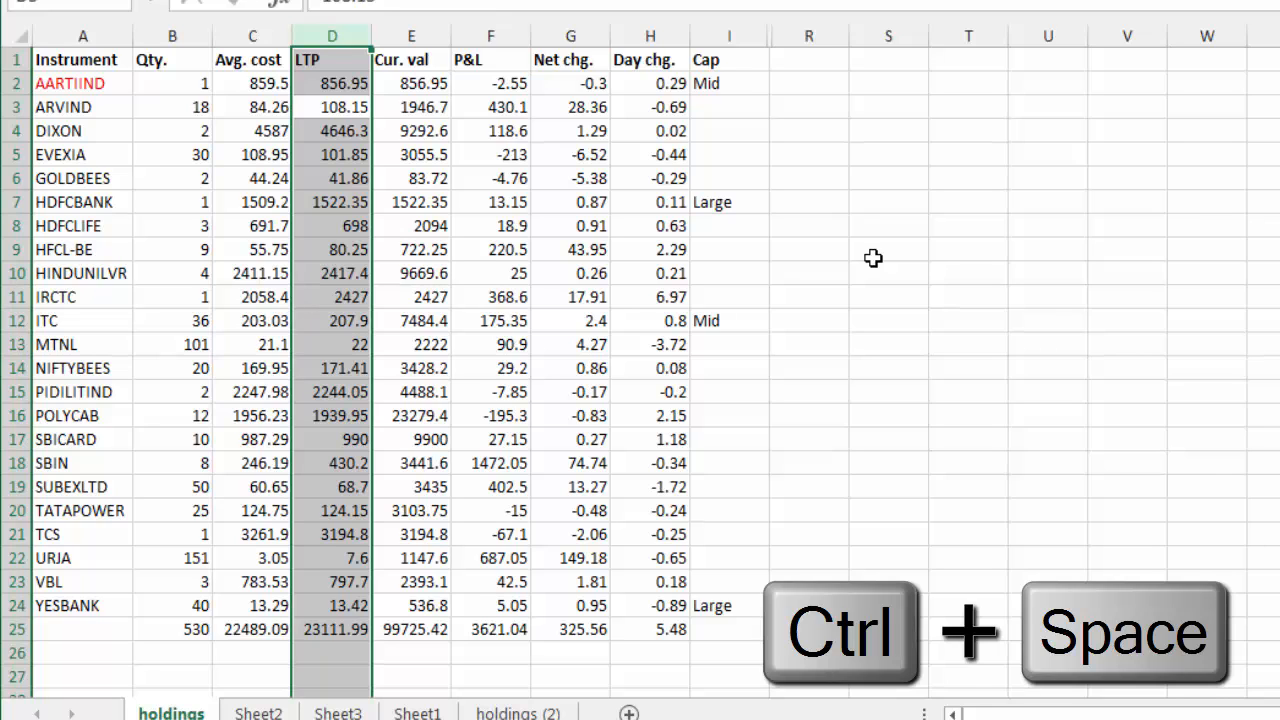
# Move to cell C4 and select the entire row 4.
pyautogui.press('Down')
pyautogui.press('Left')
pyautogui.hotkey('shift', 'space')
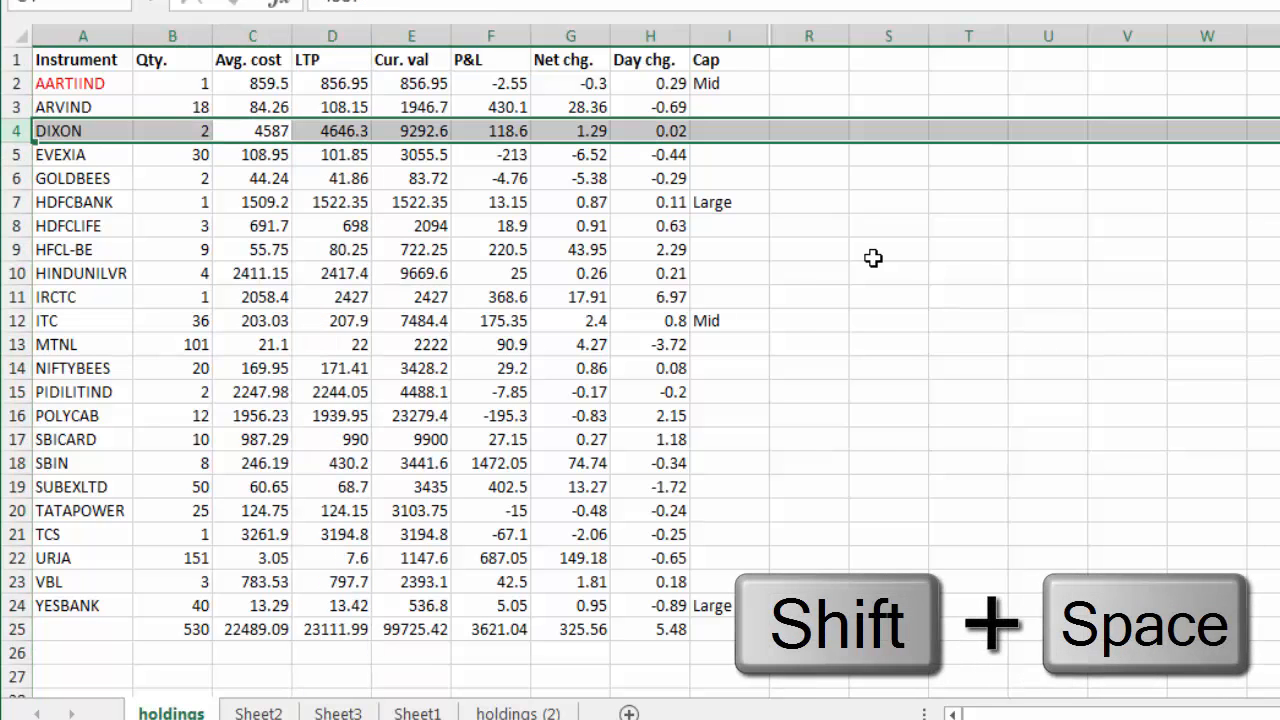
# Extend the full-row selection from row 4 down through row 13.
pyautogui.hotkey('shift', 'Down')
pyautogui.hotkey('shift', 'Down')
pyautogui.hotkey('shift', 'Down')
pyautogui.hotkey('shift', 'Down')
pyautogui.hotkey('shift', 'Down')
pyautogui.hotkey('shift', 'Down')
pyautogui.hotkey('shift', 'Down')
pyautogui.hotkey('shift', 'Down')
pyautogui.hotkey('shift', 'Down')
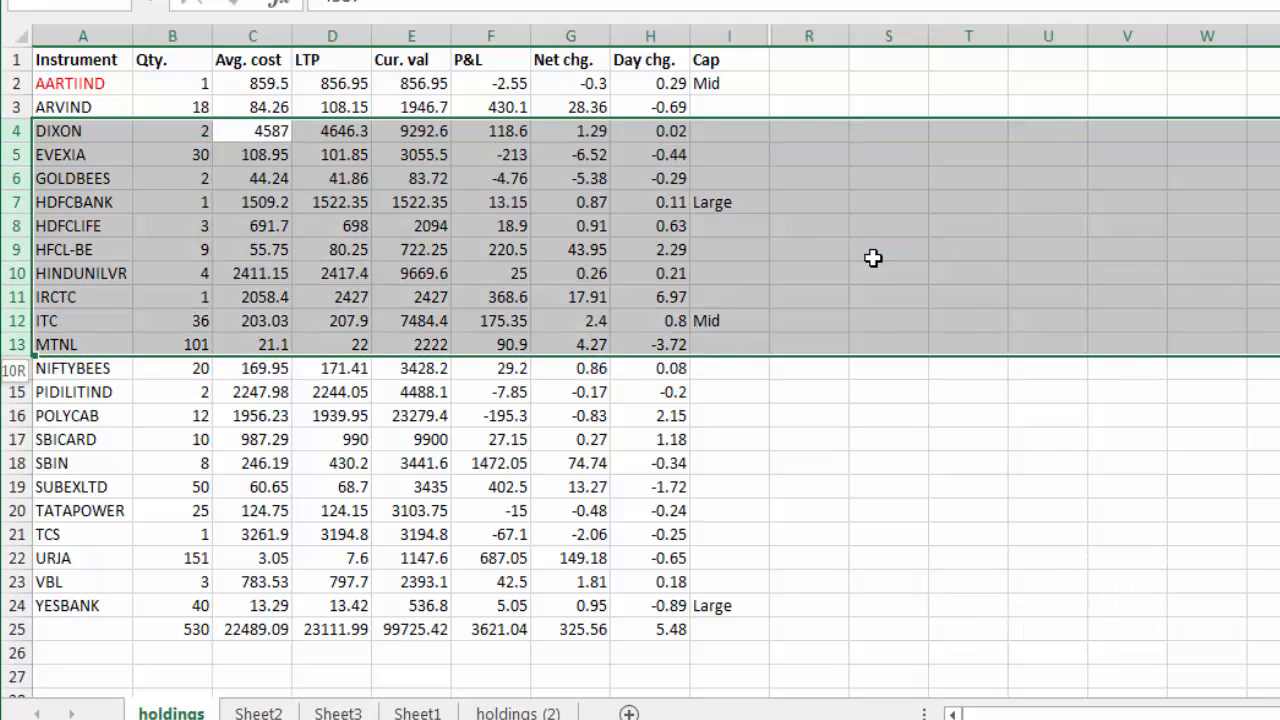
# Shrink the full-row selection back up toward row 4, and extend it down over the rows below again.
pyautogui.hotkey('shift', 'Up')
pyautogui.hotkey('shift', 'Up')
pyautogui.hotkey('shift', 'Up')
pyautogui.hotkey('shift', 'Up')
pyautogui.hotkey('shift', 'Up')
pyautogui.hotkey('shift', 'Up')
pyautogui.hotkey('shift', 'Up')
pyautogui.hotkey('shift', 'Up')
pyautogui.hotkey('shift', 'Up')
pyautogui.hotkey('shift', 'Up')
pyautogui.hotkey('shift', 'Up')
pyautogui.hotkey('shift', 'Down')
pyautogui.hotkey('shift', 'Down')
pyautogui.hotkey('shift', 'Down')
pyautogui.hotkey('shift', 'Down')
pyautogui.hotkey('shift', 'Down')
pyautogui.hotkey('shift', 'Down')
pyautogui.hotkey('shift', 'Down')
pyautogui.hotkey('shift', 'Down')
pyautogui.hotkey('shift', 'Down')
pyautogui.hotkey('shift', 'Down')
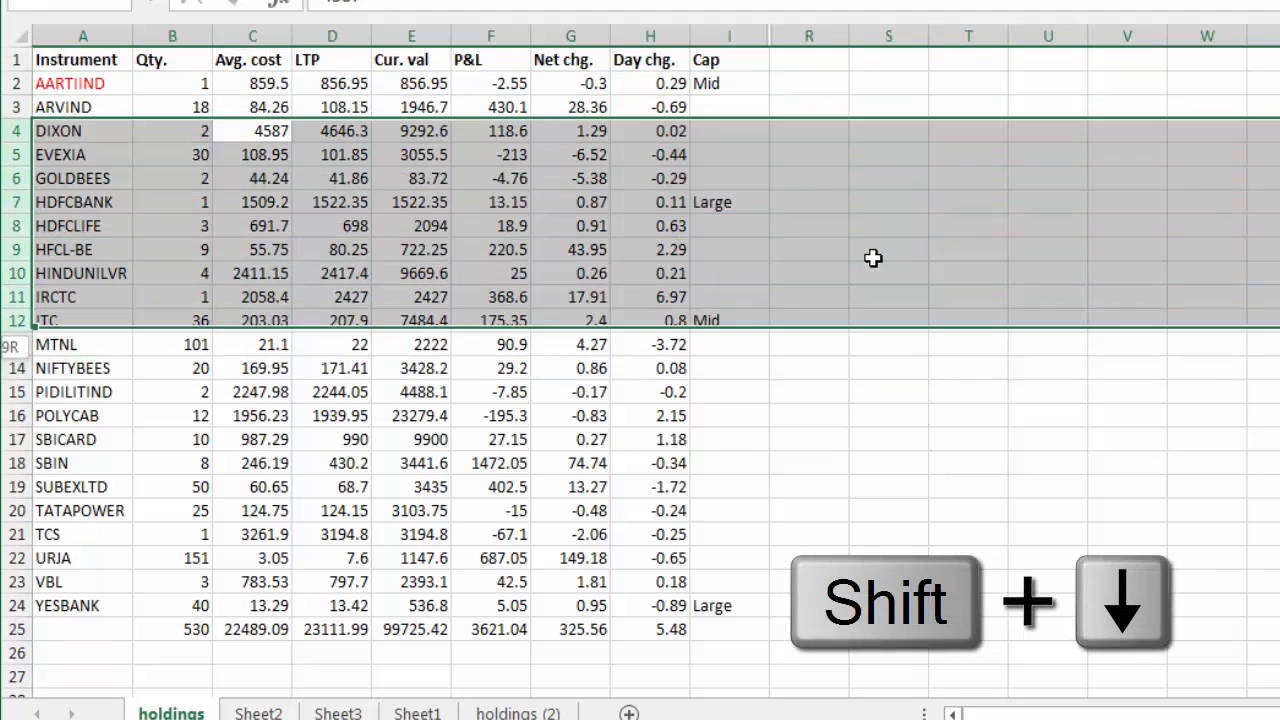
# Move to cell B5 and select the entire Qty. column B.
pyautogui.press('Down')
pyautogui.press('Left')
pyautogui.hotkey('ctrl', 'space')
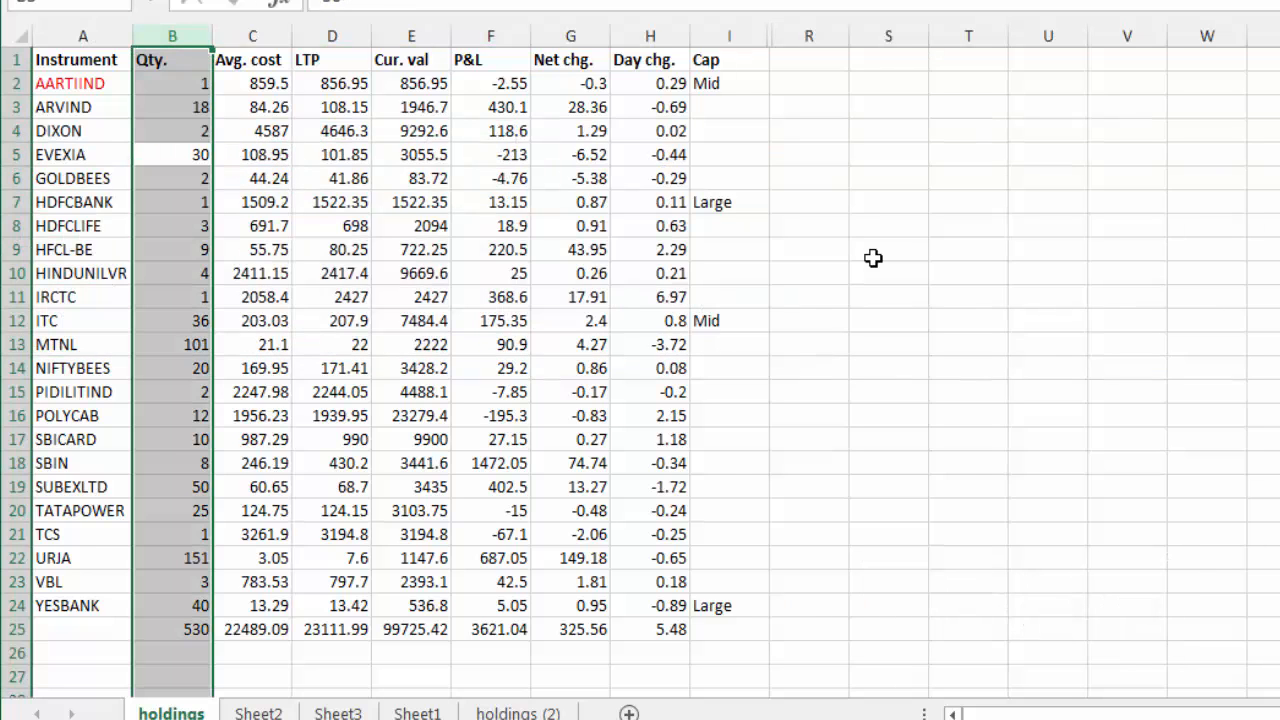
# Extend the full-column selection from column B across the table, and narrow it to columns B:D.
pyautogui.hotkey('shift', 'Right')
pyautogui.hotkey('shift', 'Right')
pyautogui.hotkey('shift', 'Right')
pyautogui.hotkey('shift', 'Right')
pyautogui.hotkey('shift', 'Right')
pyautogui.hotkey('shift', 'Right')
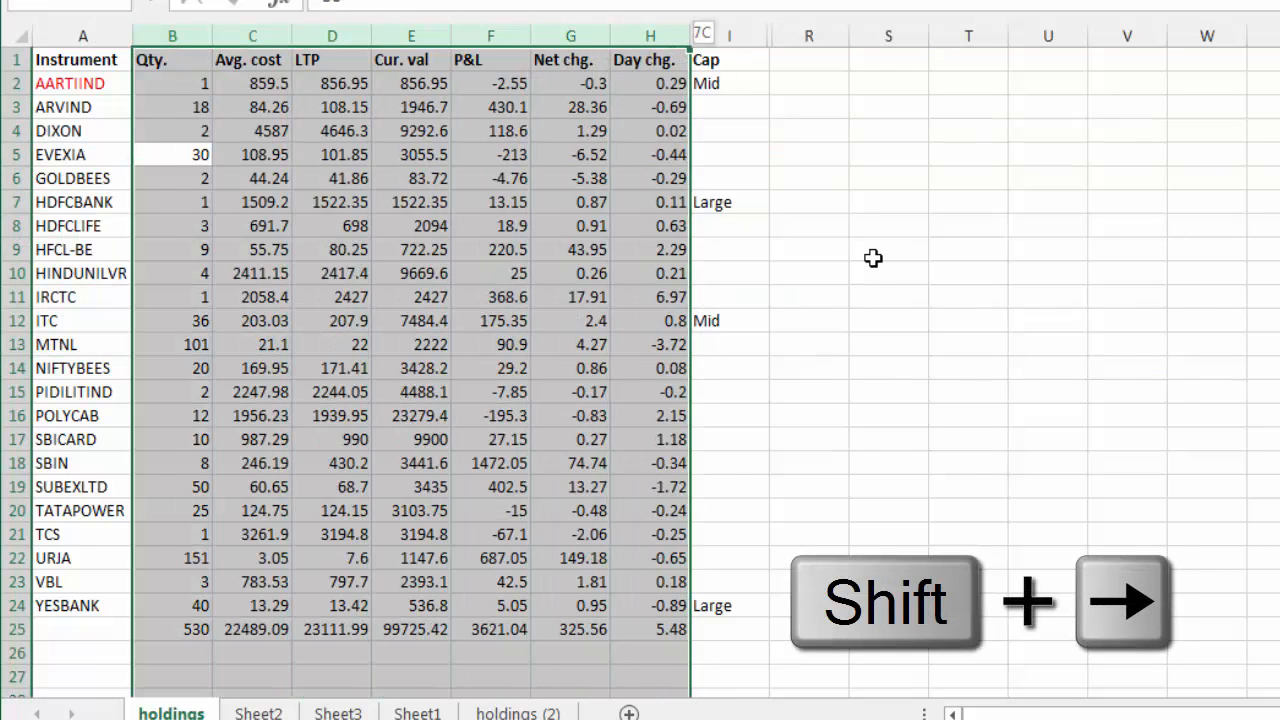
pyautogui.hotkey('shift', 'Right')
pyautogui.hotkey('shift', 'Left')
pyautogui.hotkey('shift', 'Left')
pyautogui.hotkey('shift', 'Left')
pyautogui.hotkey('shift', 'Left')
pyautogui.hotkey('shift', 'Left')
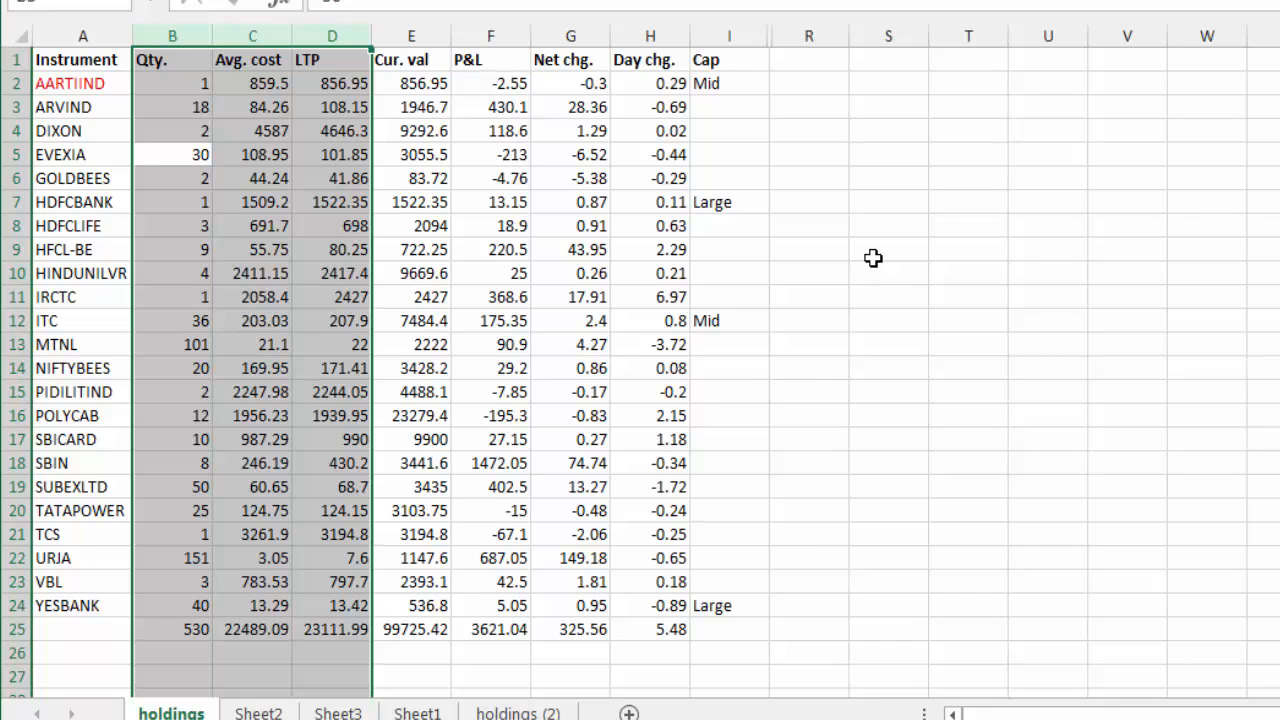
# Release the column selection and move the active cell to the Instrument header in A1.
pyautogui.press('Down')
pyautogui.press('Down')
pyautogui.press('Up')
pyautogui.press('Up')
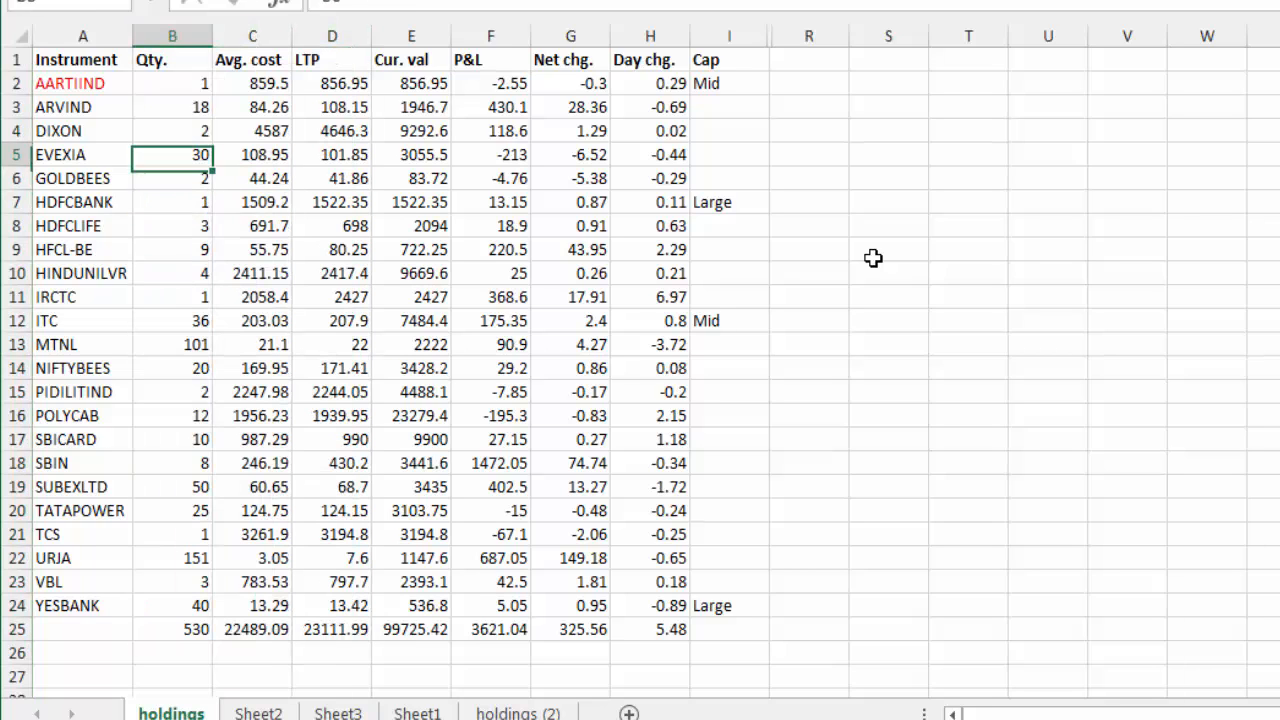
pyautogui.press('Left')
pyautogui.press('Up')
pyautogui.press('Up')
pyautogui.press('Up')
pyautogui.press('Up')
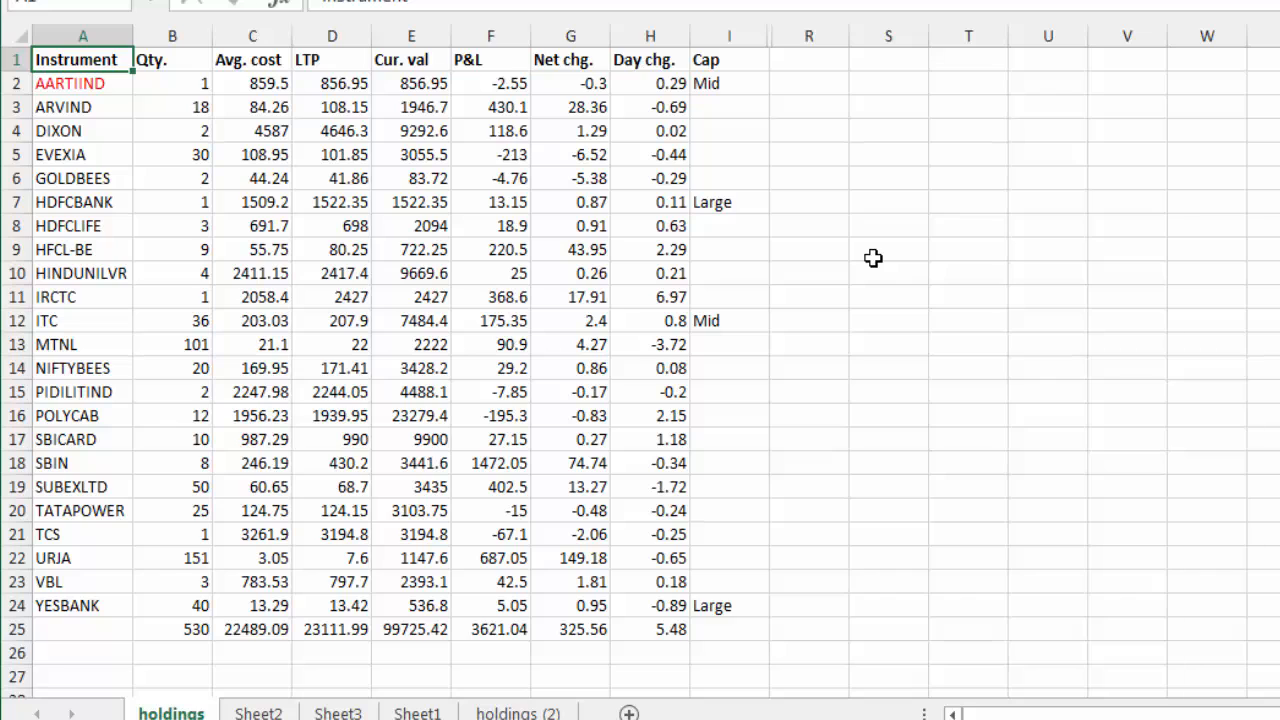
# Move the active cell along the header row to the Cap header in I1.
pyautogui.press('Right')
pyautogui.press('Right')
pyautogui.press('Right')
pyautogui.press('Right')
pyautogui.press('Right')
pyautogui.press('Right')
pyautogui.press('Right')
pyautogui.press('Right')
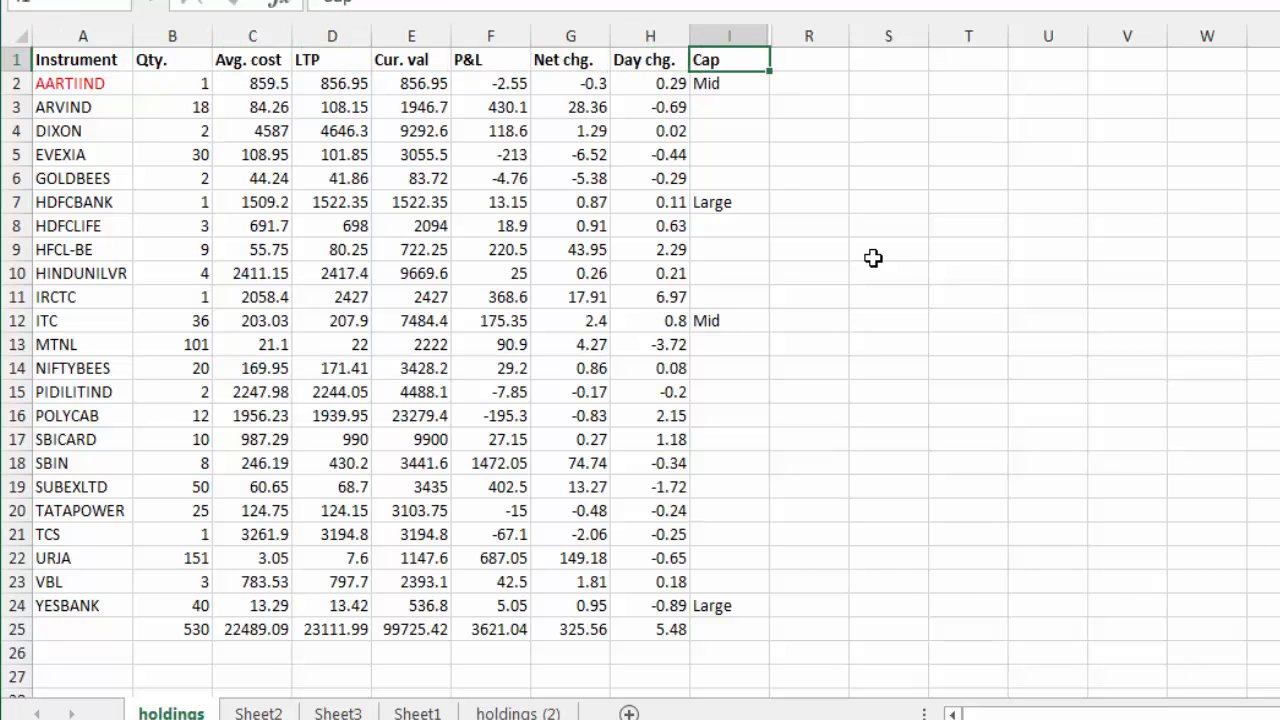
pyautogui.press('Left')
pyautogui.press('Right')
# Extend the selection from I1 down the Cap column one data edge at a time, and return to I1.
pyautogui.hotkey('ctrl', 'shift', 'Down')
pyautogui.hotkey('ctrl', 'shift', 'Down')
pyautogui.hotkey('ctrl', 'shift', 'Down')
pyautogui.hotkey('ctrl', 'shift', 'Down')
pyautogui.hotkey('ctrl', 'shift', 'Down')
pyautogui.press('Up')
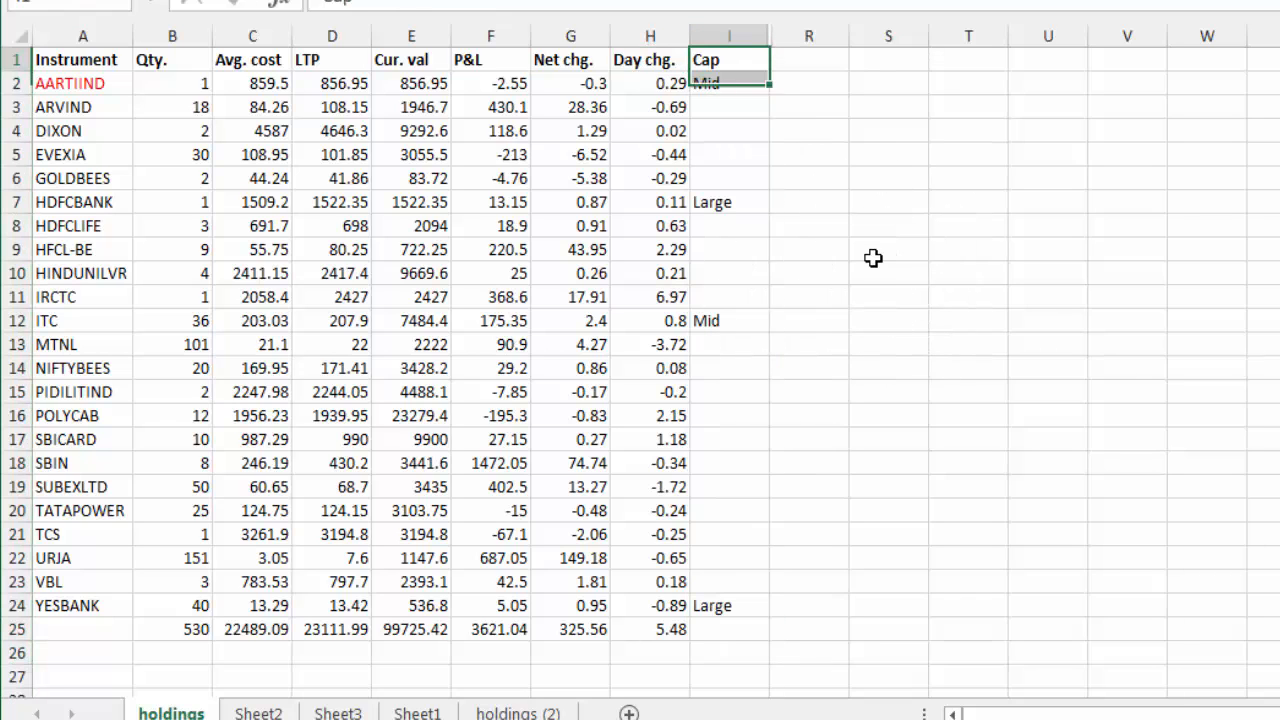
pyautogui.press('Down')
pyautogui.press('Down')
pyautogui.press('Left')
pyautogui.press('Up')
pyautogui.press('Up')
pyautogui.press('Right')
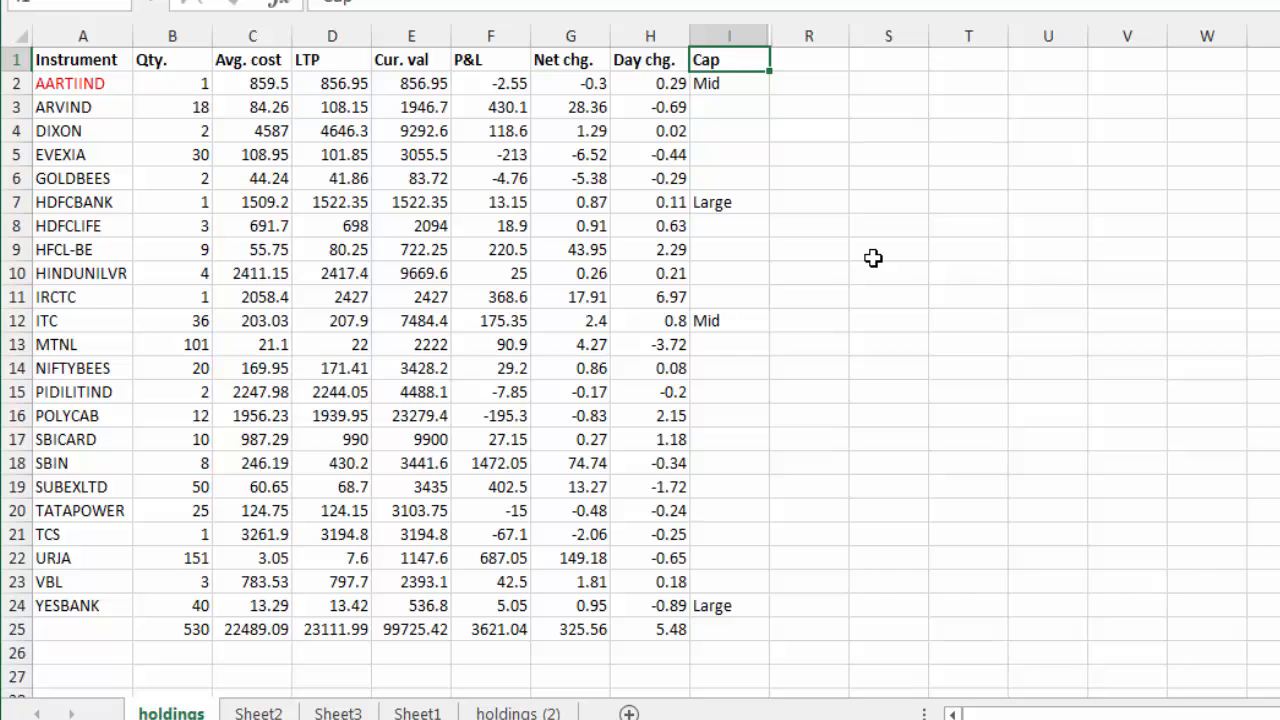
# Extend the selection a few cells down from I1, jump between data edges in the Cap column, and return to I1.
pyautogui.hotkey('shift', 'Down')
pyautogui.hotkey('shift', 'Down')
pyautogui.hotkey('shift', 'Down')
pyautogui.hotkey('shift', 'Down')
pyautogui.hotkey('shift', 'Down')
pyautogui.hotkey('ctrl', 'Down')
pyautogui.hotkey('ctrl', 'Down')
pyautogui.hotkey('ctrl', 'Down')
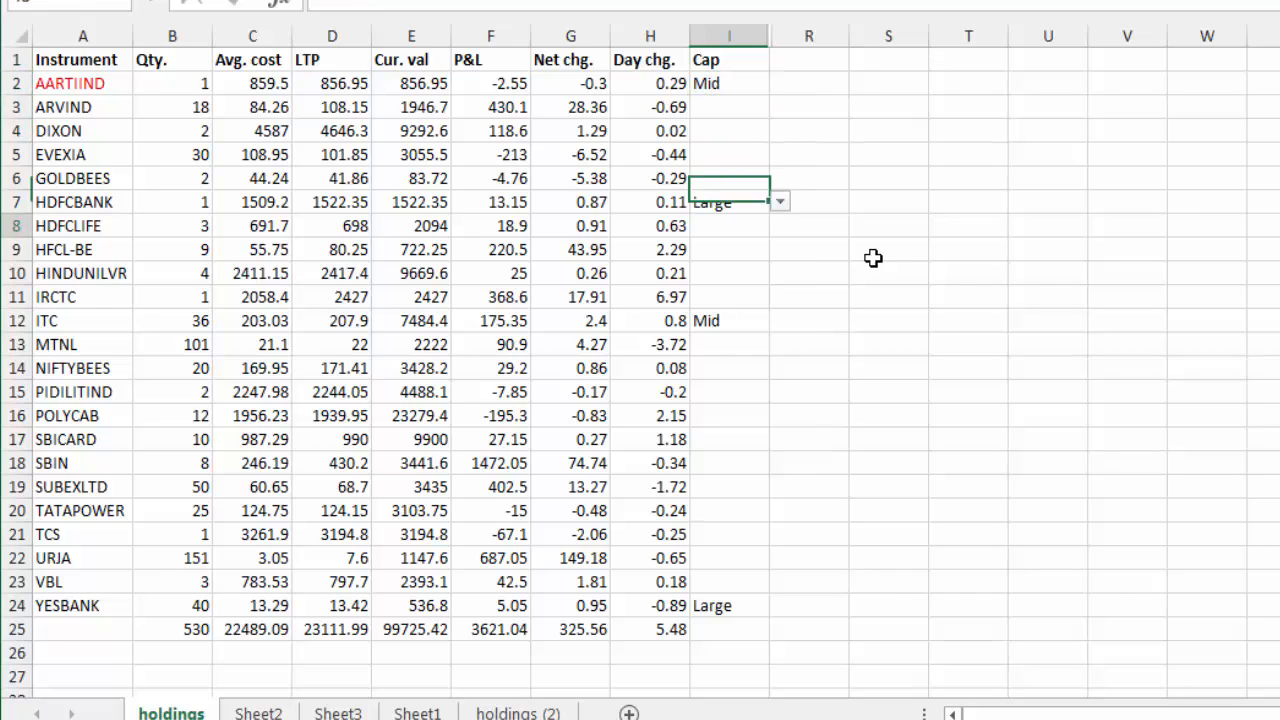
pyautogui.hotkey('ctrl', 'Up')
pyautogui.hotkey('ctrl', 'Up')
pyautogui.hotkey('ctrl', 'Up')
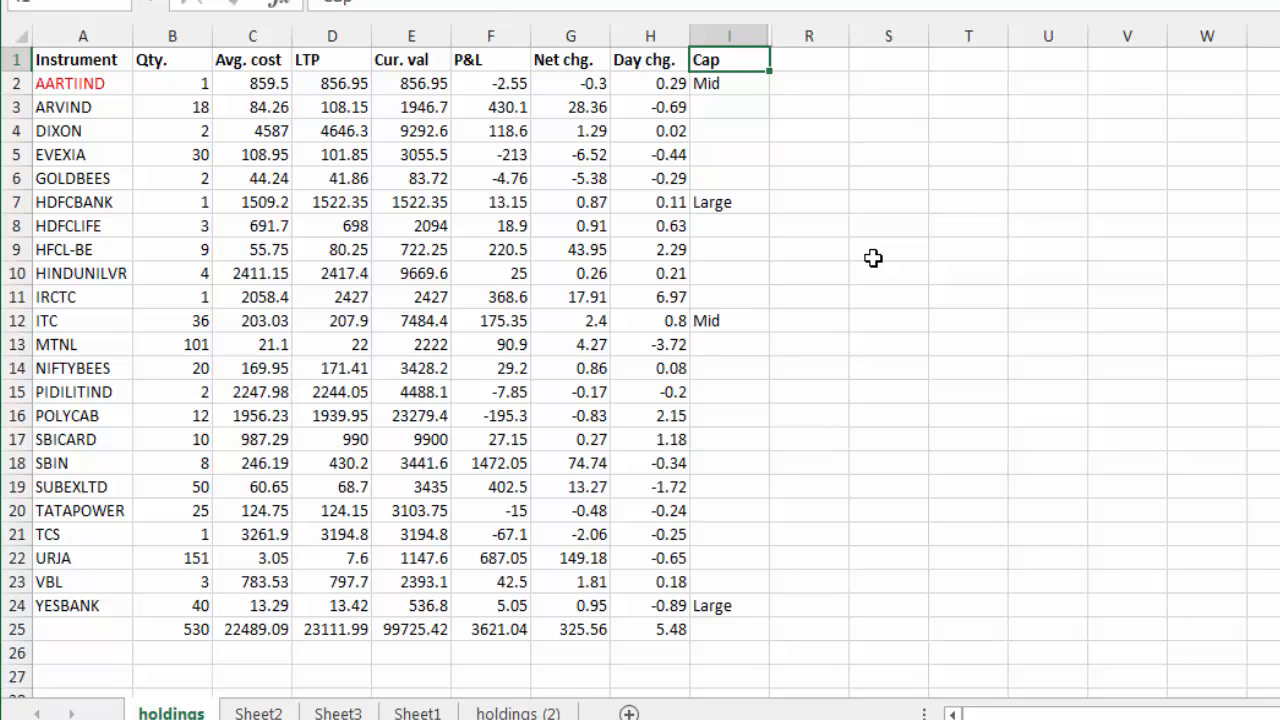
# Extend the selection from I1 to the last used cell, covering I1:I25, and select cell I25 on its own.
pyautogui.hotkey('ctrl', 'shift', 'End')
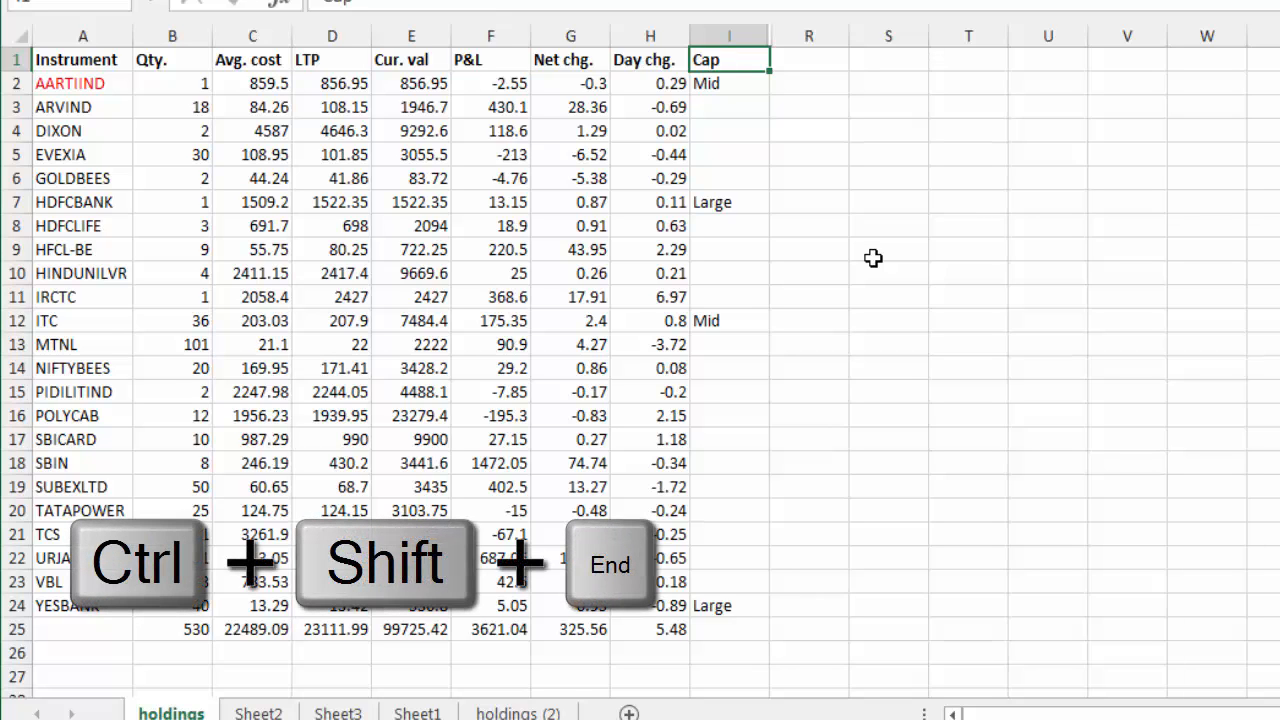
pyautogui.hotkey('ctrl', 'shift', 'End')
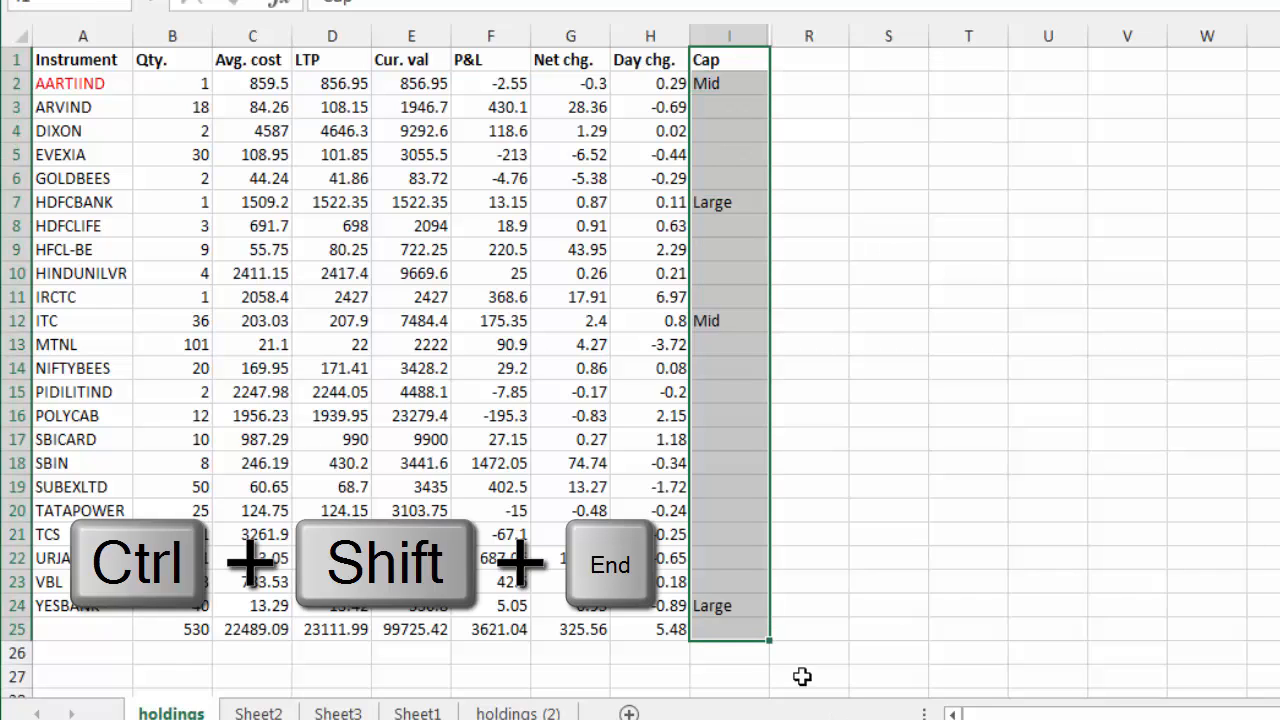
pyautogui.click(733, 629)
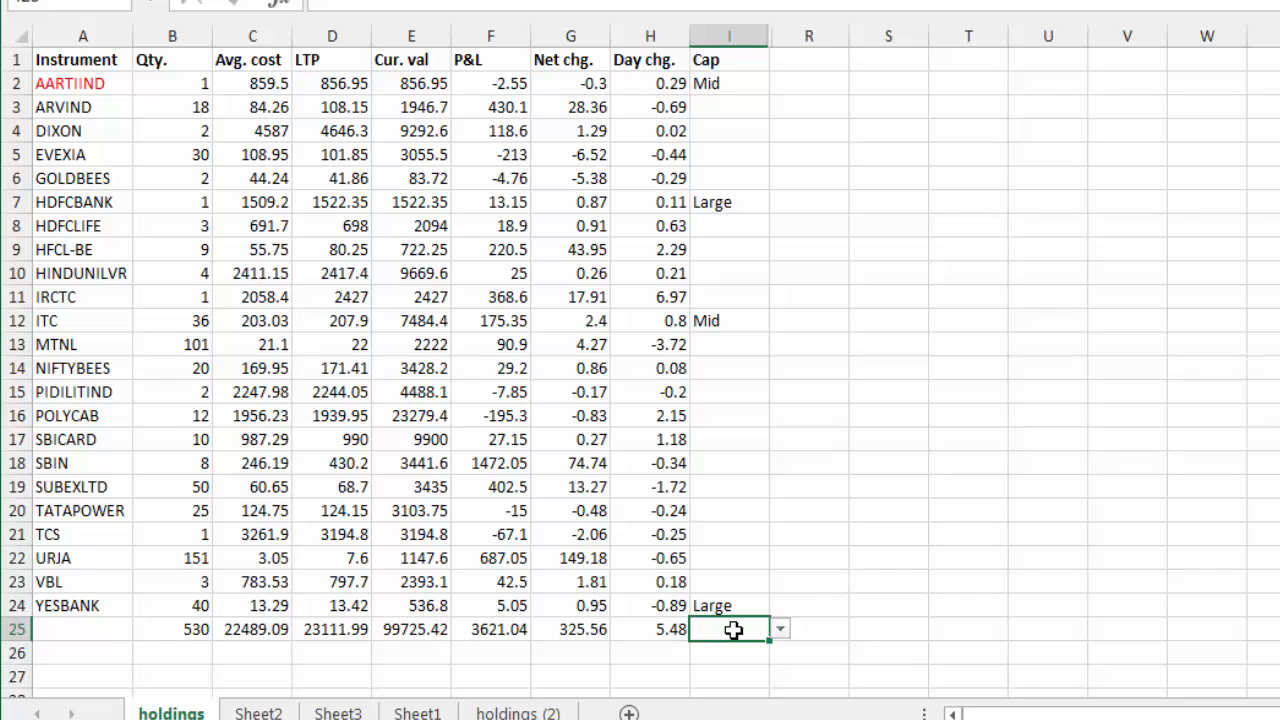
# Move the active cell from I25 back up to the Cap header in I1.
pyautogui.press('Up')
pyautogui.press('Up')
pyautogui.press('Left')
pyautogui.hotkey('ctrl', 'Up')
pyautogui.press('Right')
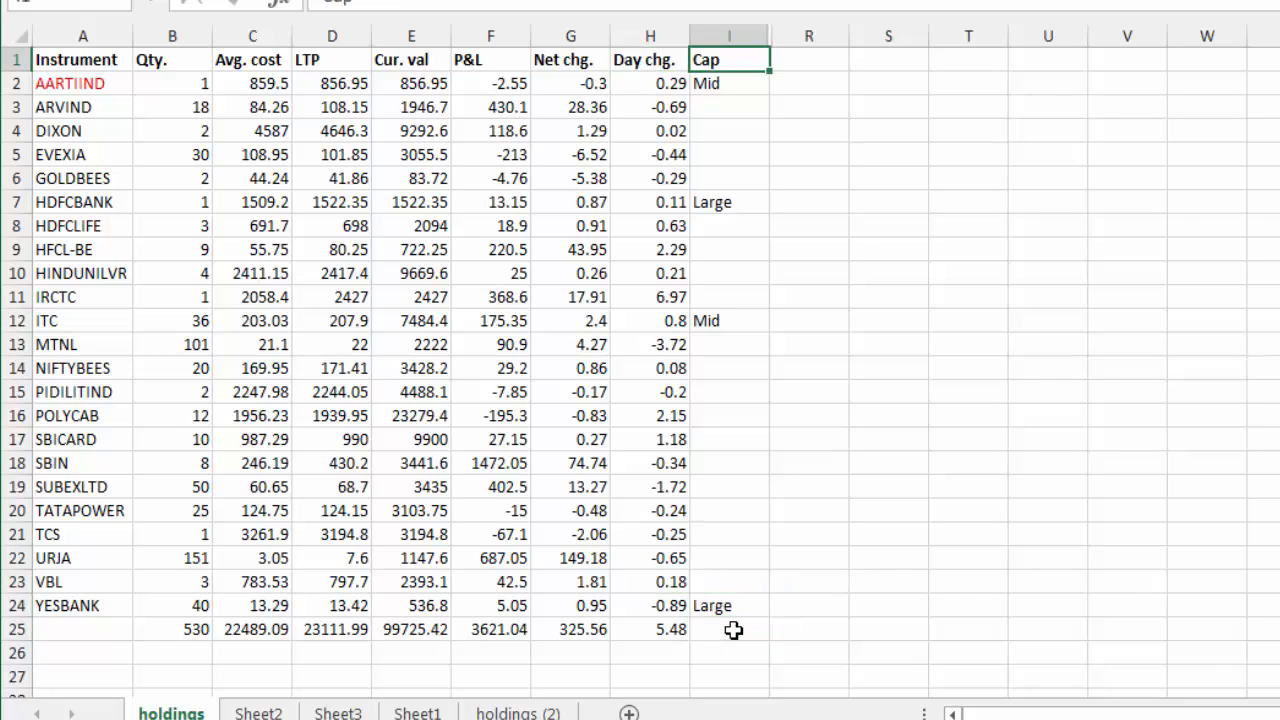
# Move to the Avg. cost header in C1 and extend the selection to the last used cell, covering C1:I25.
pyautogui.press('Left')
pyautogui.press('Left')
pyautogui.press('Left')
pyautogui.press('Left')
pyautogui.press('Left')
pyautogui.press('Left')
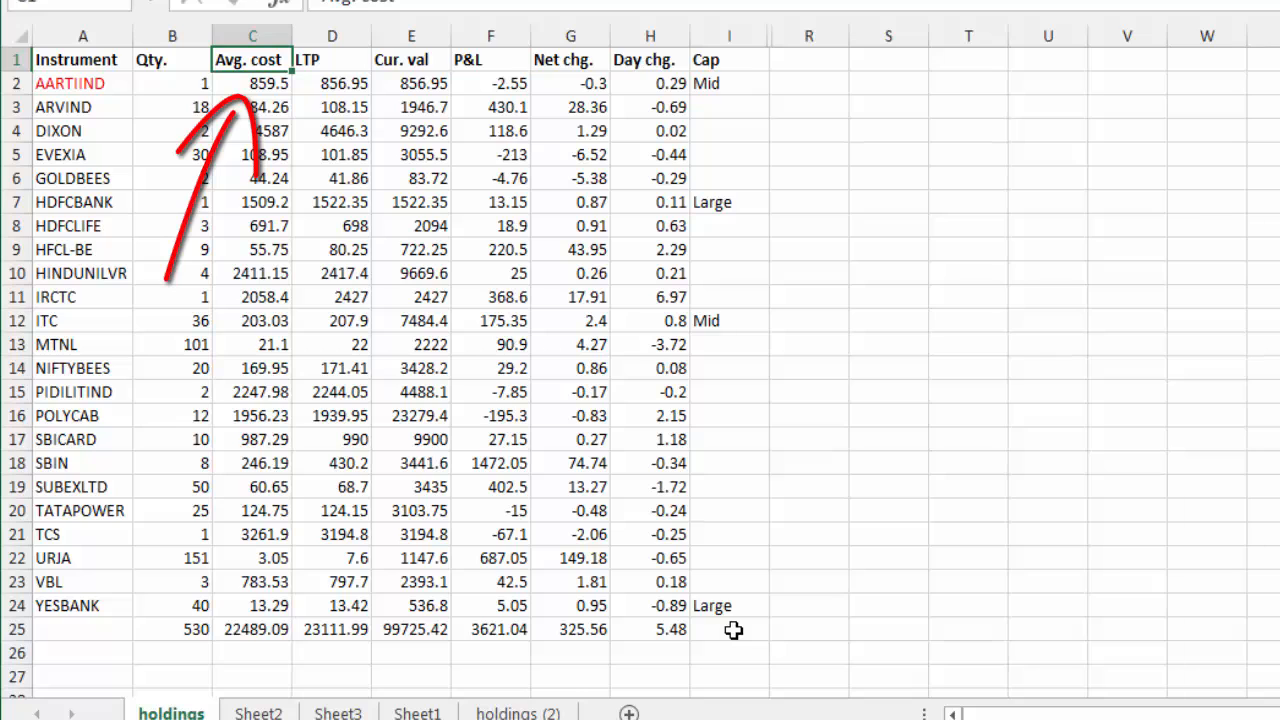
pyautogui.hotkey('ctrl', 'shift', 'Down')
pyautogui.hotkey('ctrl', 'shift', 'Right')
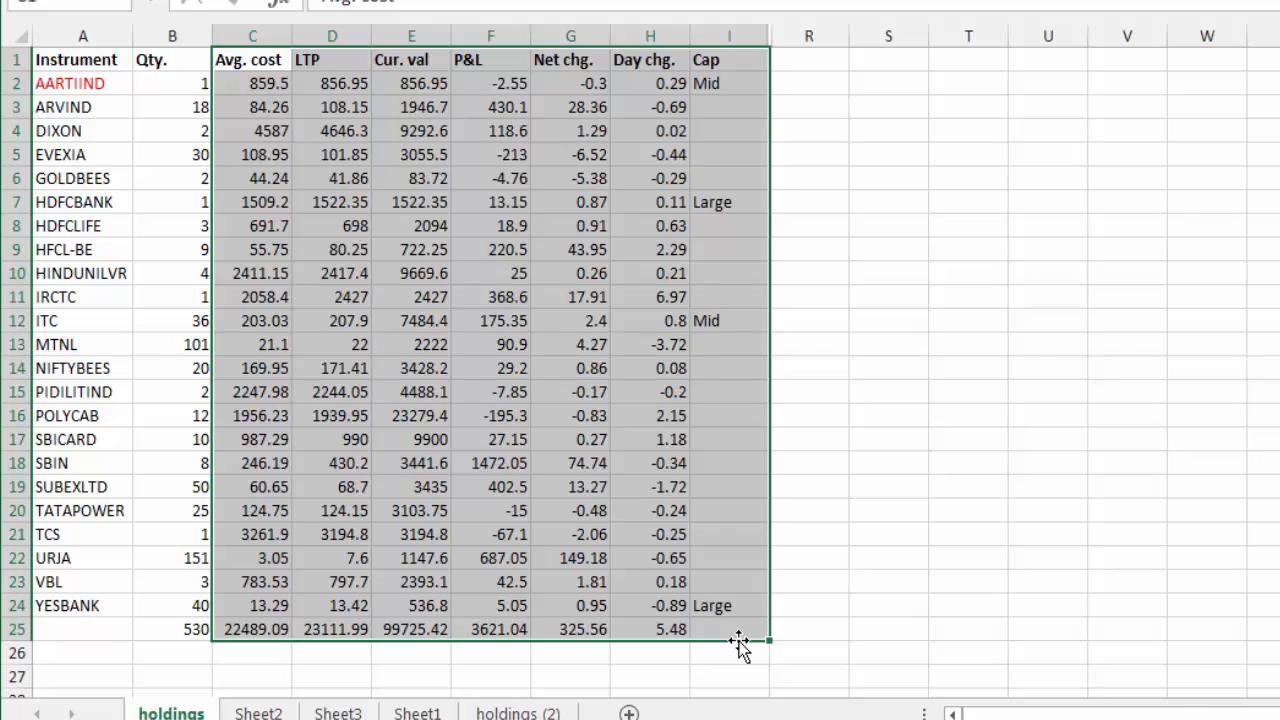
# Extend the selection from I1 back to the start of row 1, and do the same from T9 in row 9.
pyautogui.hotkey('ctrl', 'Right')
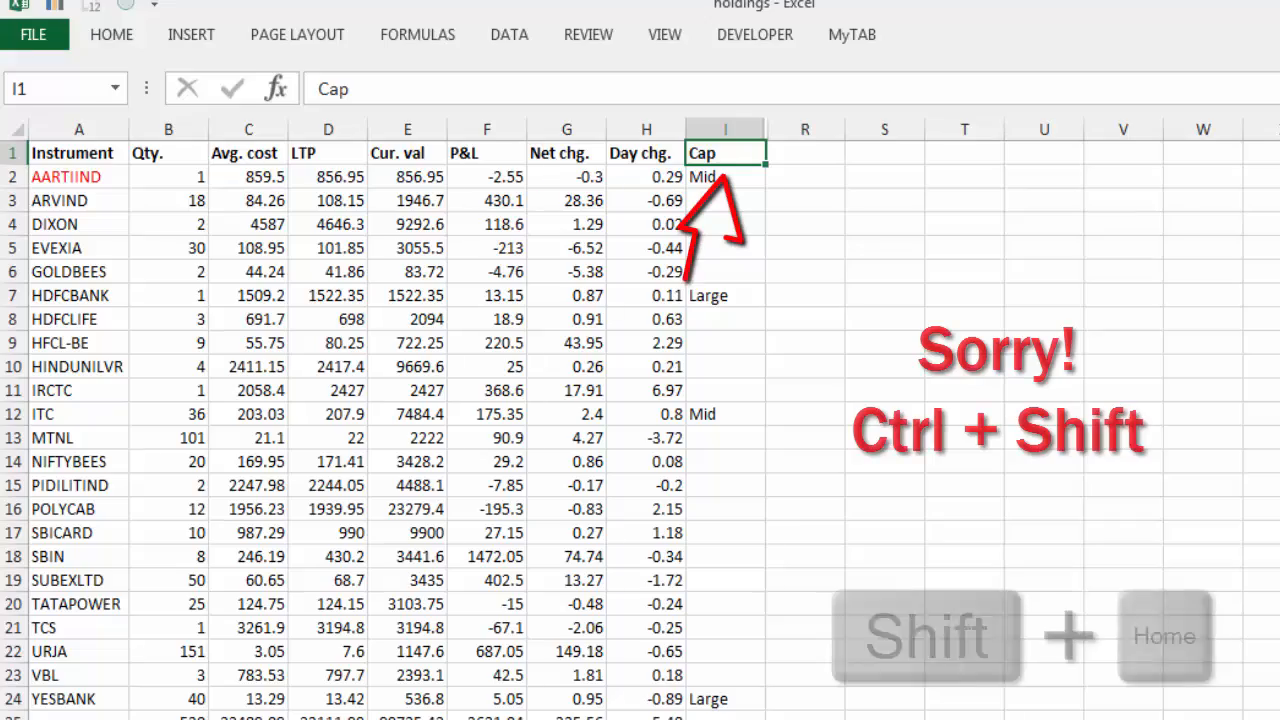
pyautogui.hotkey('shift', 'Home')
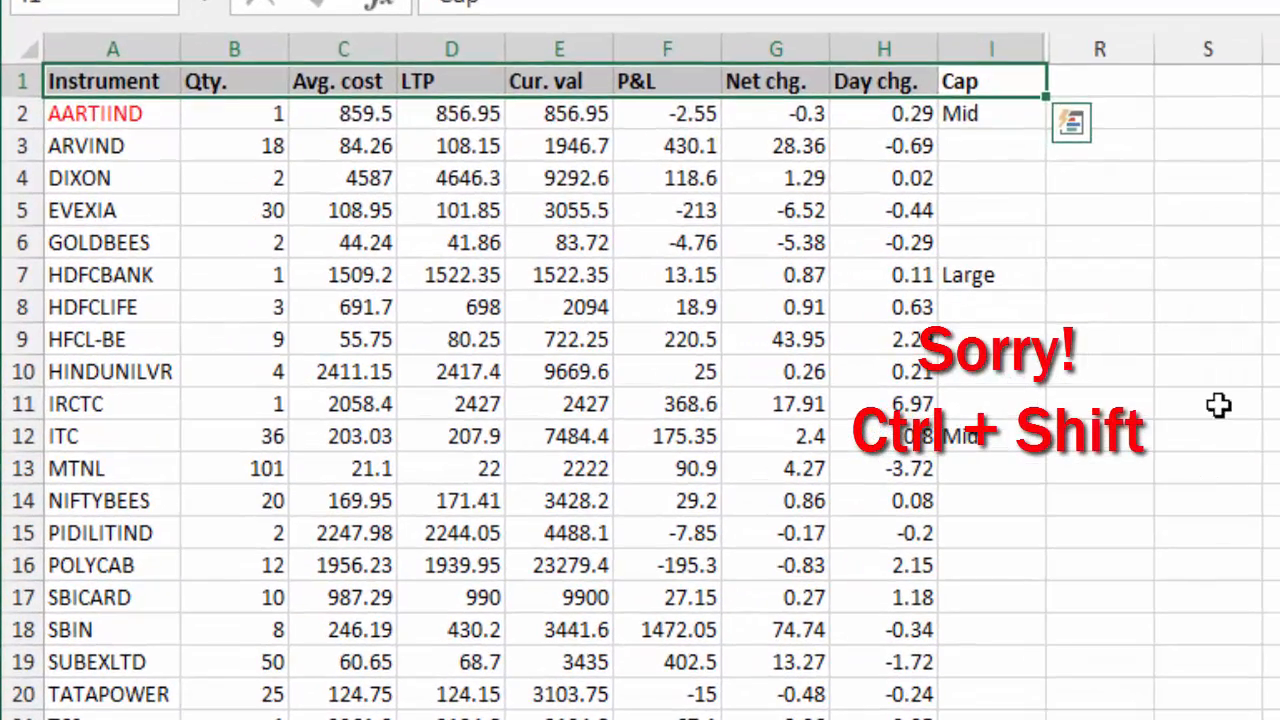
pyautogui.click(1218, 405)
pyautogui.press('Up')
pyautogui.press('Up')
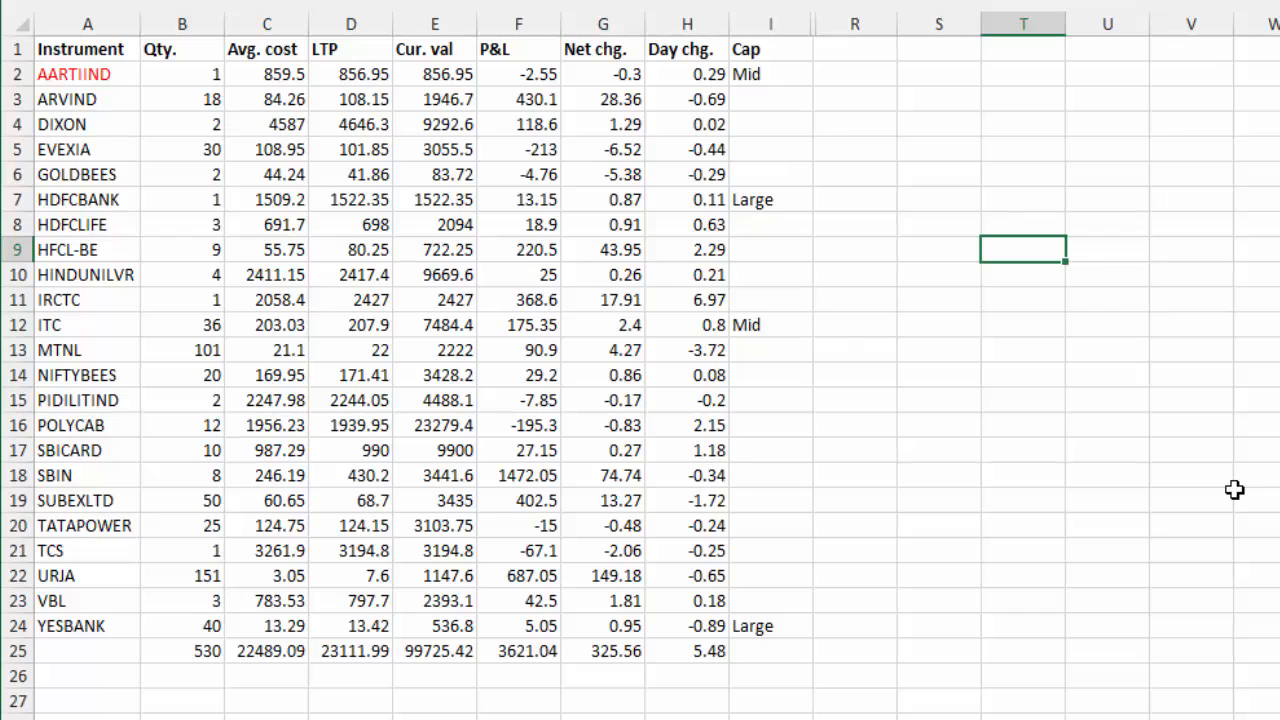
pyautogui.hotkey('shift', 'Home')
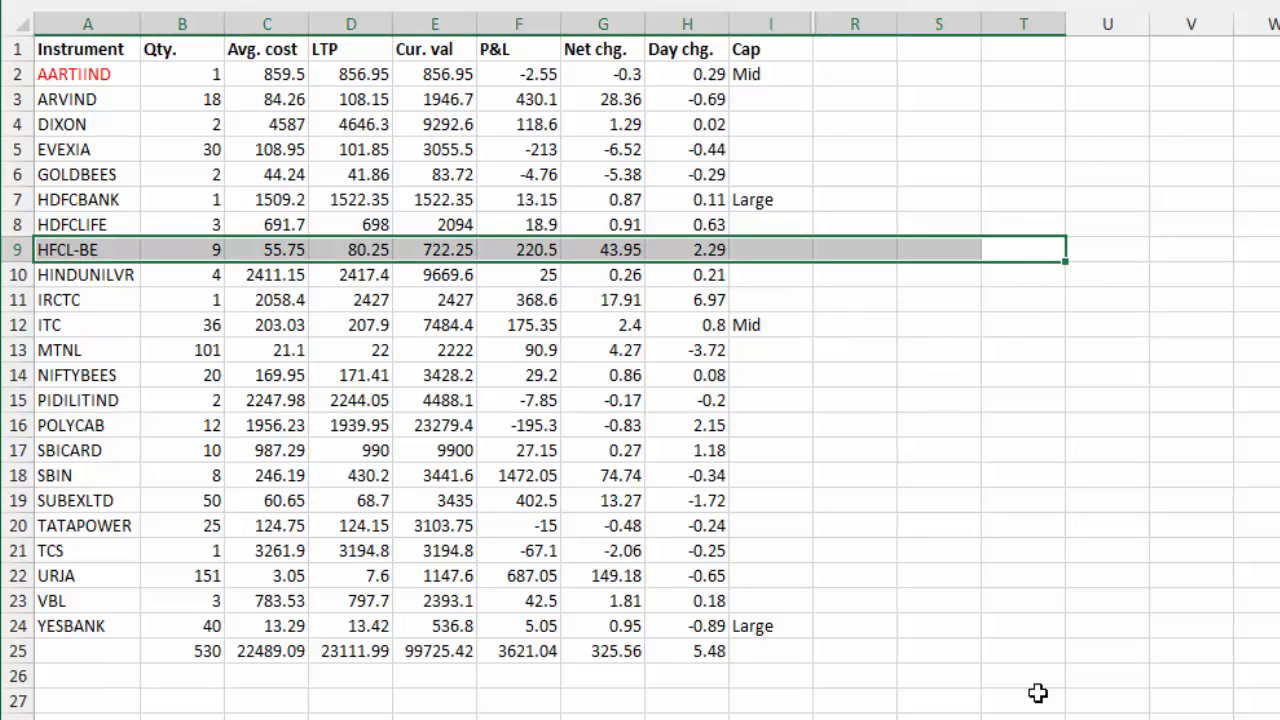
# Select the empty cell T25 and extend the selection to the start of the sheet, covering A1:T25.
pyautogui.click(1013, 635)
pyautogui.click(1022, 651)
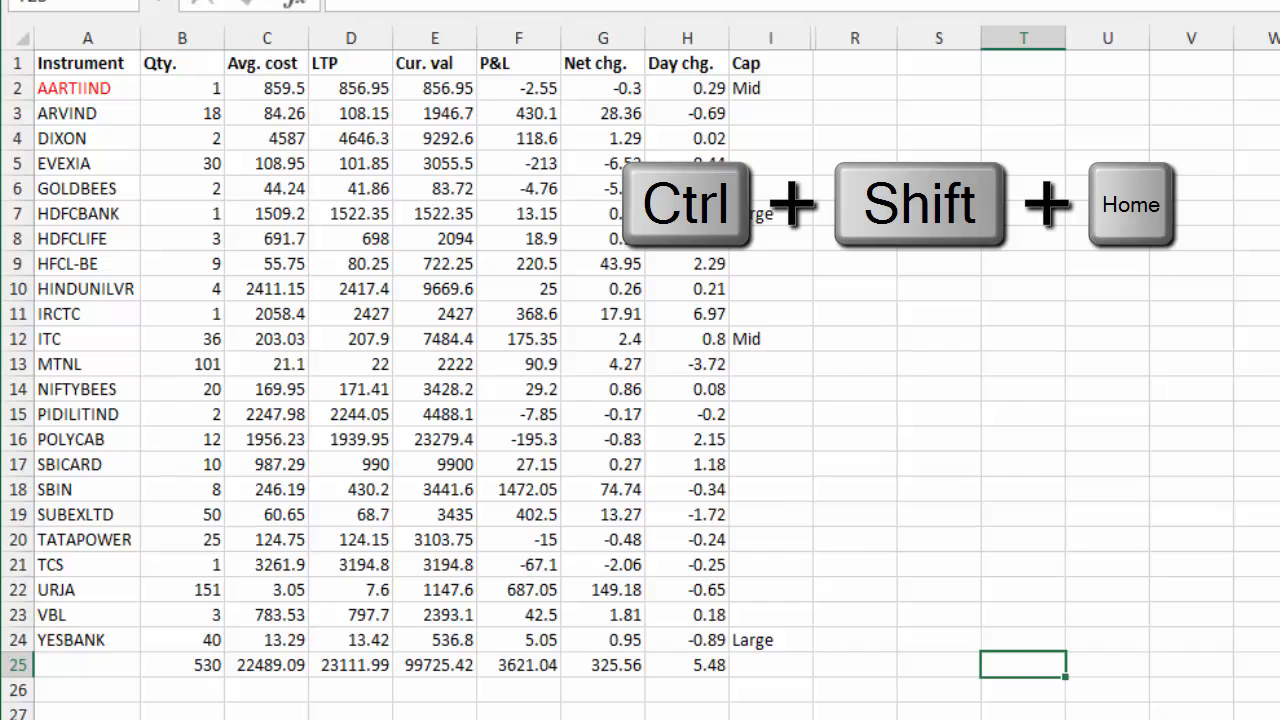
pyautogui.hotkey('ctrl', 'shift', 'Home')
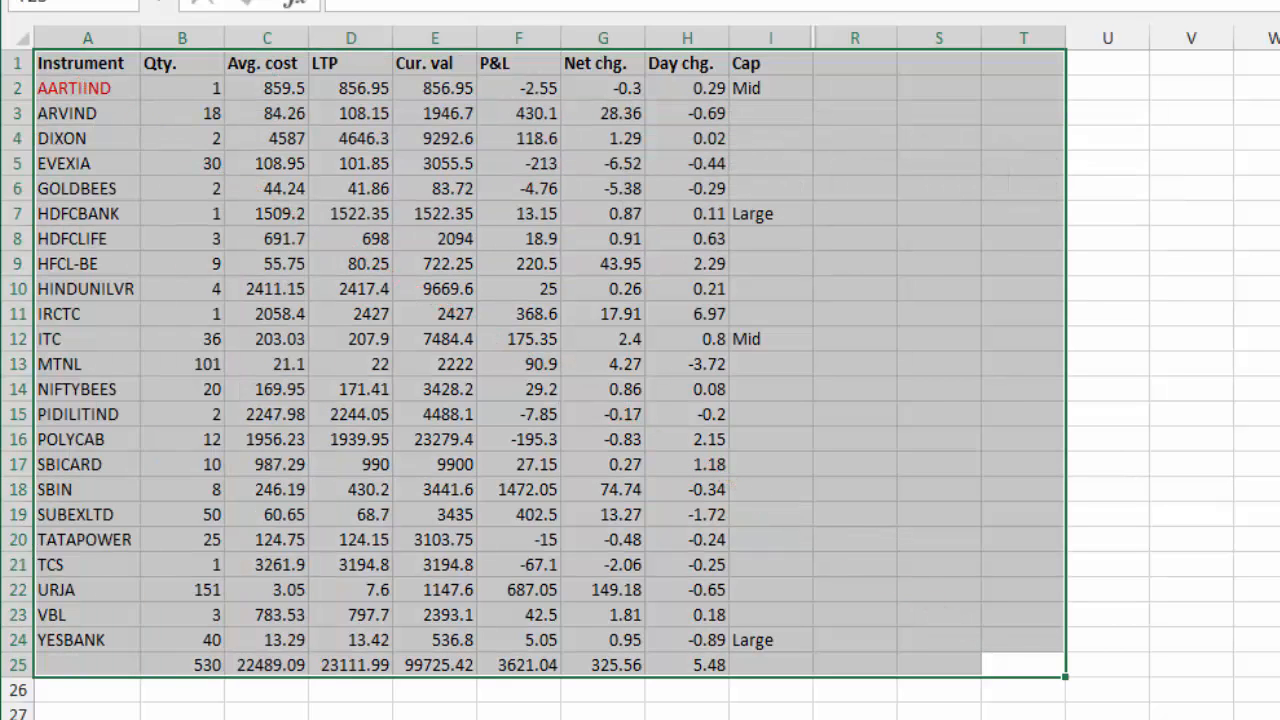
pyautogui.click(687, 63)
pyautogui.press('F5')
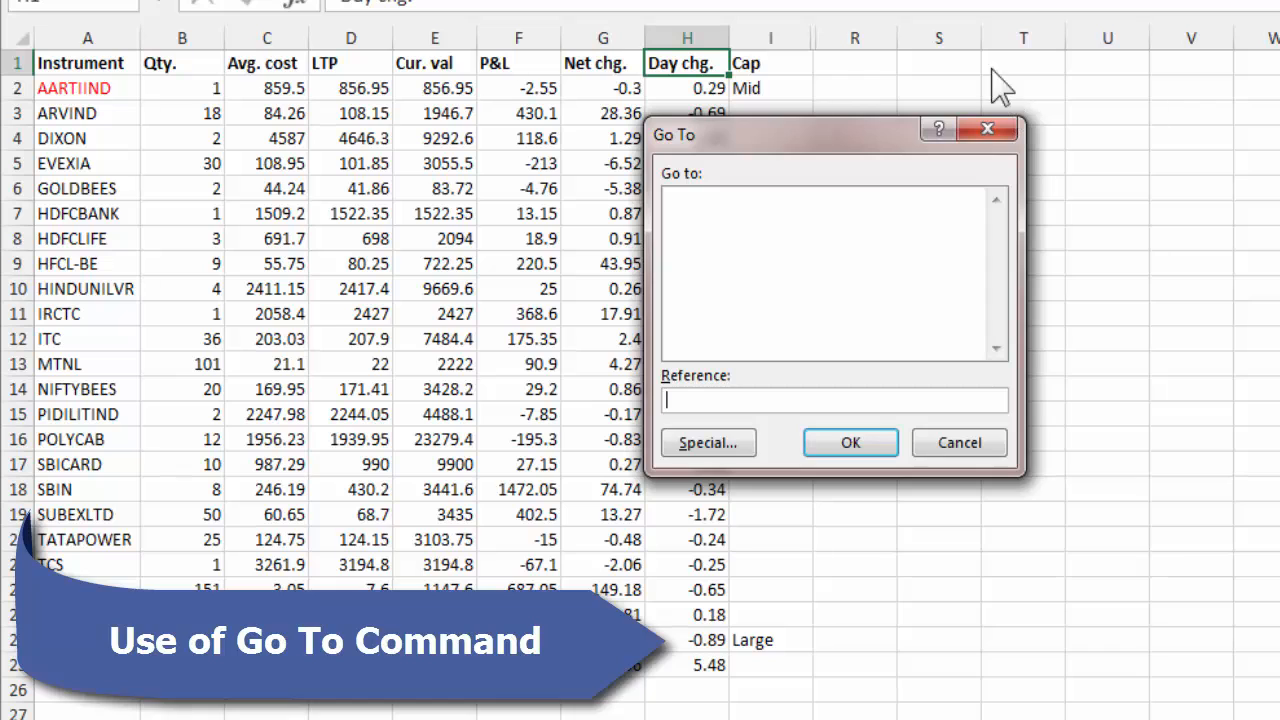
pyautogui.click(987, 128)
# Select the Cap header in I1 and extend the selection with Go To reference i25, covering I1:I25.
pyautogui.click(795, 66)
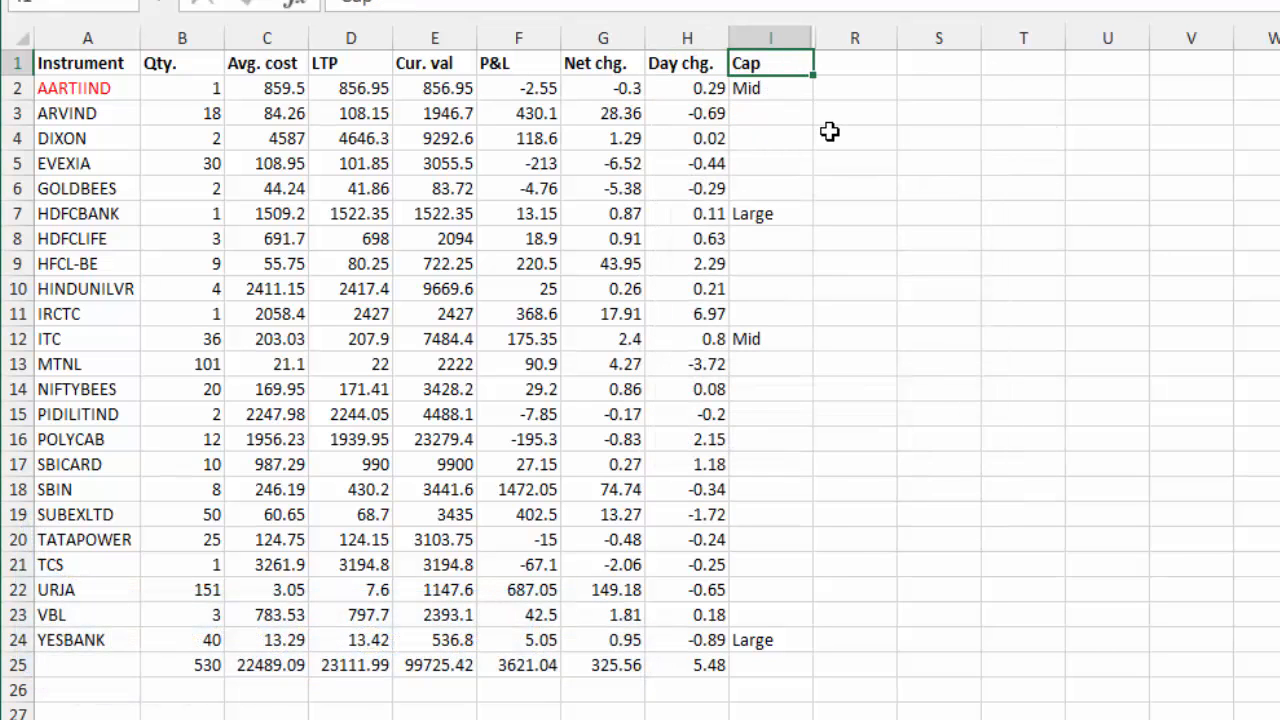
pyautogui.press('F5')
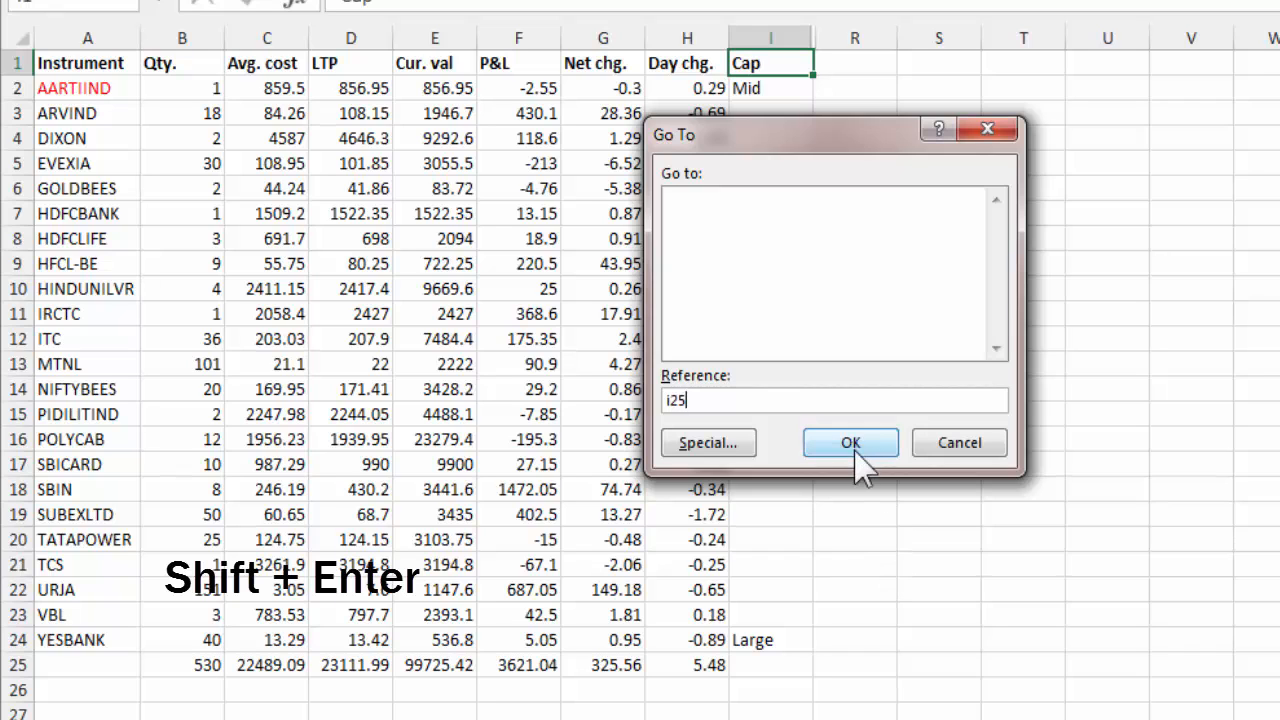
pyautogui.hotkey('shift', 'Return')
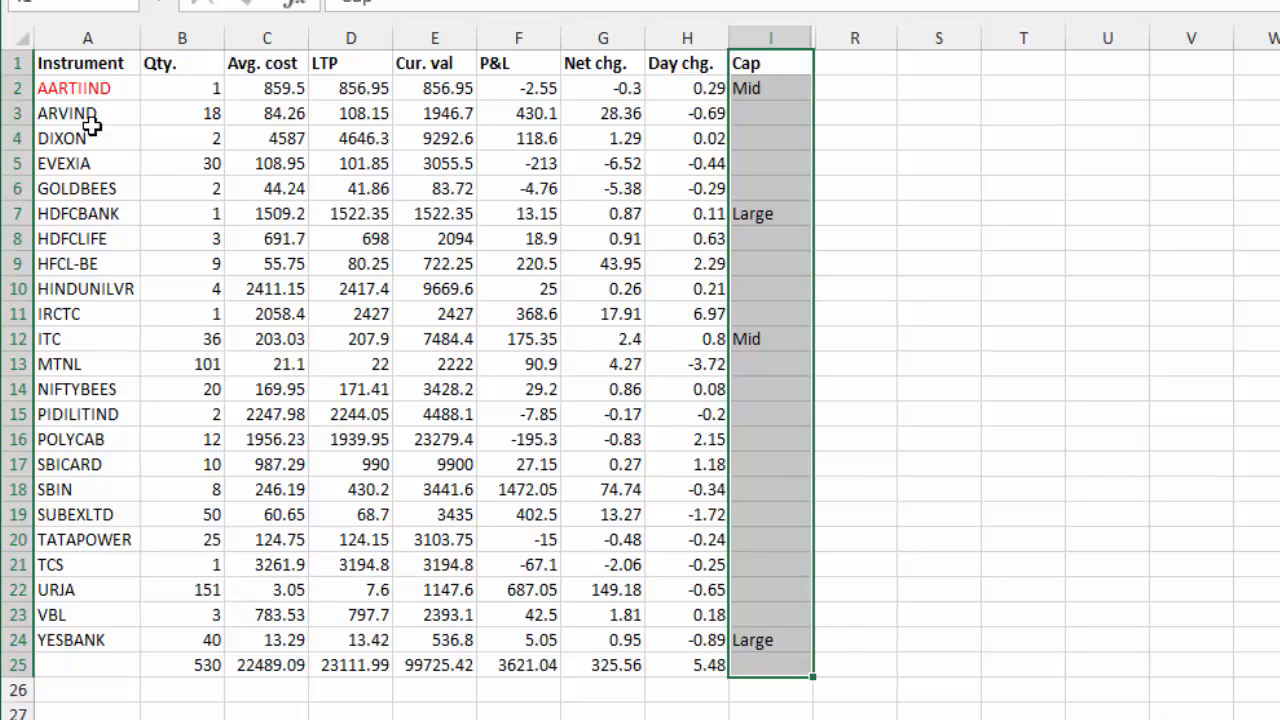
# Select the Instrument header in A1 and extend the selection with Go To reference i25, covering A1:I25.
pyautogui.click(90, 64)
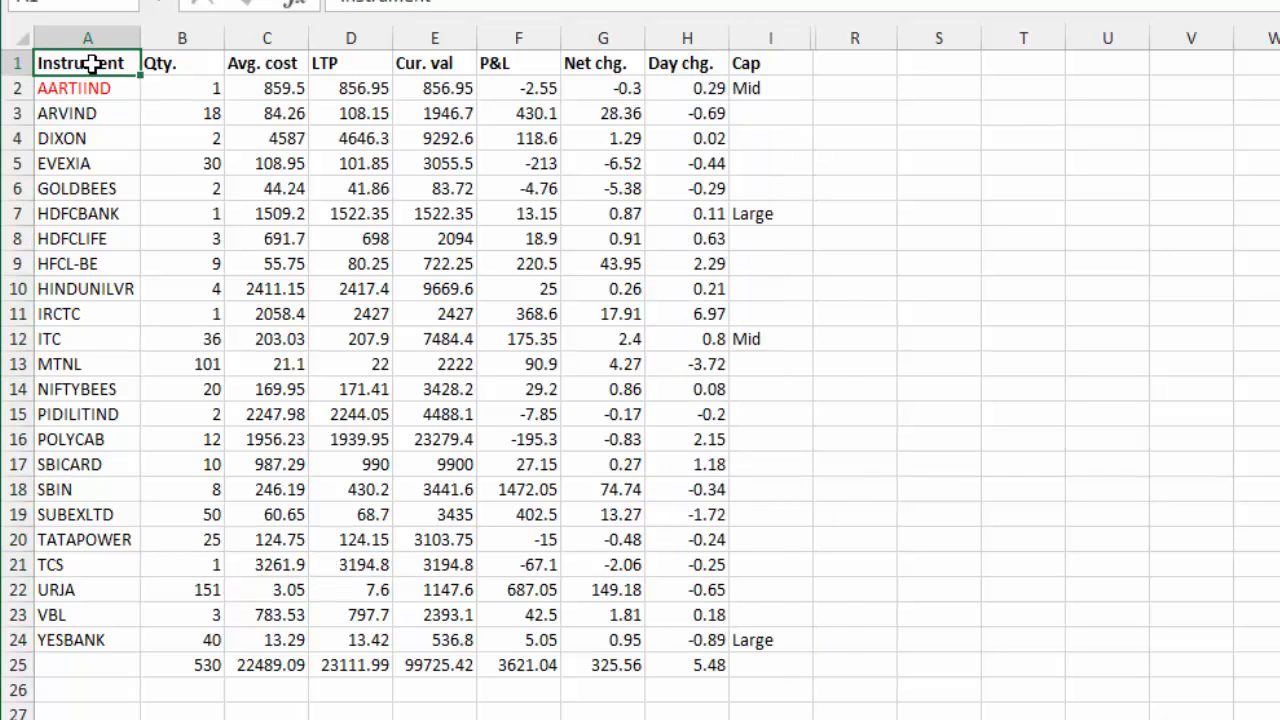
pyautogui.press('F5')
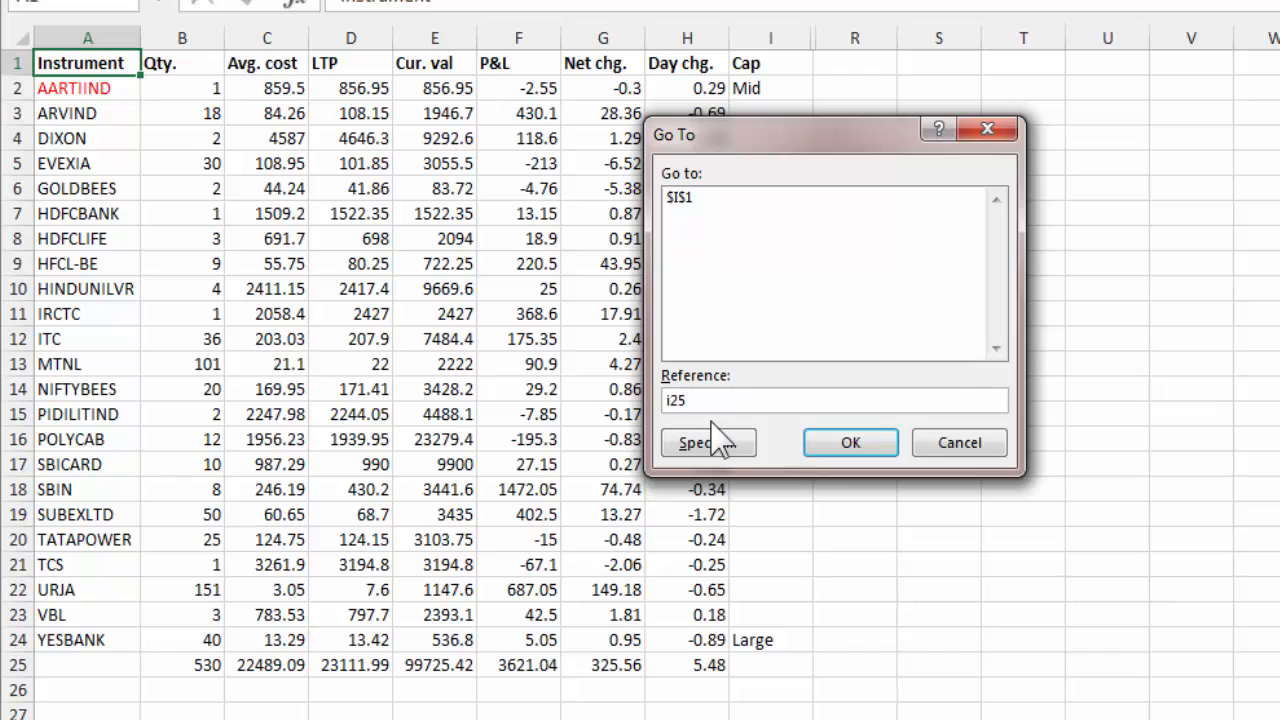
pyautogui.keyDown('shift'); pyautogui.click(838, 462); pyautogui.keyUp('shift')
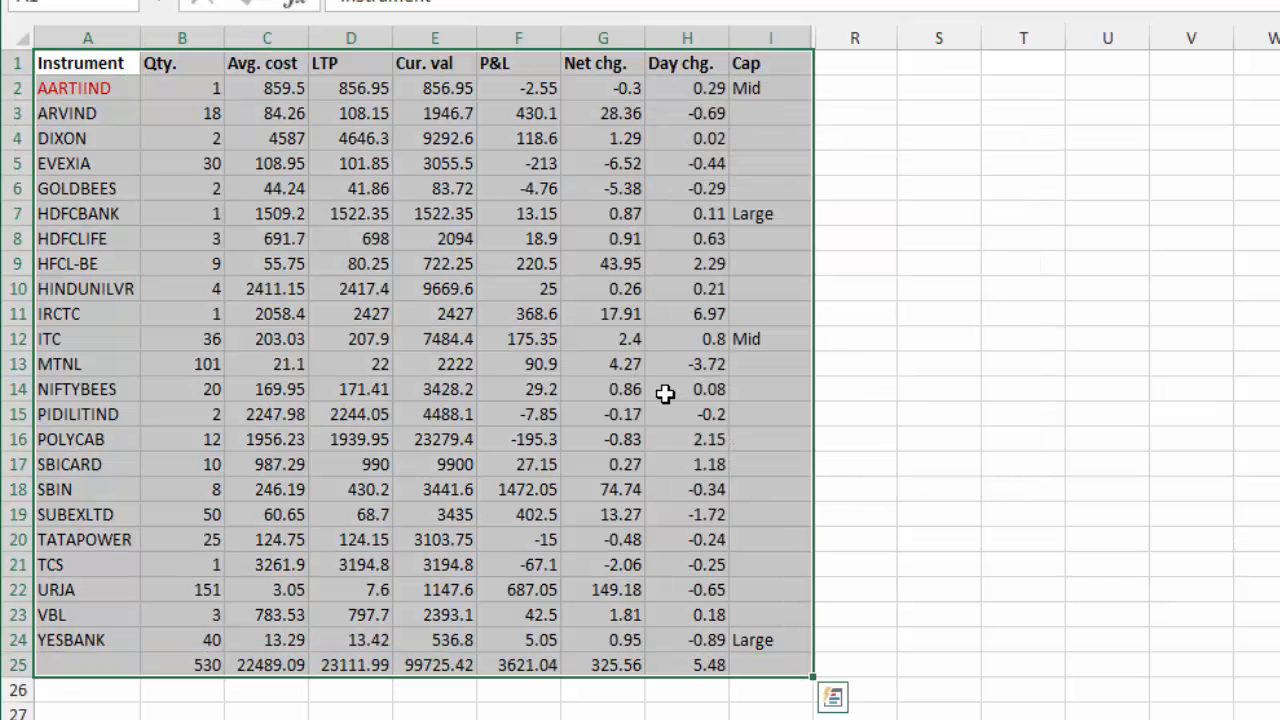
pyautogui.click(469, 187)
pyautogui.hotkey('ctrl', 'g')
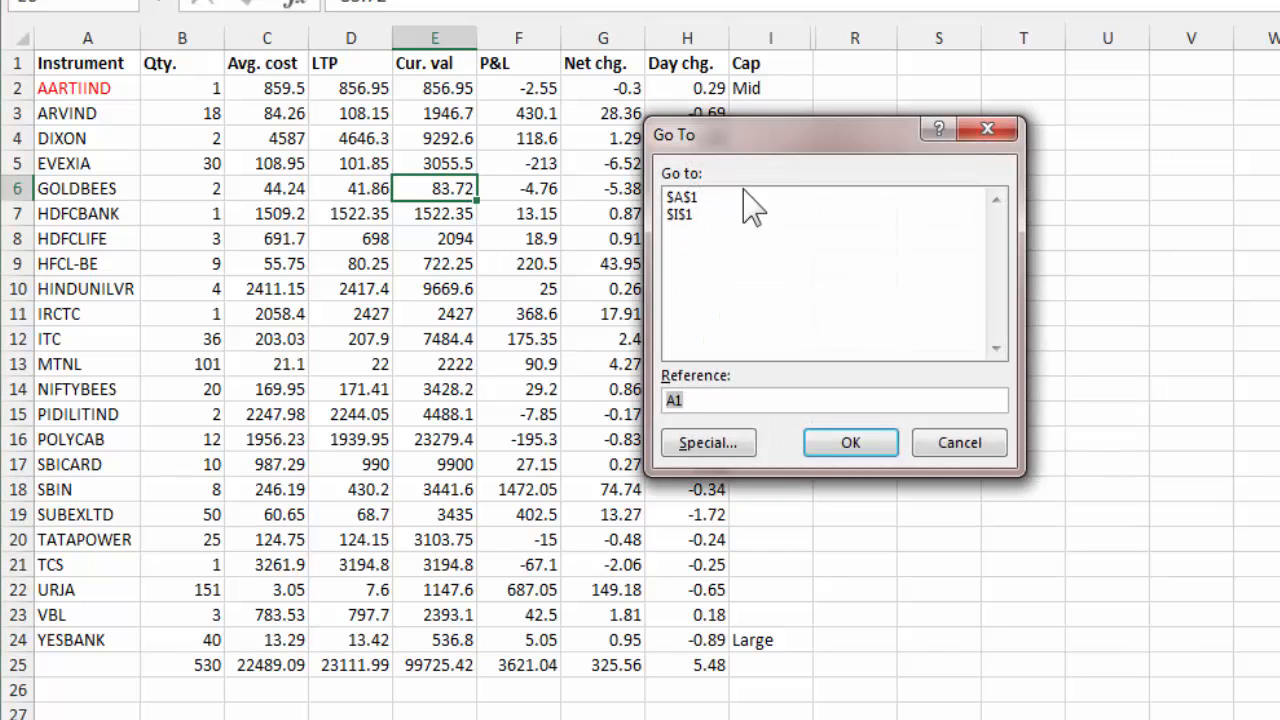
pyautogui.moveTo(755, 134); pyautogui.dragTo(566, 137)
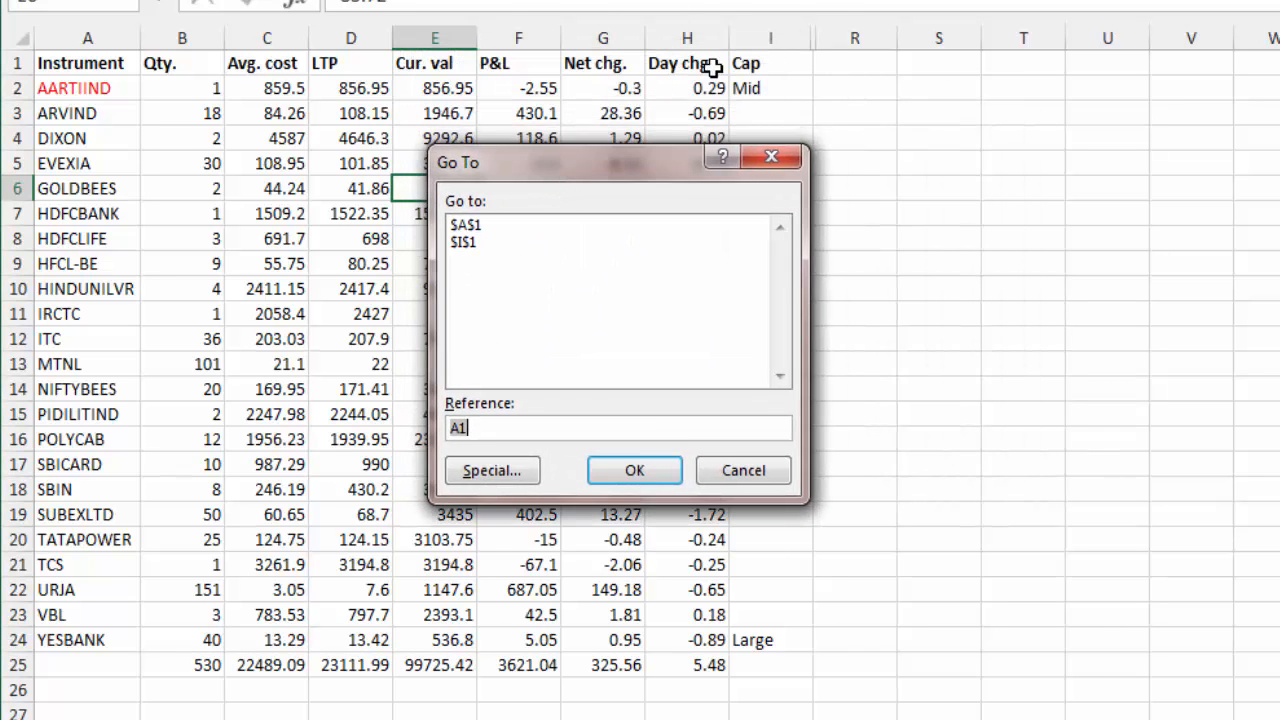
pyautogui.press('Escape')
pyautogui.click(560, 140)
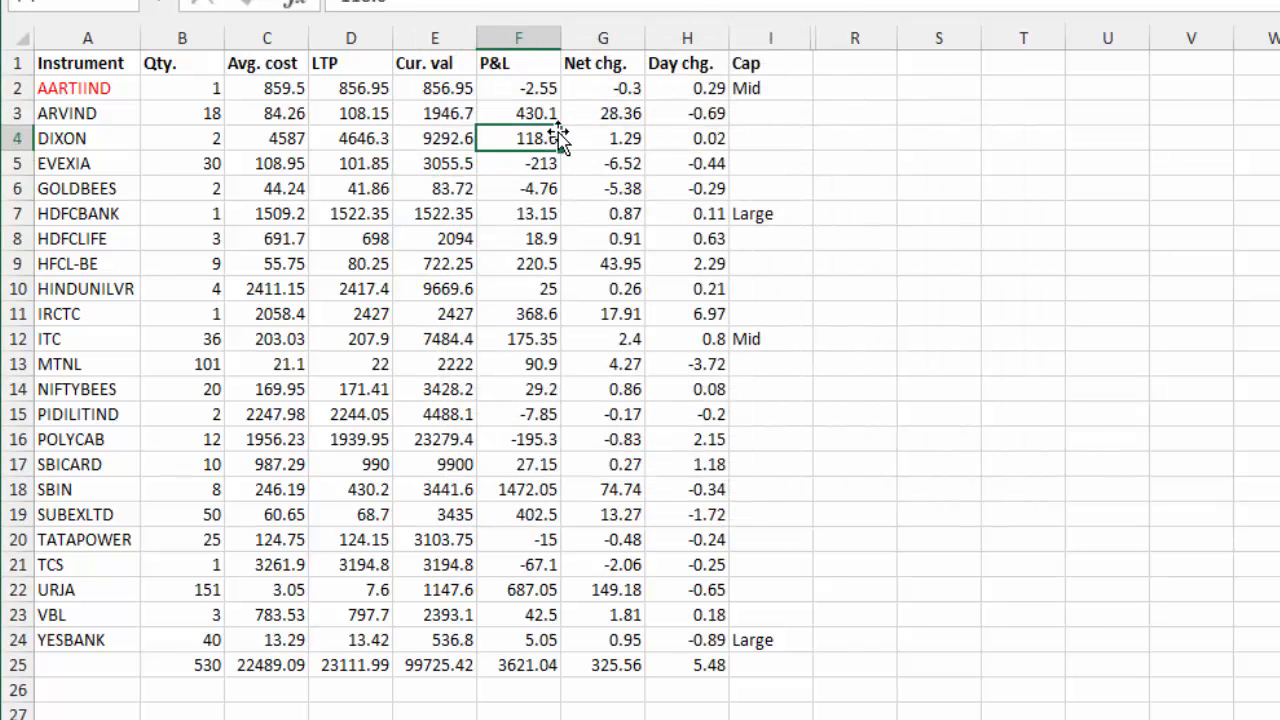
pyautogui.hotkey('ctrl', 'f')
pyautogui.click(692, 120)
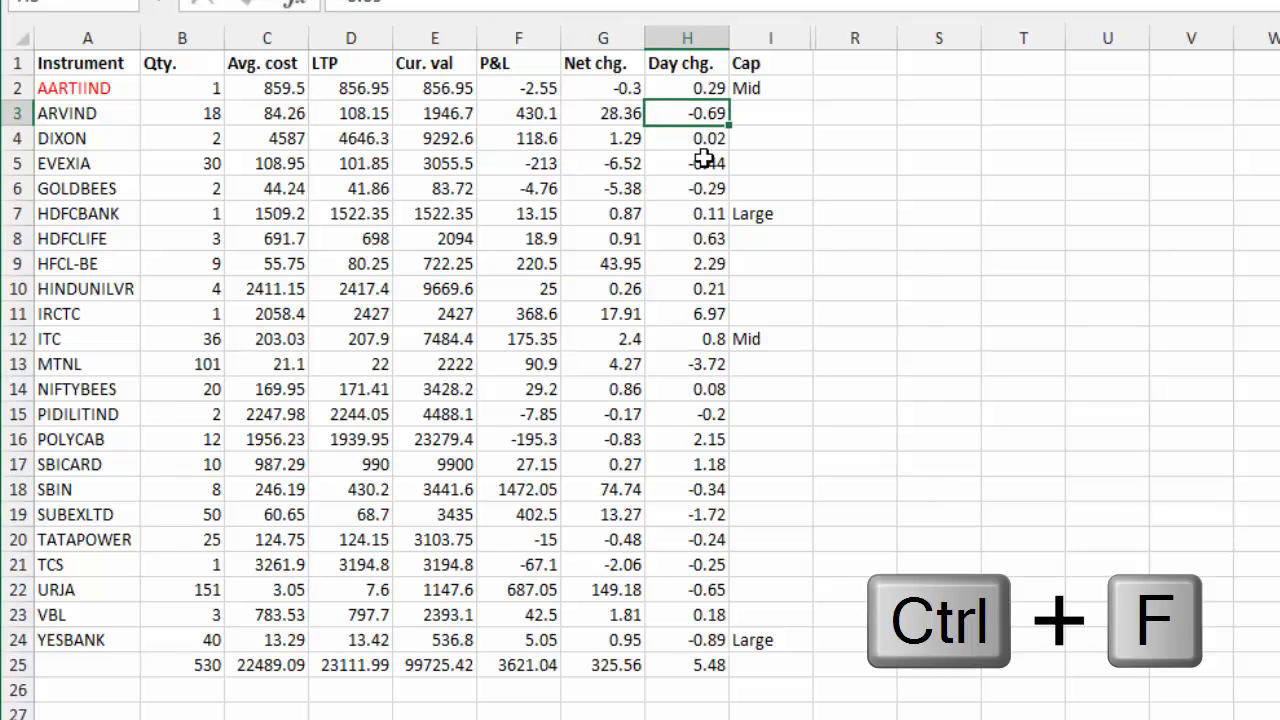
# Find all cells containing 10 on the holdings sheet and go to the match in C5.
pyautogui.hotkey('ctrl', 'f')
pyautogui.moveTo(648, 250); pyautogui.dragTo(771, 277)
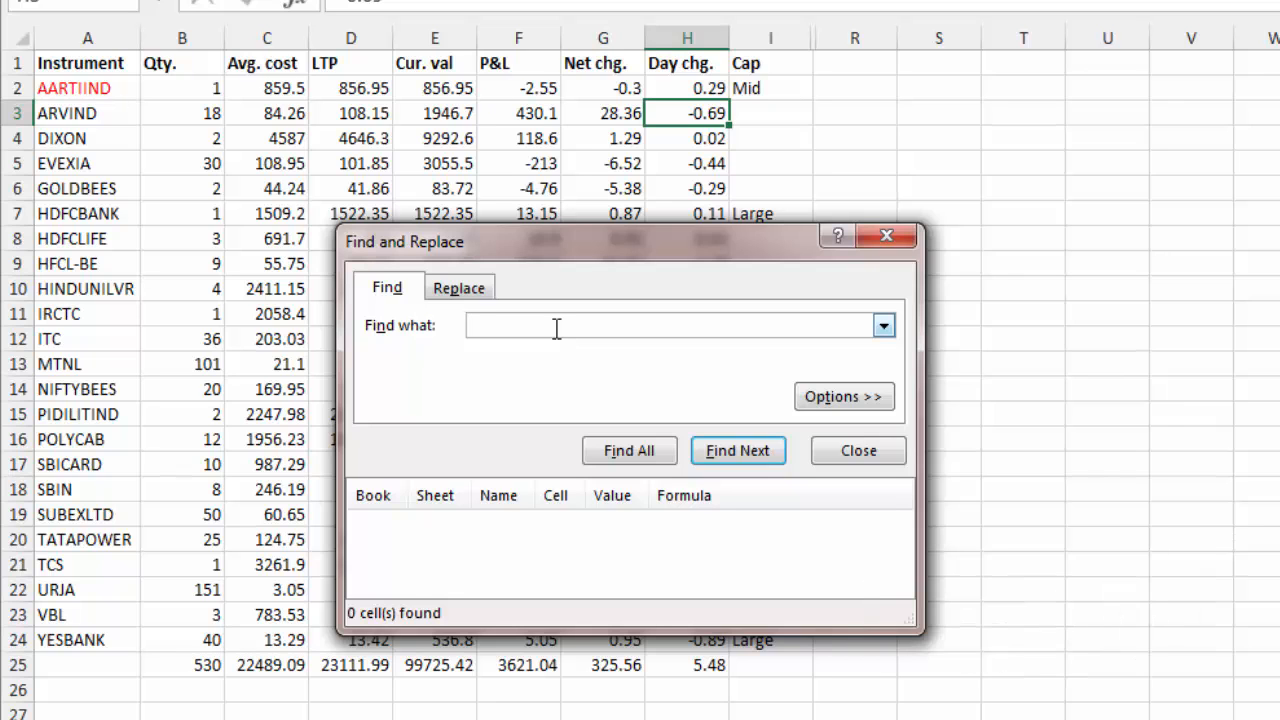
pyautogui.write('10')
pyautogui.moveTo(571, 257); pyautogui.dragTo(800, 145)
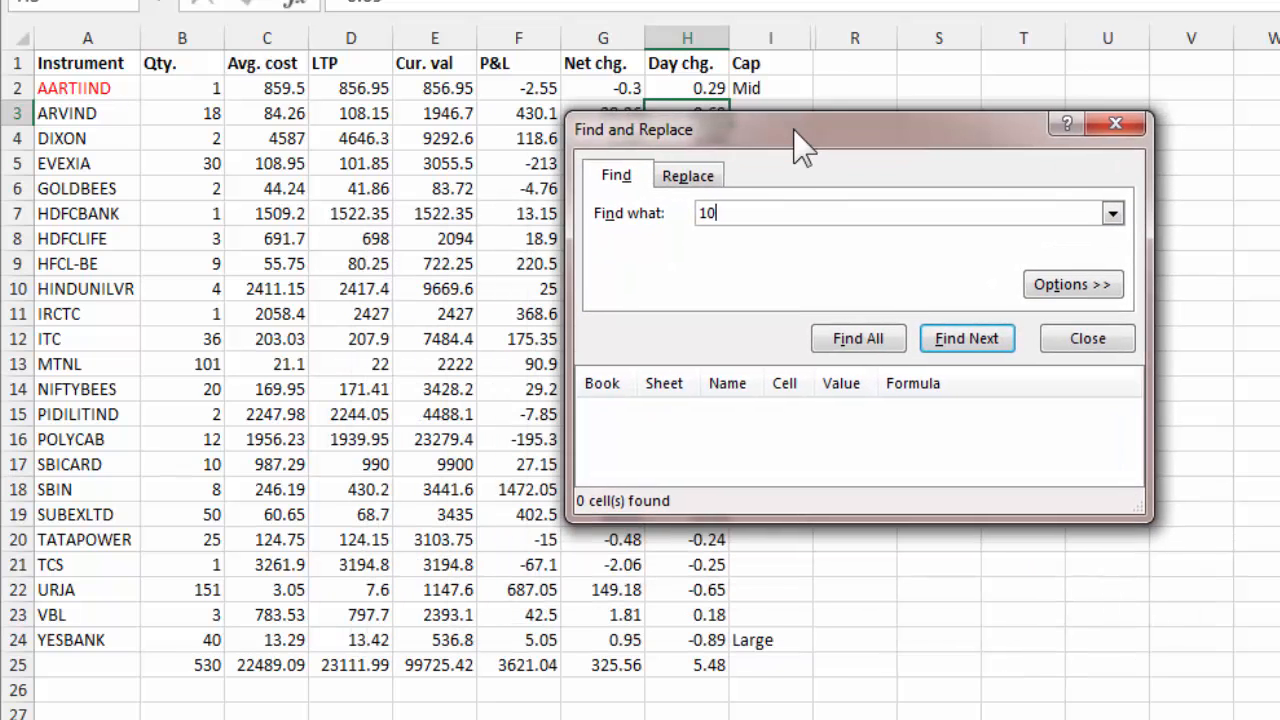
pyautogui.click(858, 338)
pyautogui.click(655, 438)
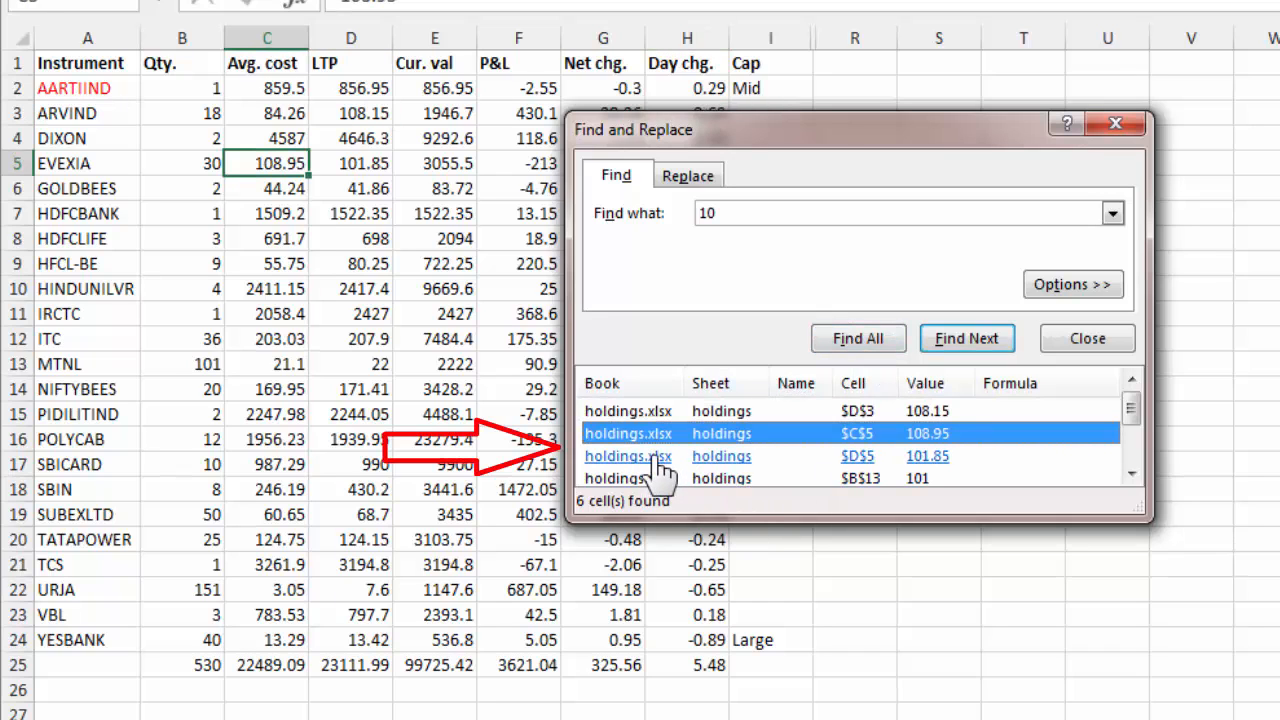
# Select all the cells matching 10 together and close the search dialog.
pyautogui.hotkey('ctrl', 'a')
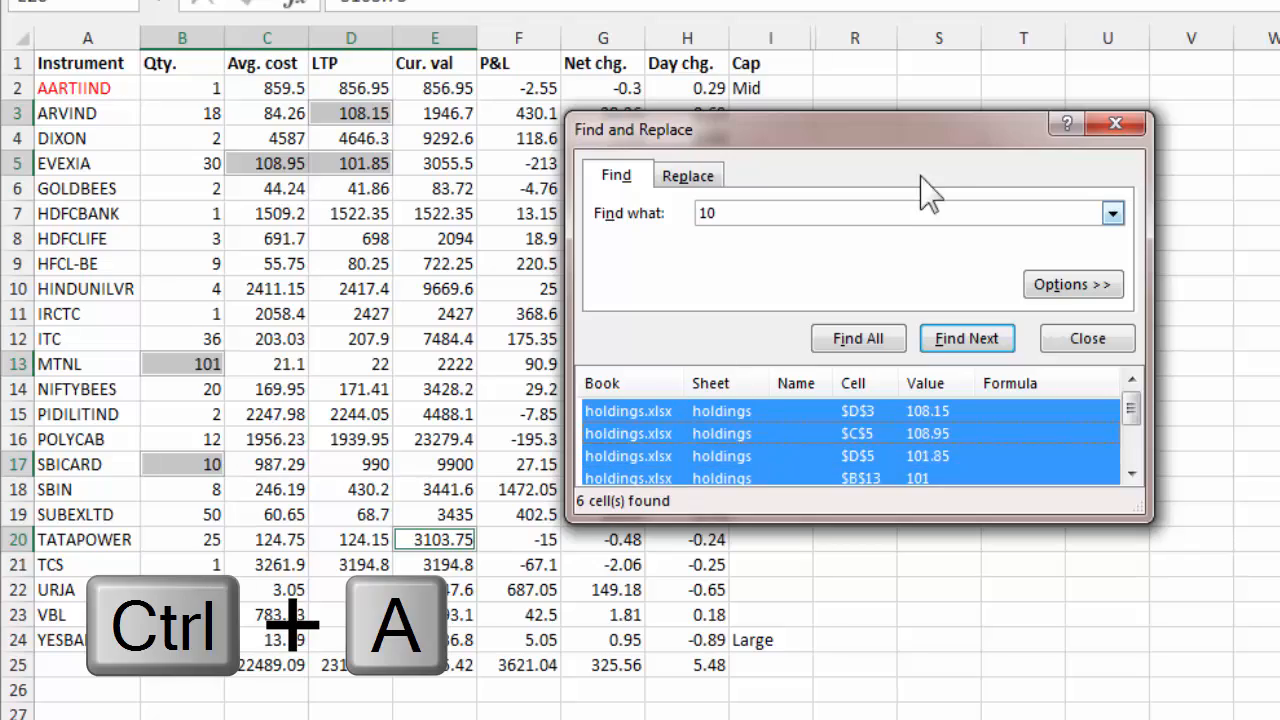
pyautogui.moveTo(916, 142); pyautogui.dragTo(1124, 129)
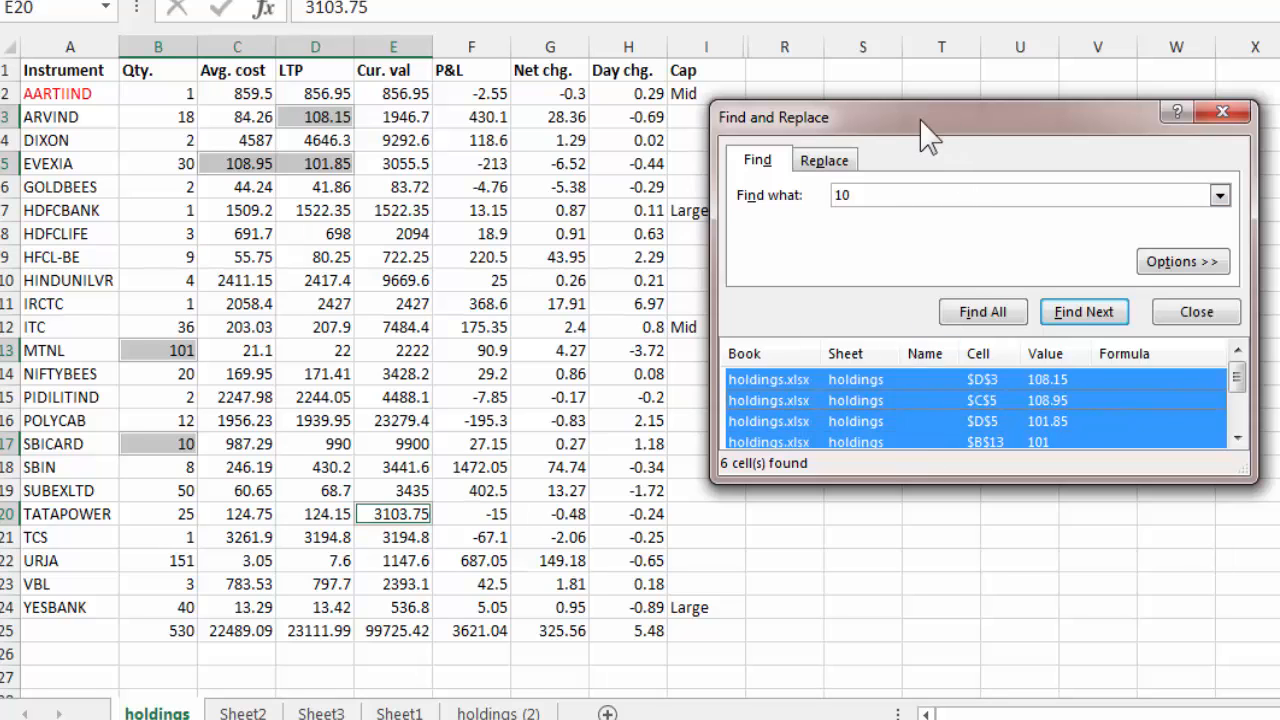
pyautogui.moveTo(928, 138); pyautogui.dragTo(666, 186)
pyautogui.click(955, 178)
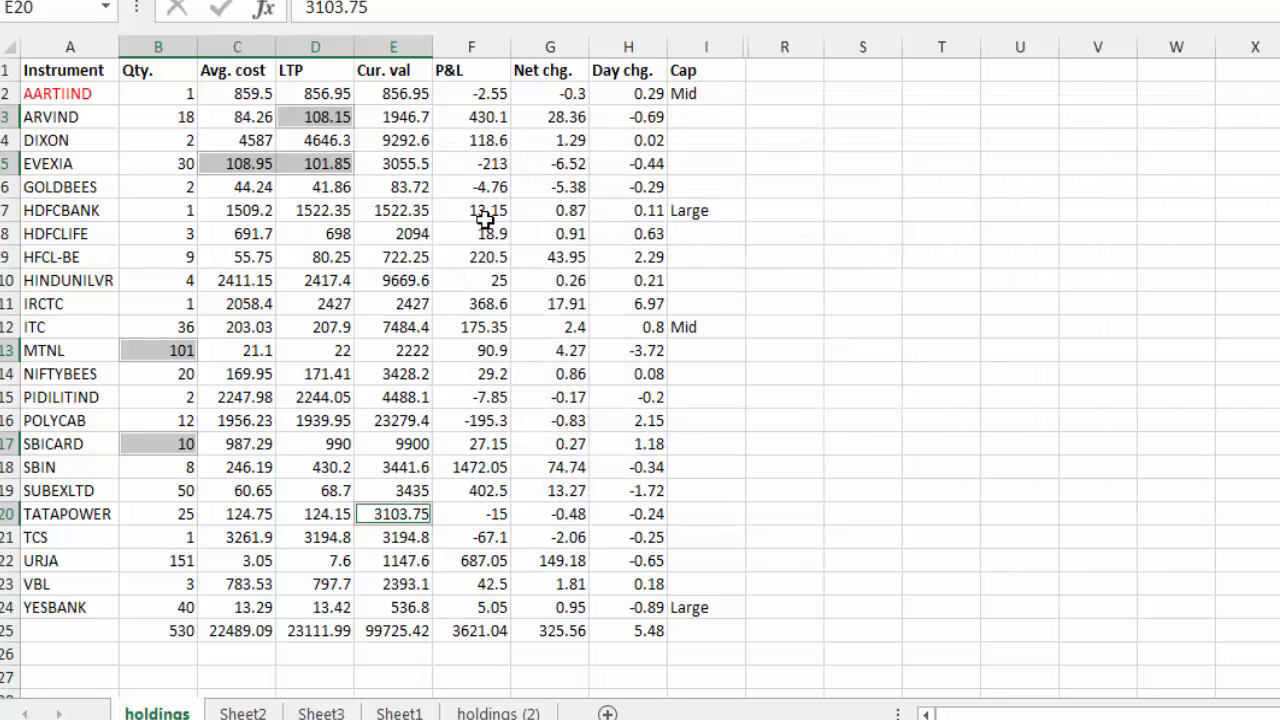
# Clear the multi-cell selection by making the LTP value of HDFCBANK in D7 the active cell.
pyautogui.click(485, 218)
pyautogui.press('Left')
pyautogui.press('Left')
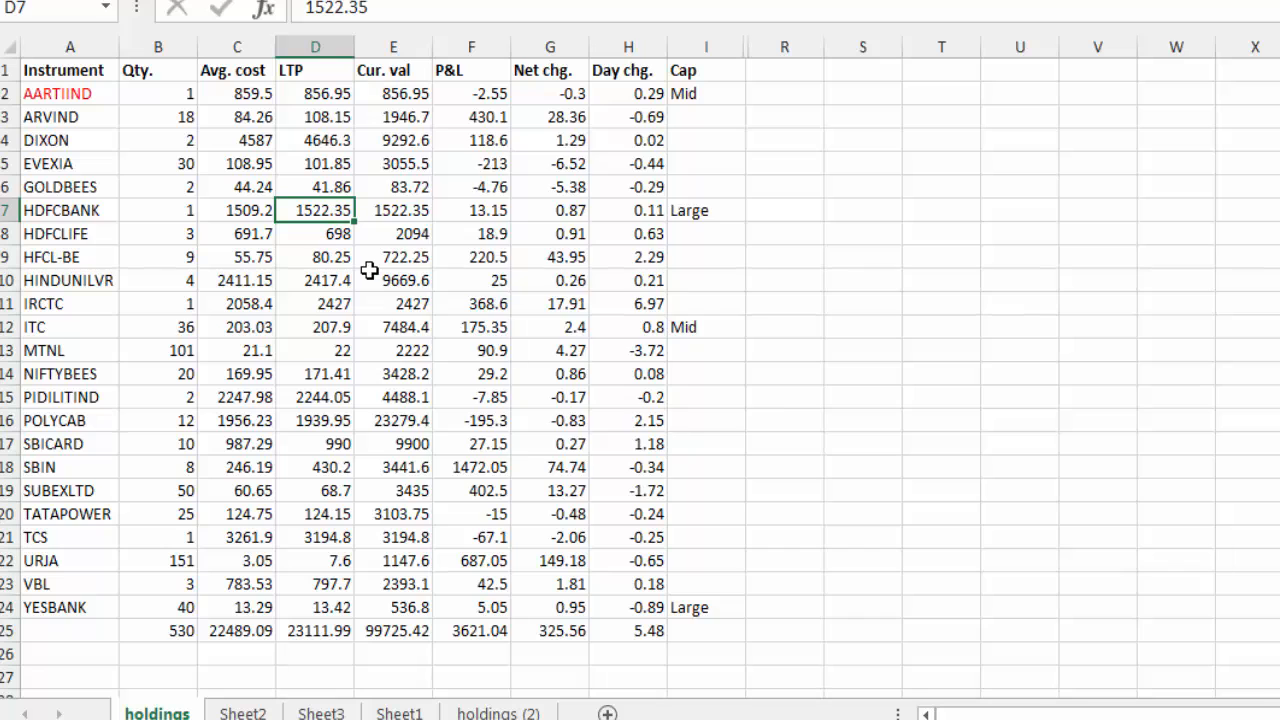
pyautogui.hotkey('ctrl', 'g')
pyautogui.press('Escape')
# Find all cells containing "ind" and select every match together.
pyautogui.hotkey('ctrl', 'f')
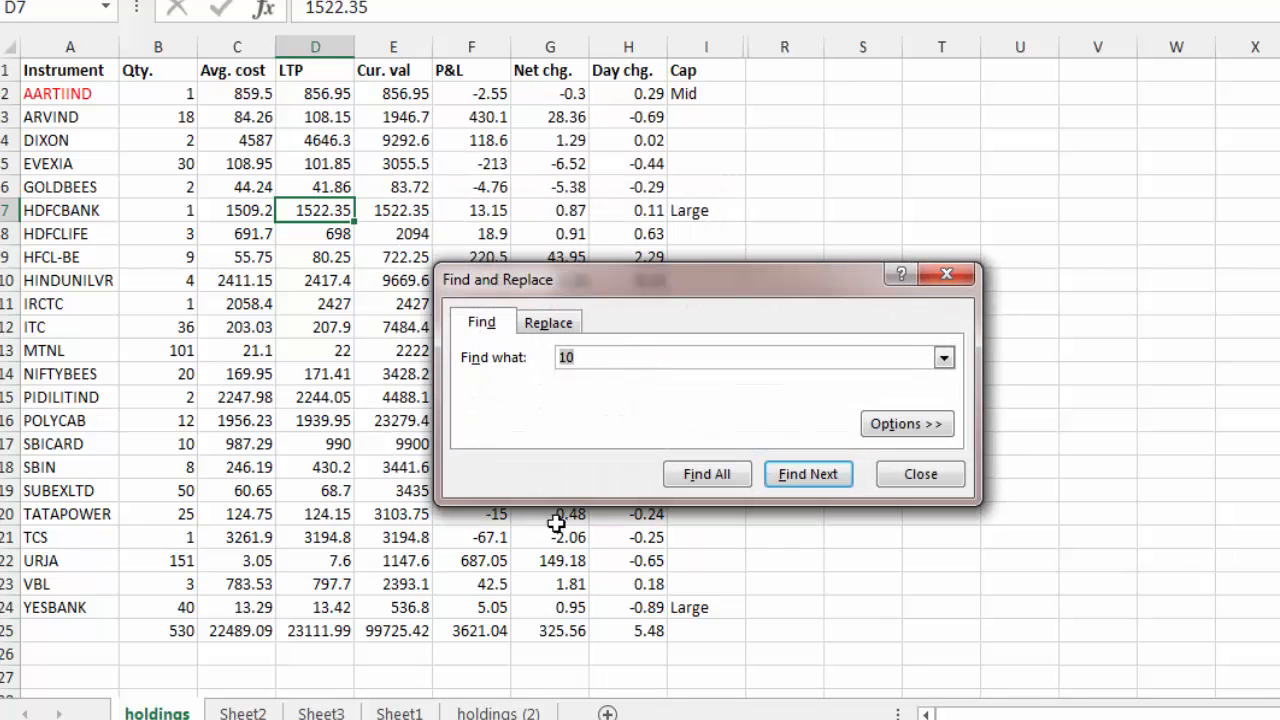
pyautogui.write('gol')
pyautogui.click(718, 478)
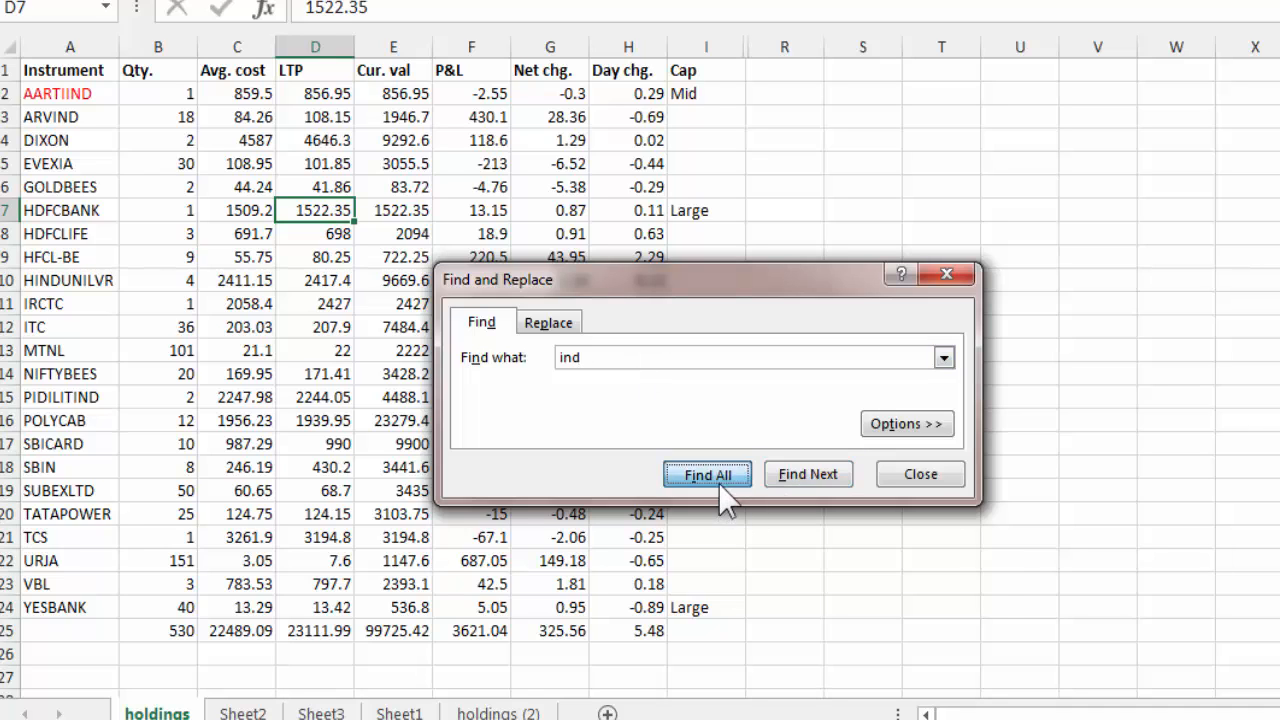
pyautogui.click(585, 563)
pyautogui.hotkey('ctrl', 'a')
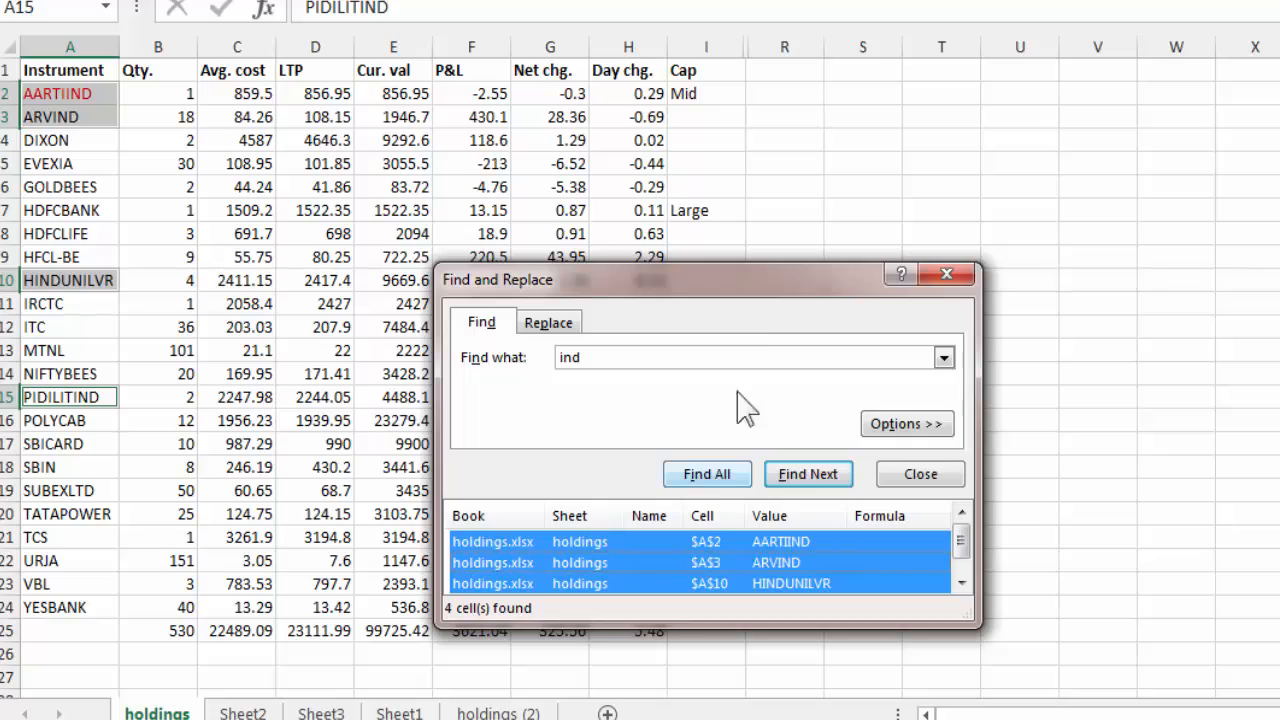
# Close the search dialog and try to apply the red font colour to the selected instrument names.
pyautogui.moveTo(780, 290); pyautogui.dragTo(943, 120)
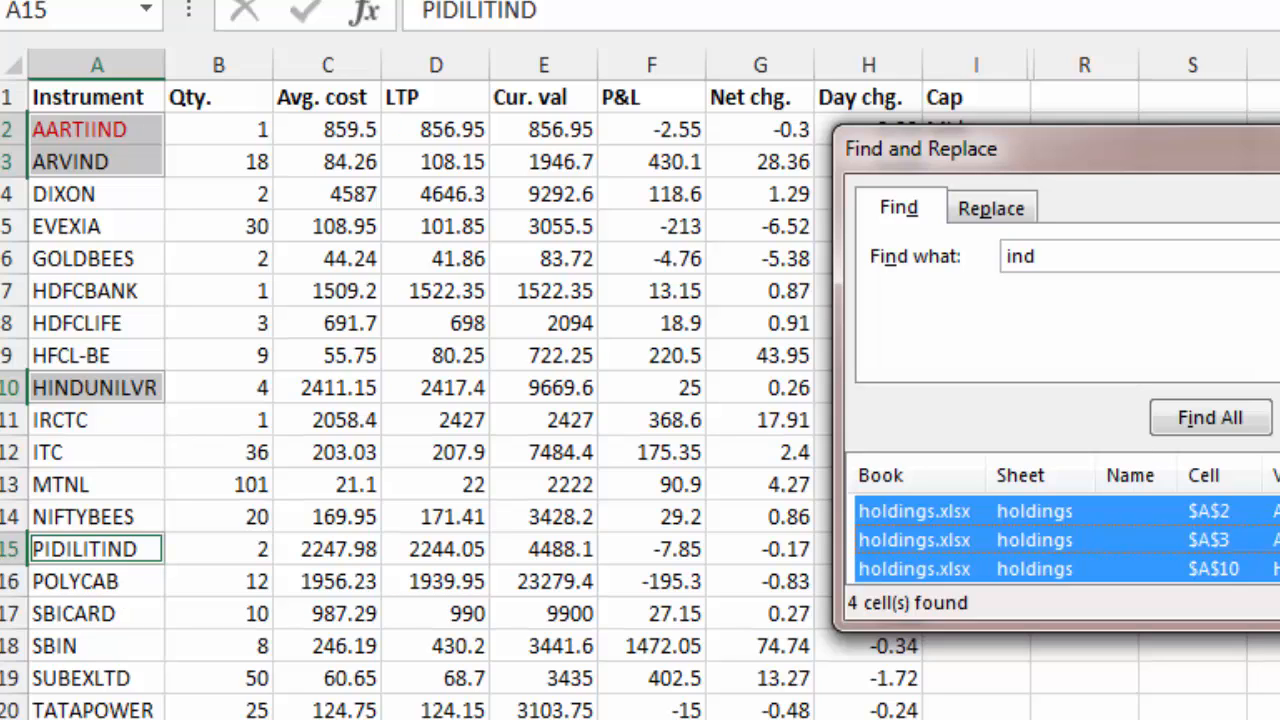
pyautogui.press('Escape')
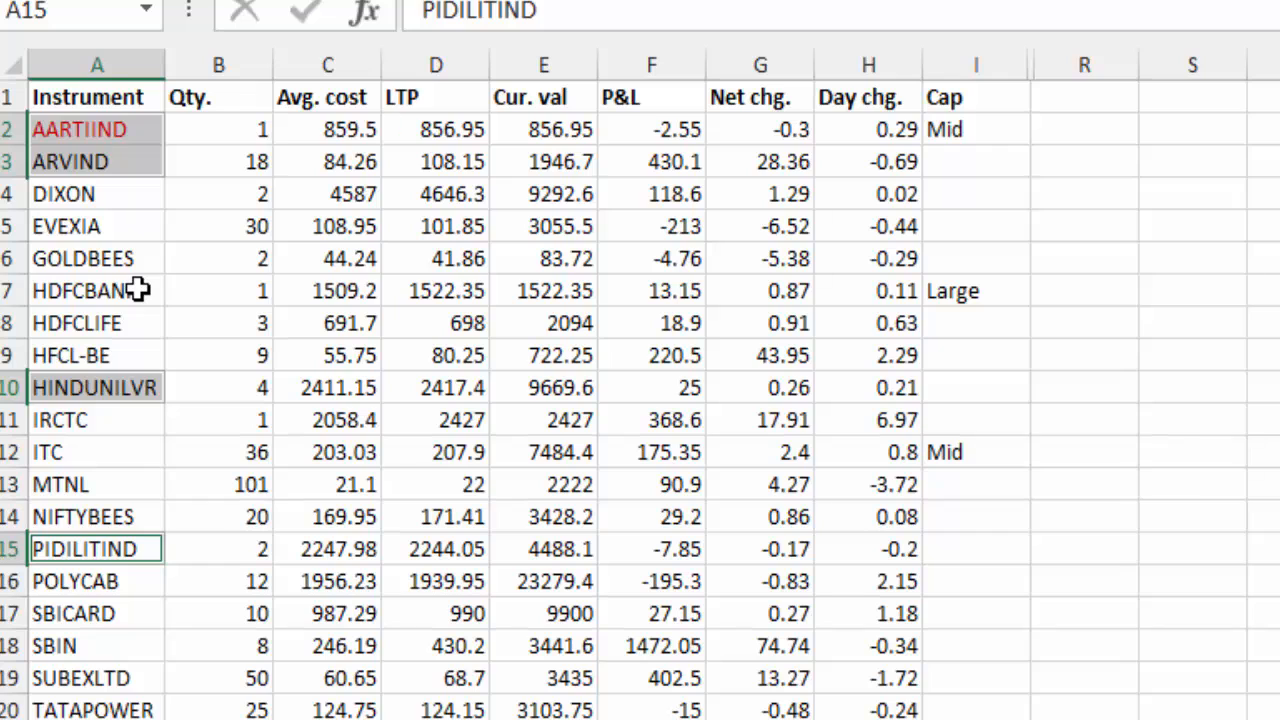
pyautogui.click(140, 1)
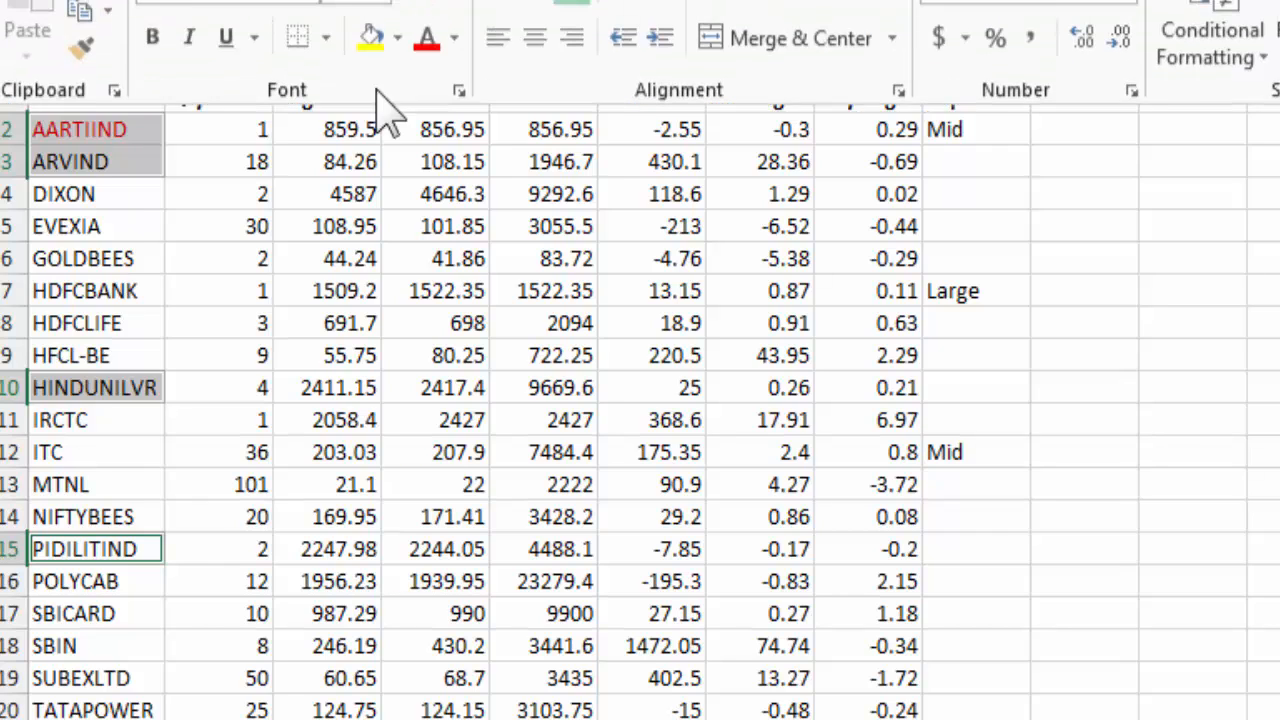
pyautogui.click(427, 50)
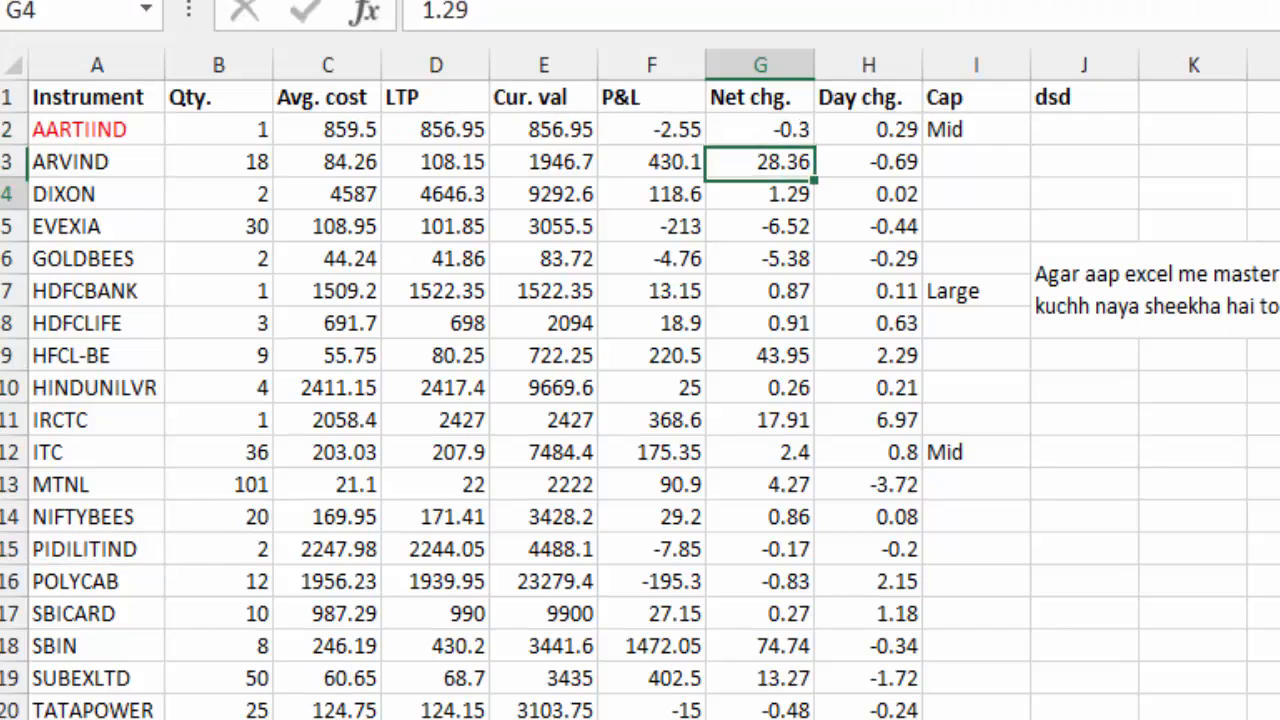
# Move the active cell from G3 to the merged text cell at J6 and open its text for editing.
pyautogui.press('Down')
pyautogui.press('Down')
pyautogui.press('Down')
pyautogui.press('Down')
pyautogui.press('Right')
pyautogui.press('Right')
pyautogui.press('Right')
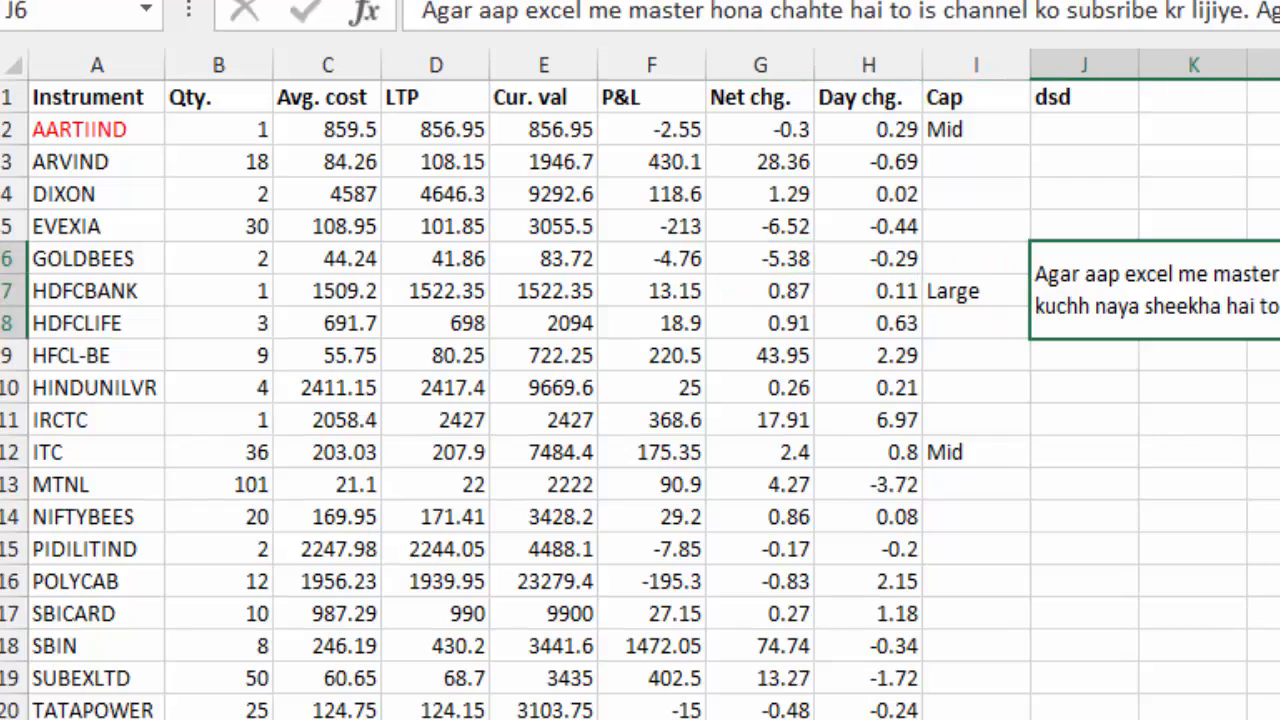
pyautogui.press('F2')
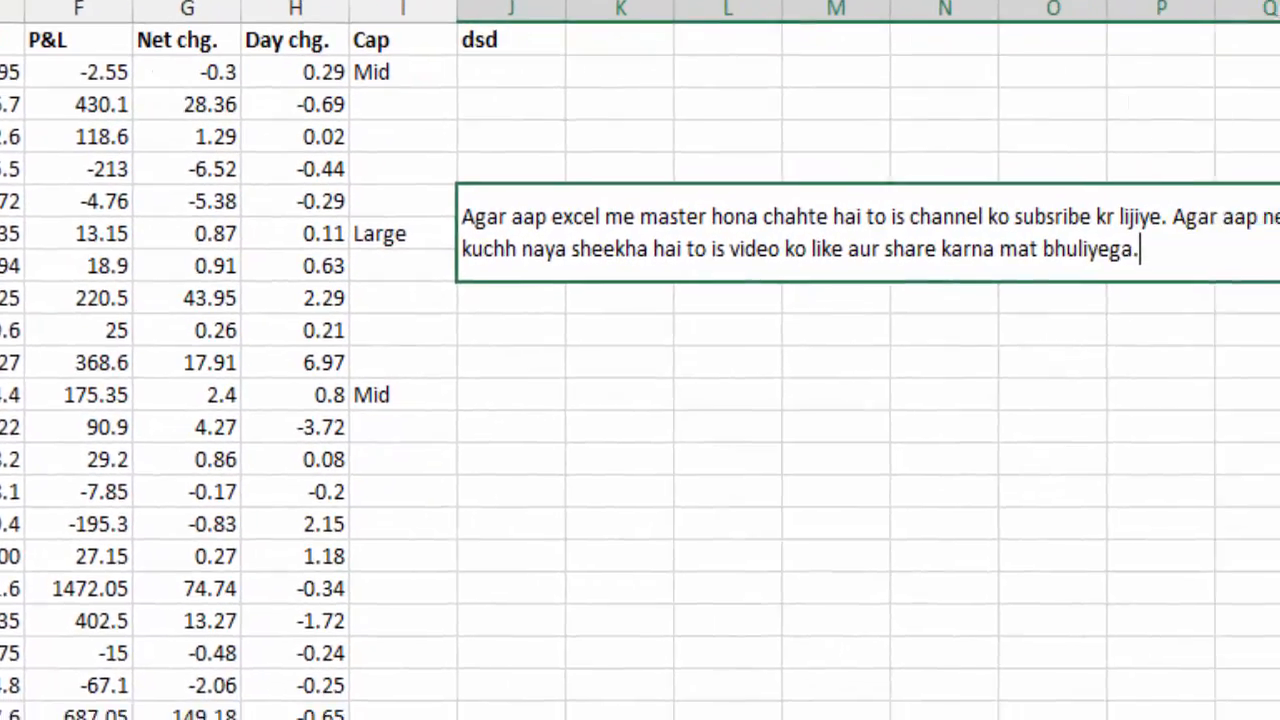
# Extend the text selection inside the merged cell from the end of the message back to its first character.
pyautogui.hotkey('shift', 'Up')
pyautogui.hotkey('shift', 'Left')
pyautogui.hotkey('shift', 'Left')
pyautogui.hotkey('shift', 'Left')
pyautogui.hotkey('shift', 'Left')
pyautogui.hotkey('shift', 'Left')
pyautogui.hotkey('shift', 'Left')
pyautogui.hotkey('shift', 'Left')
pyautogui.hotkey('shift', 'Left')
pyautogui.hotkey('shift', 'Left')
pyautogui.hotkey('shift', 'Left')
pyautogui.hotkey('shift', 'Left')
pyautogui.hotkey('shift', 'Left')
pyautogui.hotkey('shift', 'Left')
pyautogui.hotkey('shift', 'Left')
pyautogui.hotkey('shift', 'Left')
pyautogui.hotkey('shift', 'Left')
pyautogui.hotkey('shift', 'Left')
pyautogui.hotkey('shift', 'Left')
pyautogui.hotkey('shift', 'Left')
pyautogui.hotkey('shift', 'Left')
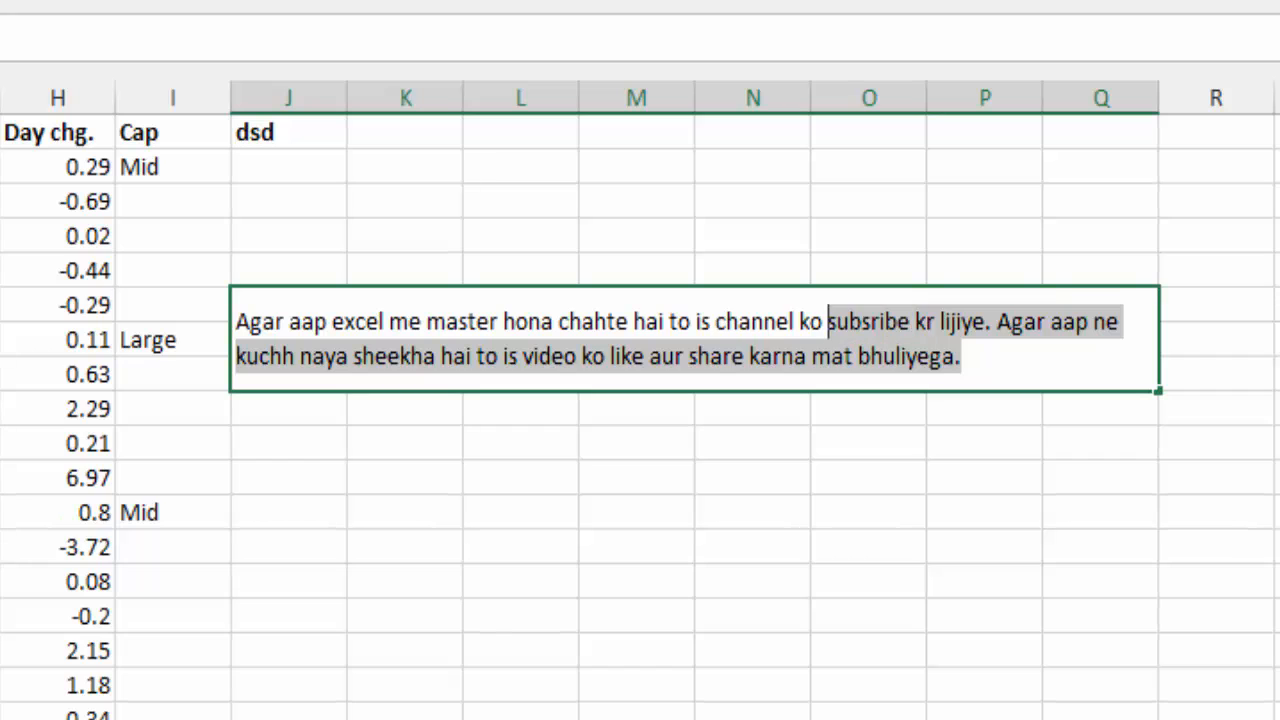
pyautogui.hotkey('shift', 'Left')
pyautogui.hotkey('shift', 'Left')
pyautogui.hotkey('shift', 'Left')
pyautogui.hotkey('shift', 'Left')
pyautogui.hotkey('shift', 'Left')
pyautogui.hotkey('shift', 'Left')
pyautogui.hotkey('shift', 'Left')
pyautogui.hotkey('shift', 'Left')
pyautogui.hotkey('shift', 'Left')
pyautogui.hotkey('shift', 'Left')
pyautogui.hotkey('shift', 'Left')
pyautogui.hotkey('shift', 'Left')
pyautogui.hotkey('shift', 'Left')
pyautogui.hotkey('shift', 'Left')
pyautogui.hotkey('shift', 'Left')
pyautogui.hotkey('shift', 'Left')
pyautogui.hotkey('shift', 'Left')
pyautogui.hotkey('shift', 'Left')
pyautogui.hotkey('shift', 'Left')
pyautogui.hotkey('shift', 'Left')
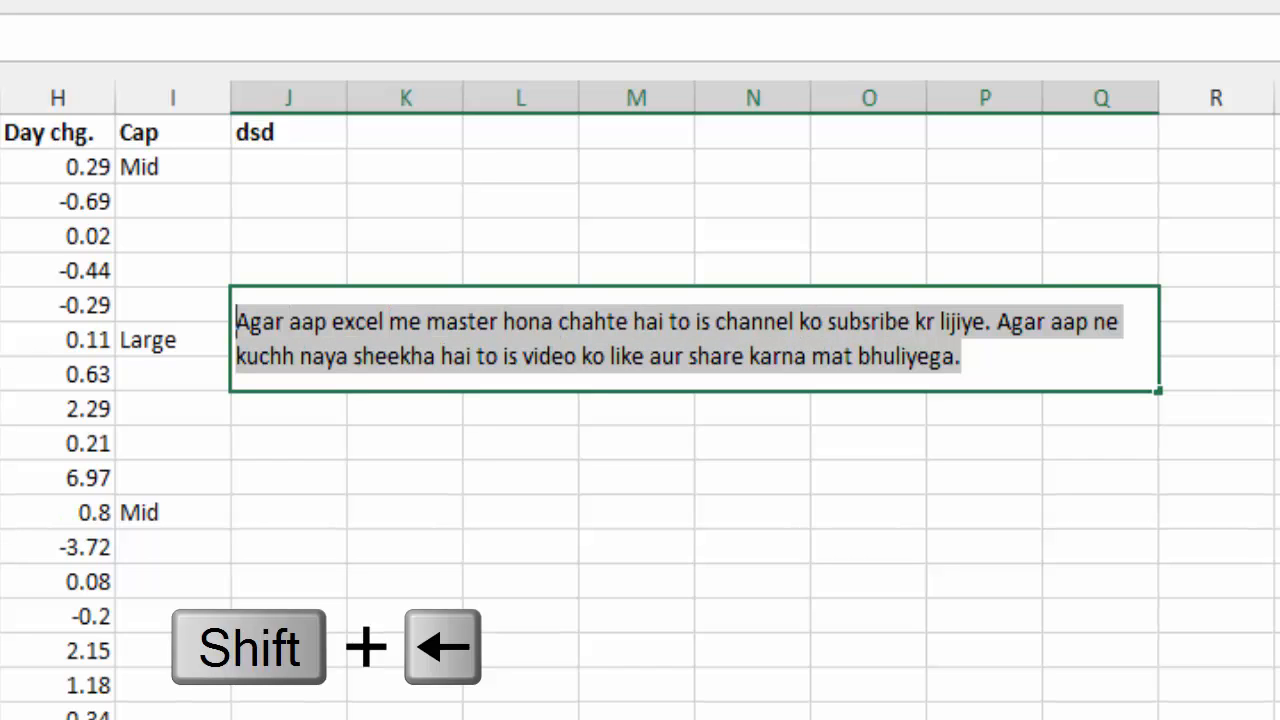
# Return the caret to the start of the message and extend the text selection forward, by character and by line.
pyautogui.press('Left')
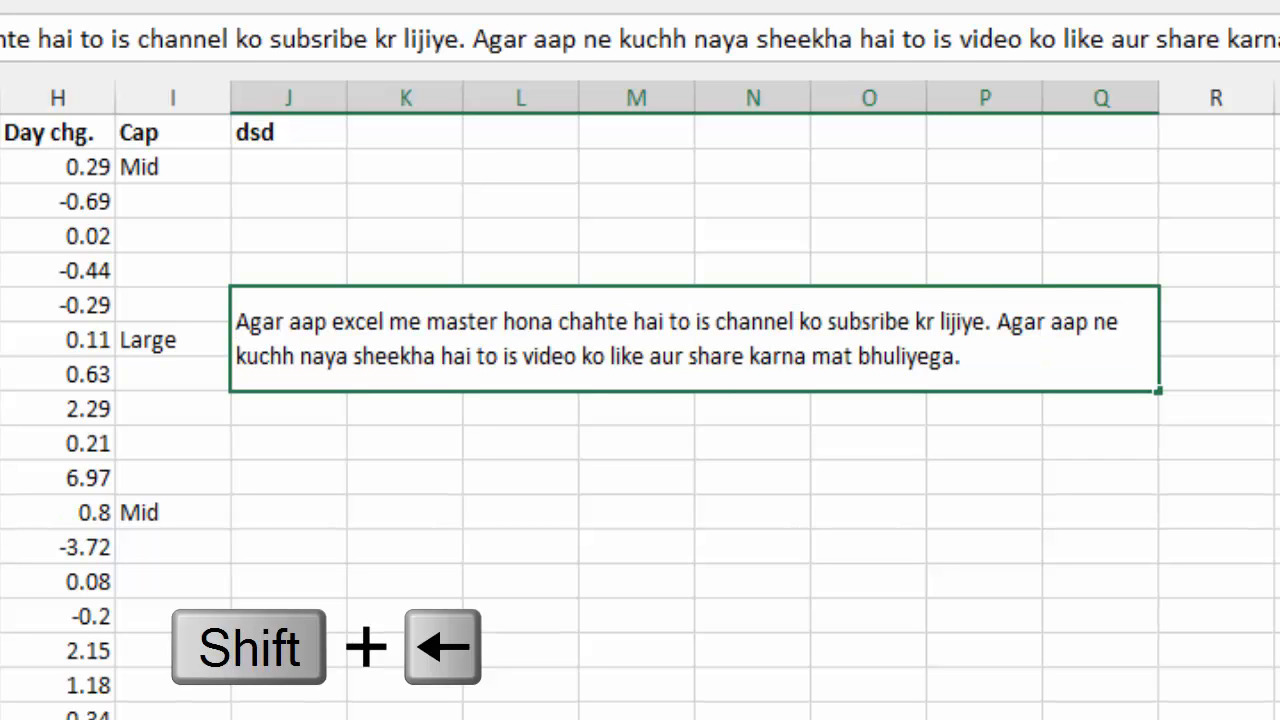
pyautogui.hotkey('shift', 'Right')
pyautogui.hotkey('shift', 'Right')
pyautogui.hotkey('shift', 'Right')
pyautogui.hotkey('shift', 'Right')
pyautogui.hotkey('shift', 'Right')
pyautogui.hotkey('shift', 'Right')
pyautogui.hotkey('shift', 'Right')
pyautogui.hotkey('shift', 'Right')
pyautogui.hotkey('shift', 'Right')
pyautogui.hotkey('shift', 'Right')
pyautogui.hotkey('shift', 'Right')
pyautogui.hotkey('shift', 'Right')
pyautogui.hotkey('shift', 'Right')
pyautogui.hotkey('shift', 'Right')
pyautogui.hotkey('shift', 'Right')
pyautogui.hotkey('shift', 'Right')
pyautogui.hotkey('shift', 'Right')
pyautogui.hotkey('shift', 'Right')
pyautogui.hotkey('shift', 'Down')
# Select the first line of the message from its start, and extend the selection to the end of the text.
pyautogui.press('Up')
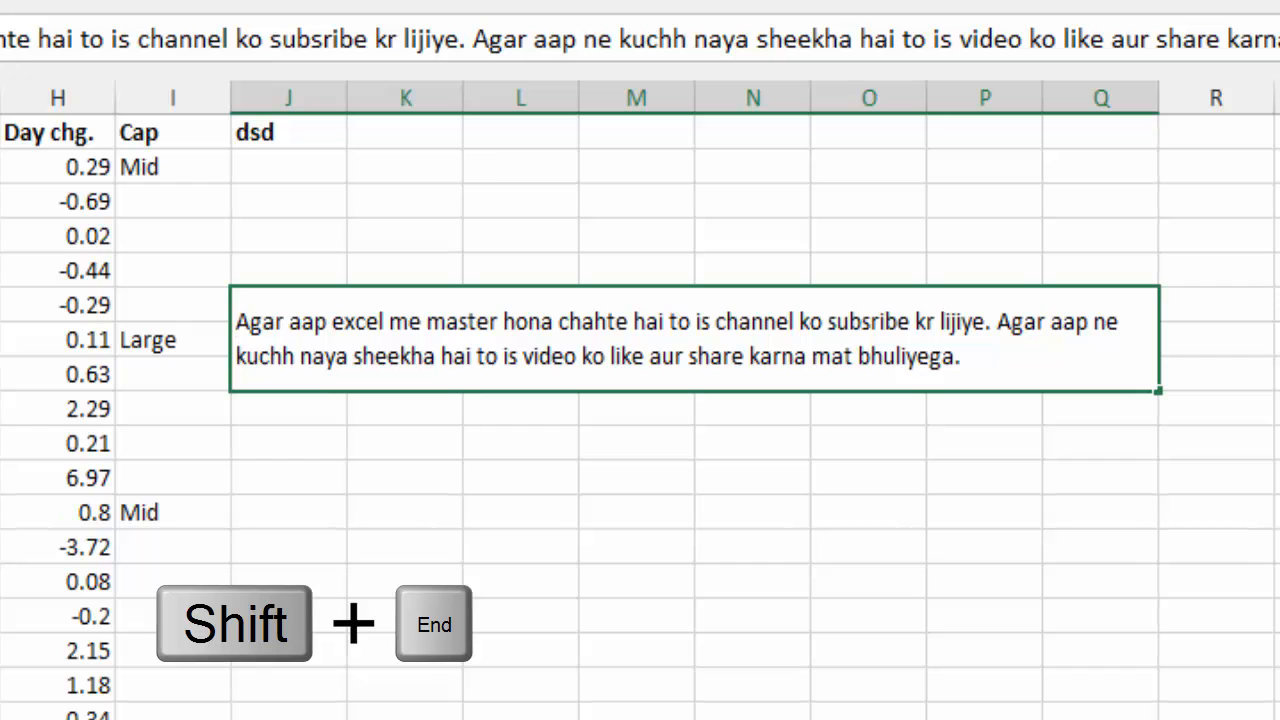
pyautogui.hotkey('shift', 'End')
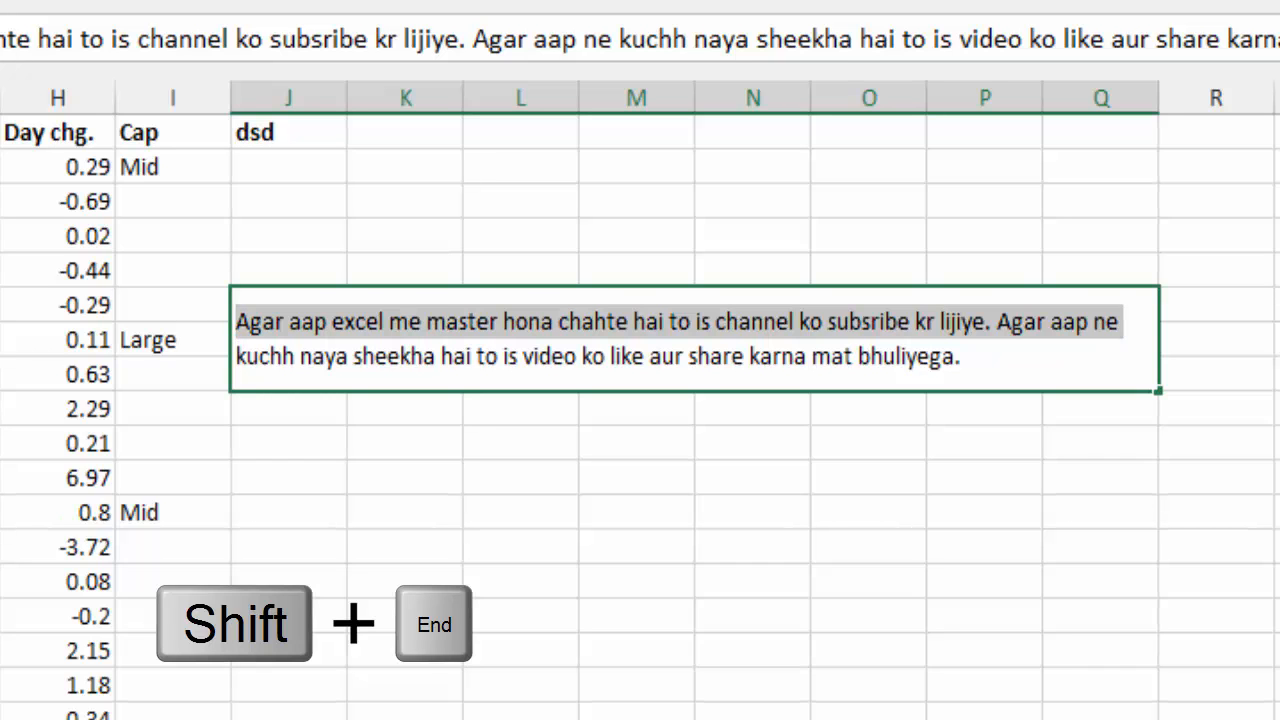
pyautogui.hotkey('ctrl', 'shift', 'End')
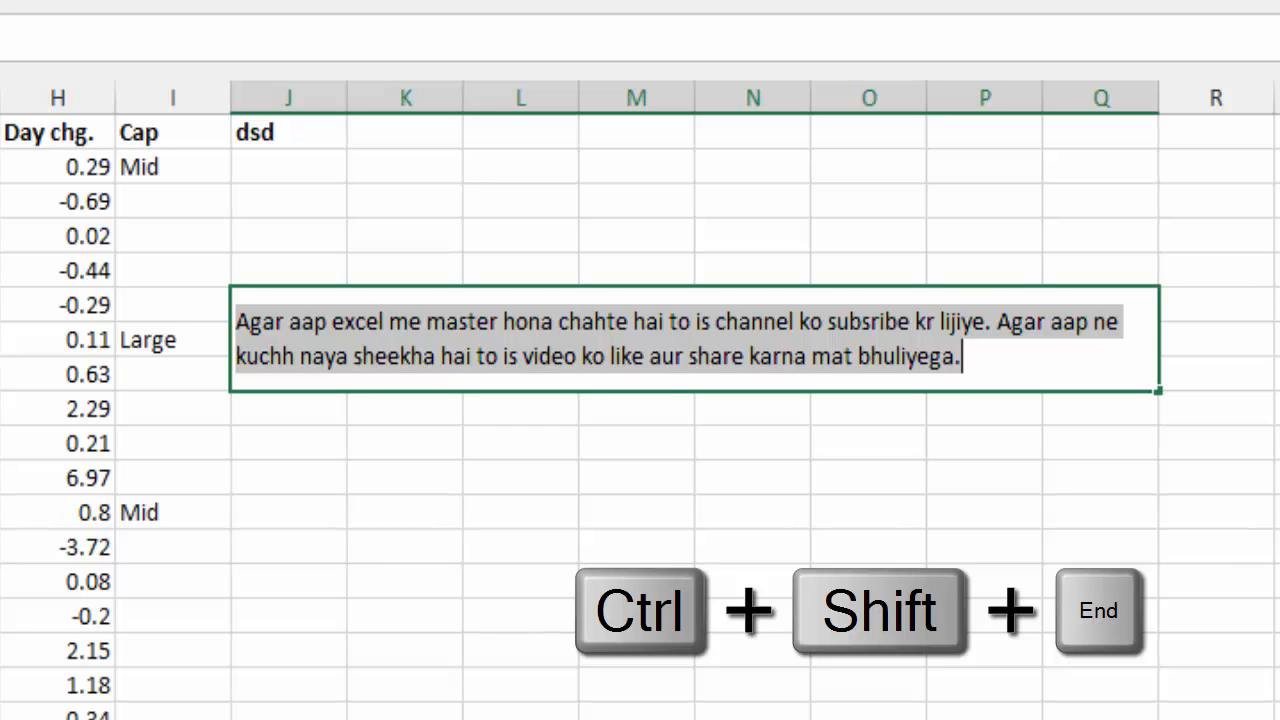
# Place the caret before the word "master" and extend the text selection downward line by line.
pyautogui.press('Up')
pyautogui.hotkey('ctrl', 'Left')
pyautogui.hotkey('ctrl', 'Left')
pyautogui.hotkey('ctrl', 'Left')
pyautogui.hotkey('ctrl', 'Left')
pyautogui.hotkey('ctrl', 'Left')
pyautogui.hotkey('ctrl', 'Left')
pyautogui.hotkey('ctrl', 'Left')
pyautogui.hotkey('ctrl', 'Left')
pyautogui.hotkey('ctrl', 'Left')
pyautogui.hotkey('ctrl', 'Left')
pyautogui.hotkey('ctrl', 'Left')
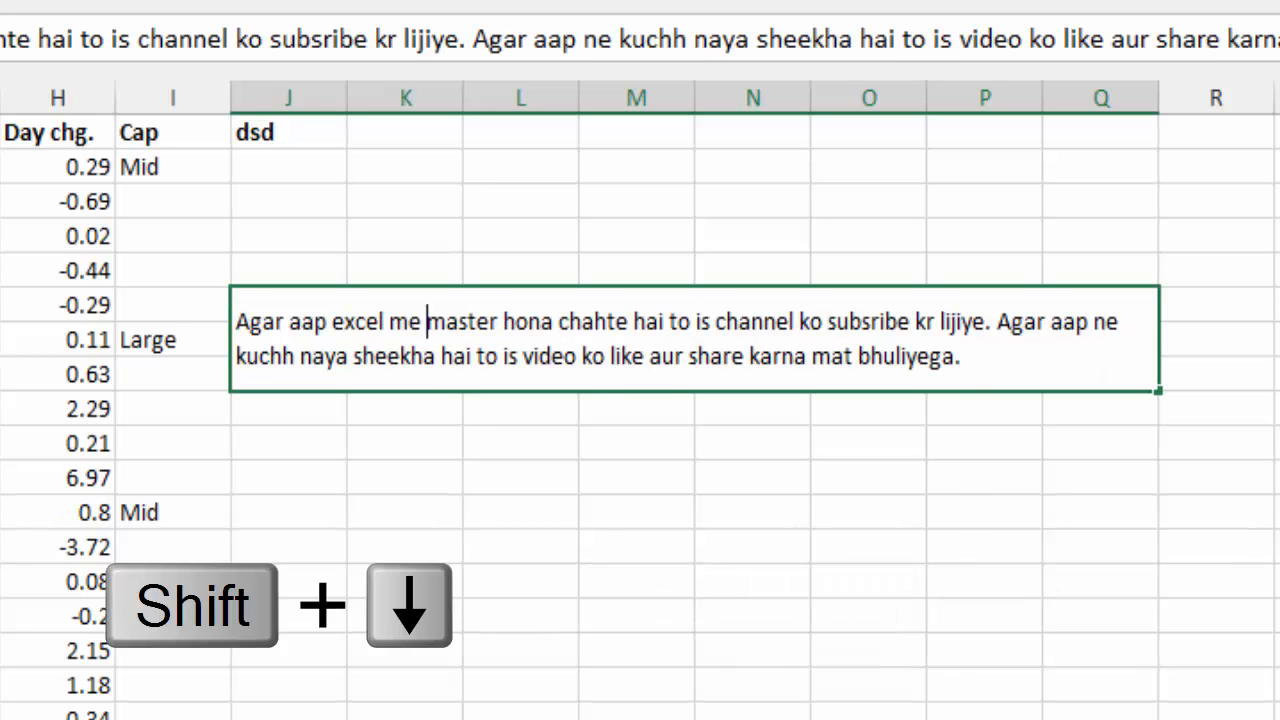
pyautogui.hotkey('shift', 'Down')
pyautogui.hotkey('shift', 'Down')
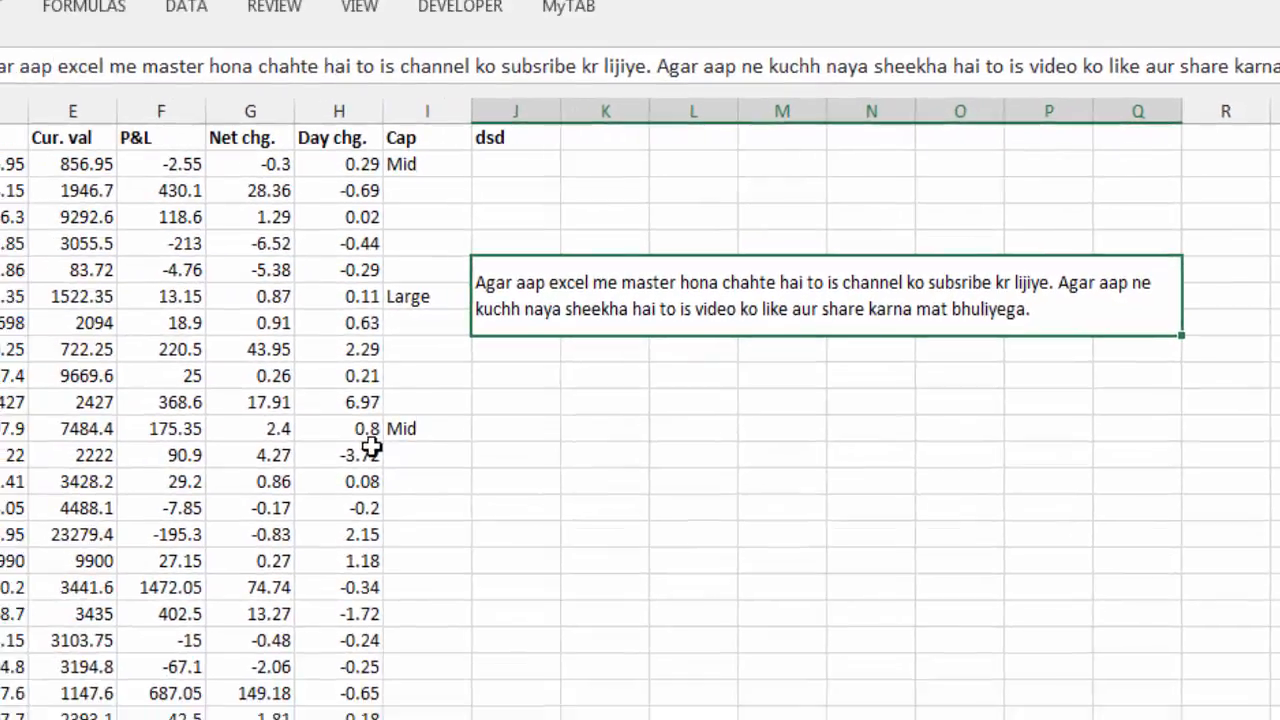
# Finish editing the merged cell and move the active cell to the Cap value in I7.
pyautogui.press('Return')
pyautogui.press('Left')
pyautogui.press('Up')
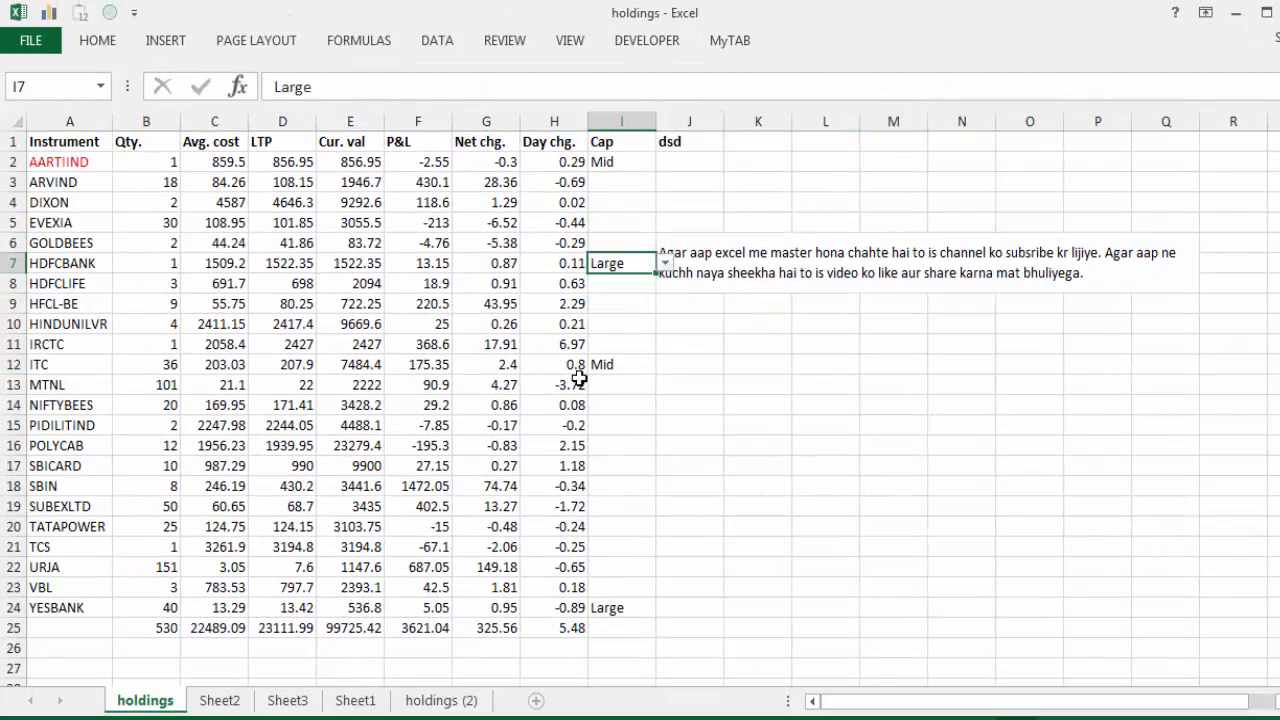
pyautogui.press('Right')
pyautogui.press('Left')
pyautogui.press('Left')
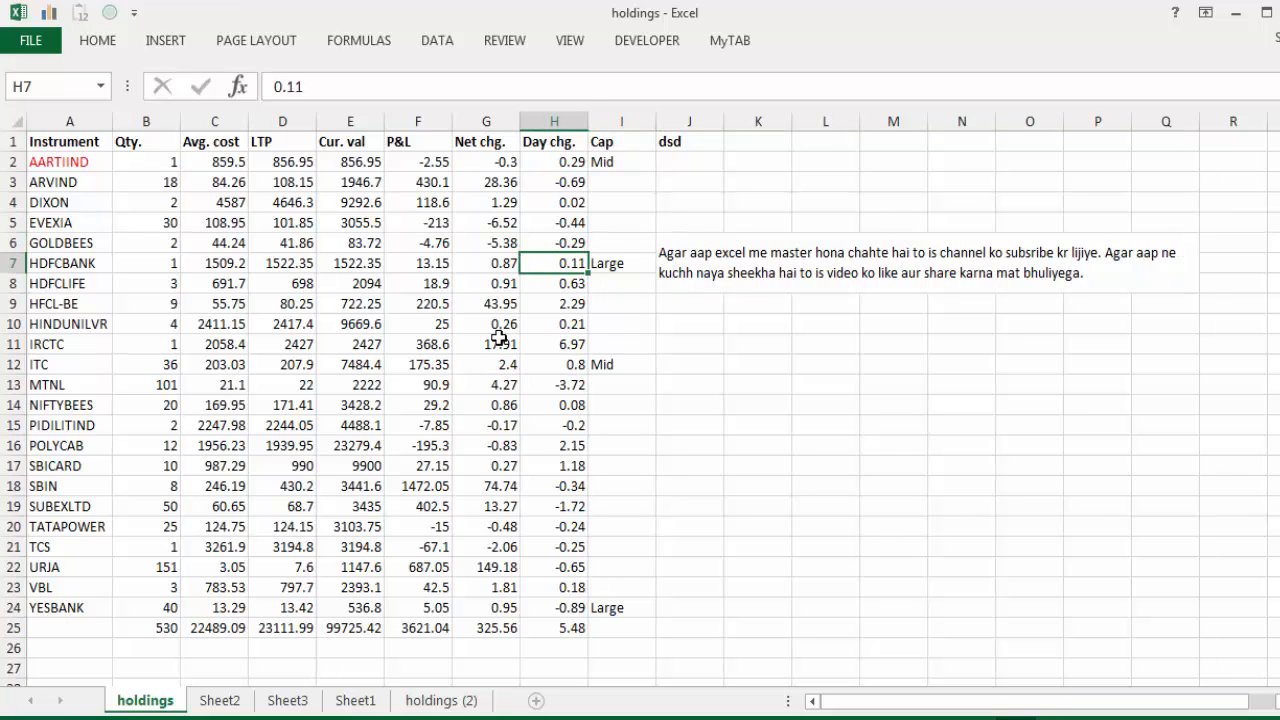
# Look through the workbook's other worksheets and open the holdings (2) sheet.
pyautogui.click(220, 700)
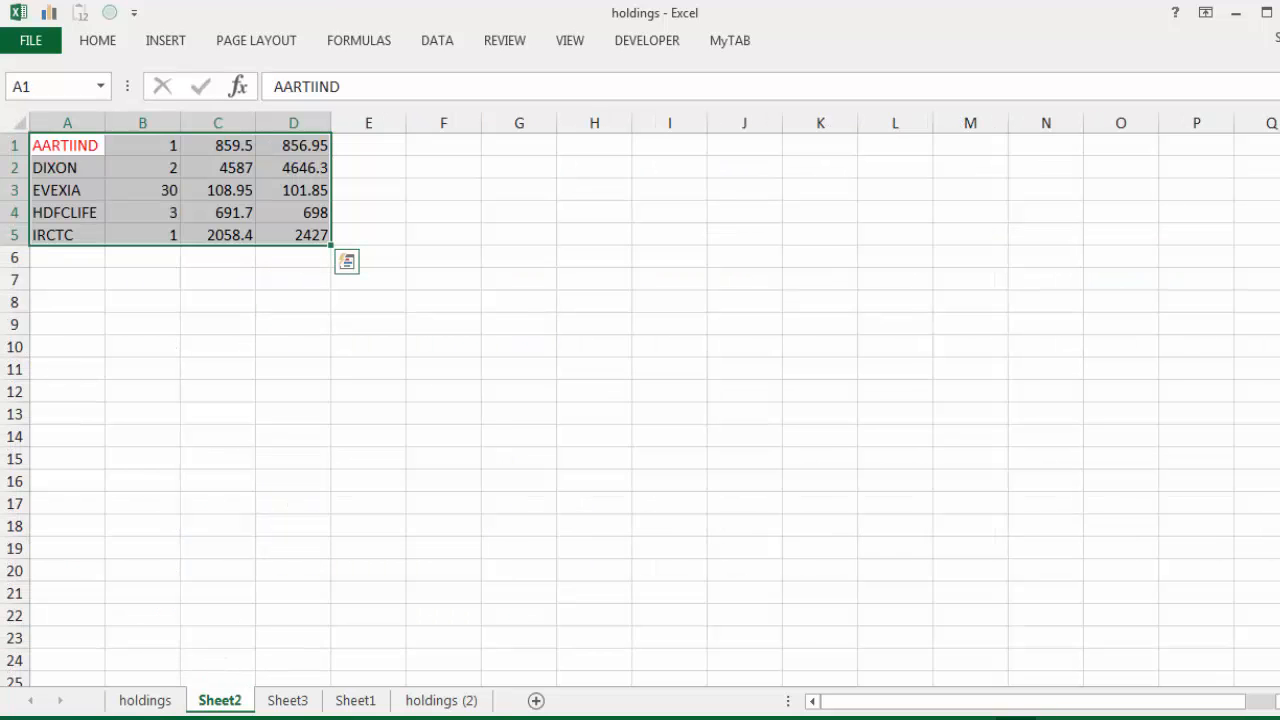
pyautogui.click(287, 700)
pyautogui.click(355, 700)
pyautogui.click(441, 700)
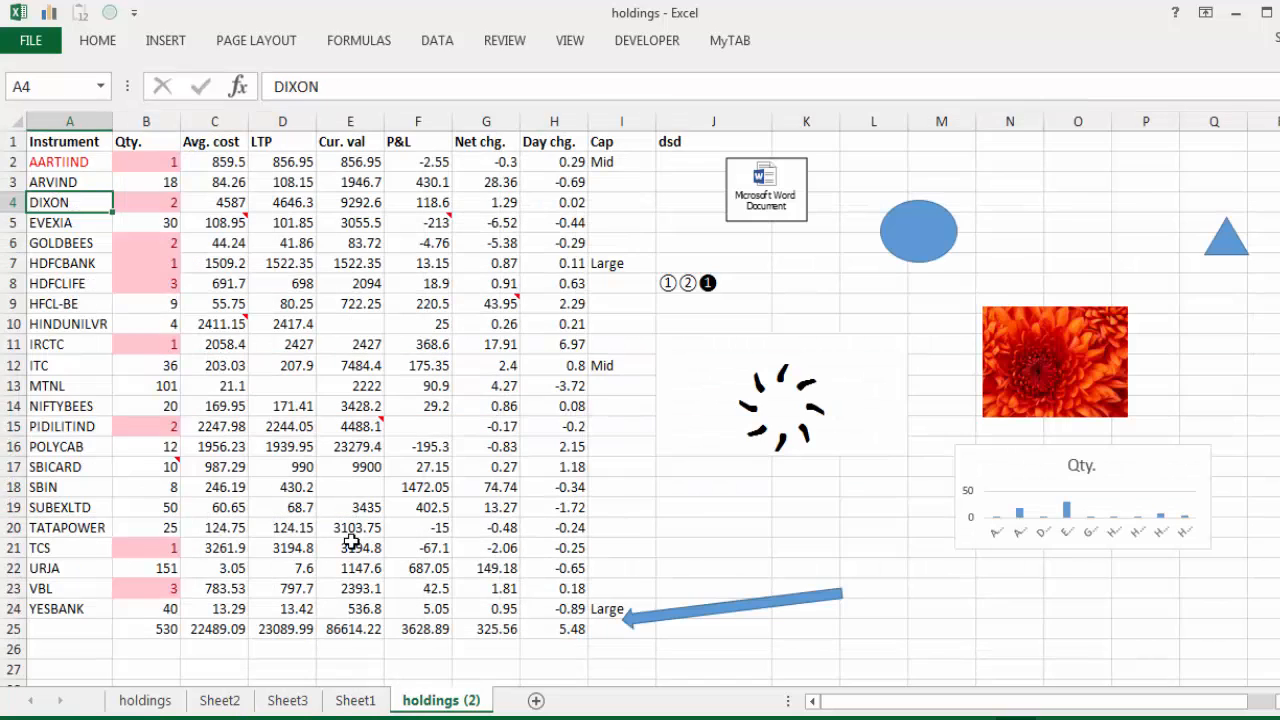
# Select the holdings table from the Instrument header in A1 through I25, extending across the columns and down the rows.
pyautogui.click(295, 277)
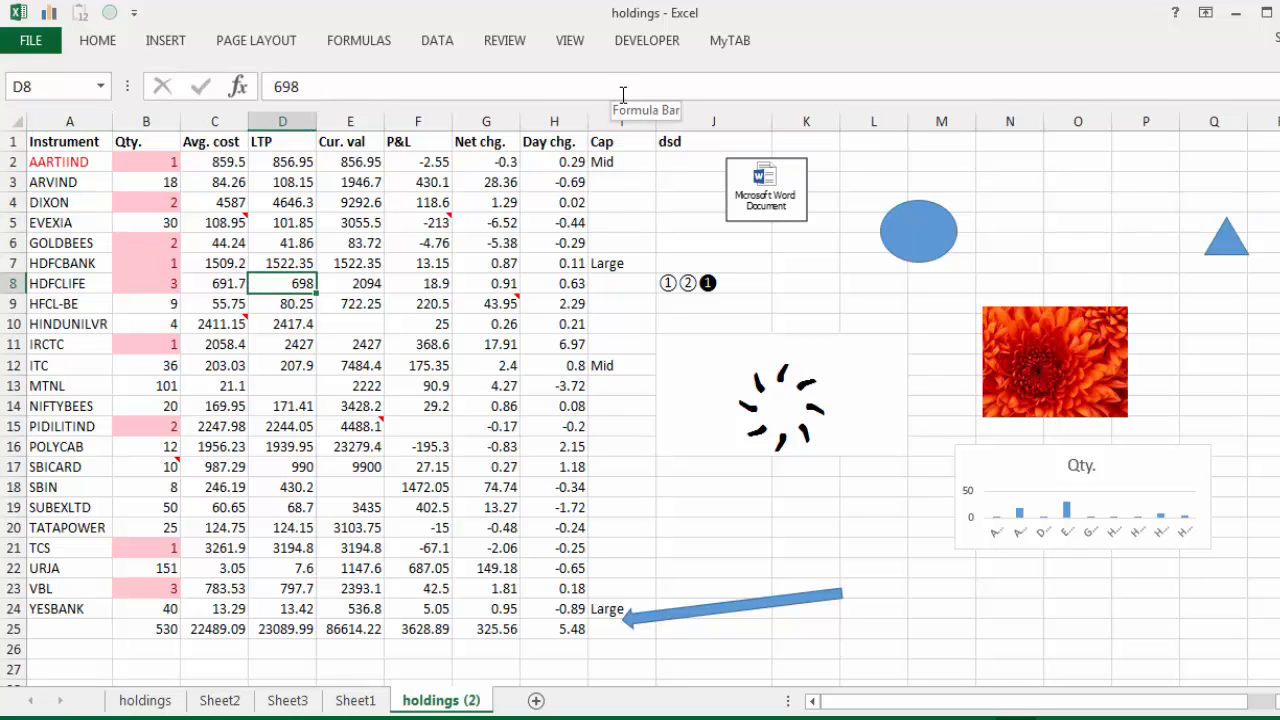
pyautogui.hotkey('ctrl', 'Up')
pyautogui.press('Left')
pyautogui.press('Home')
pyautogui.hotkey('shift', 'Right')
pyautogui.hotkey('shift', 'Right')
pyautogui.hotkey('shift', 'Right')
pyautogui.hotkey('shift', 'Right')
pyautogui.hotkey('shift', 'Right')
pyautogui.hotkey('shift', 'Right')
pyautogui.hotkey('shift', 'Right')
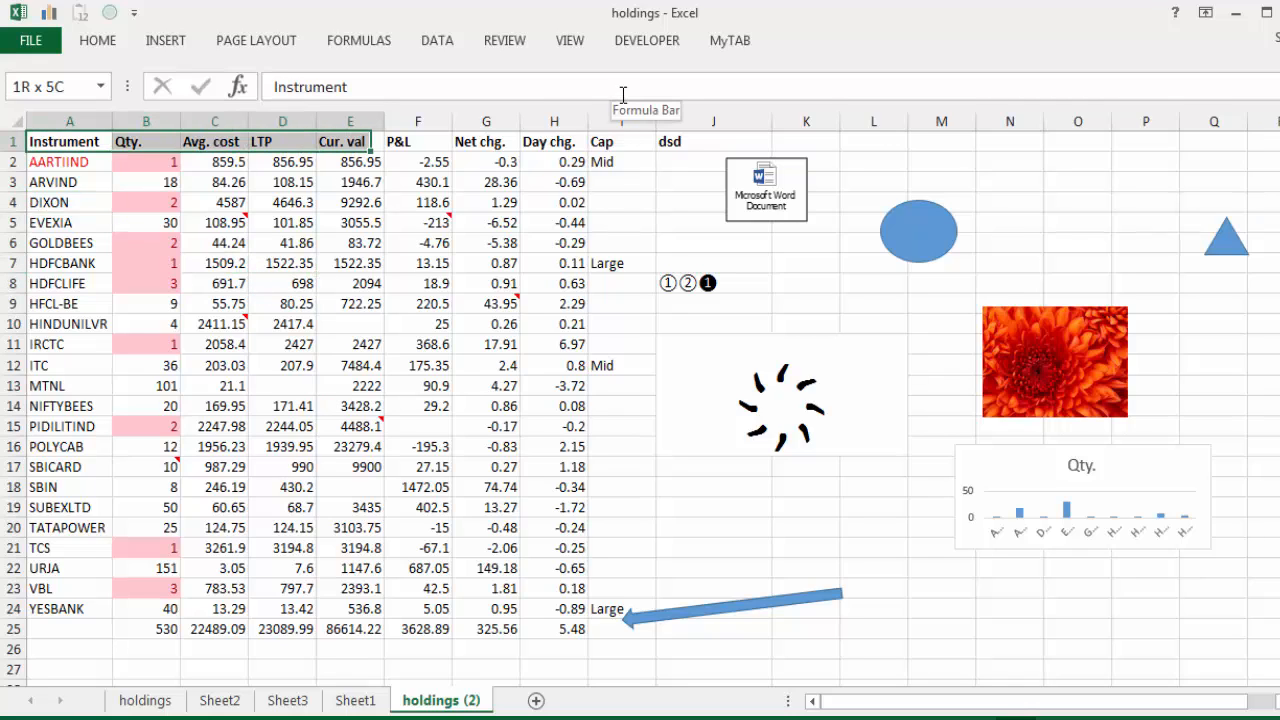
pyautogui.hotkey('shift', 'Right')
pyautogui.hotkey('shift', 'Down')
pyautogui.hotkey('shift', 'Down')
pyautogui.hotkey('shift', 'Down')
pyautogui.hotkey('shift', 'Down')
pyautogui.hotkey('shift', 'Down')
pyautogui.hotkey('shift', 'Down')
pyautogui.hotkey('shift', 'Down')
pyautogui.hotkey('shift', 'Down')
pyautogui.hotkey('shift', 'Down')
pyautogui.hotkey('shift', 'Down')
pyautogui.hotkey('shift', 'Down')
pyautogui.hotkey('shift', 'Down')
pyautogui.hotkey('shift', 'Down')
pyautogui.hotkey('shift', 'Down')
pyautogui.hotkey('shift', 'Down')
pyautogui.hotkey('shift', 'Down')
pyautogui.hotkey('shift', 'Down')
pyautogui.hotkey('shift', 'Down')
pyautogui.hotkey('shift', 'Down')
pyautogui.hotkey('shift', 'Down')
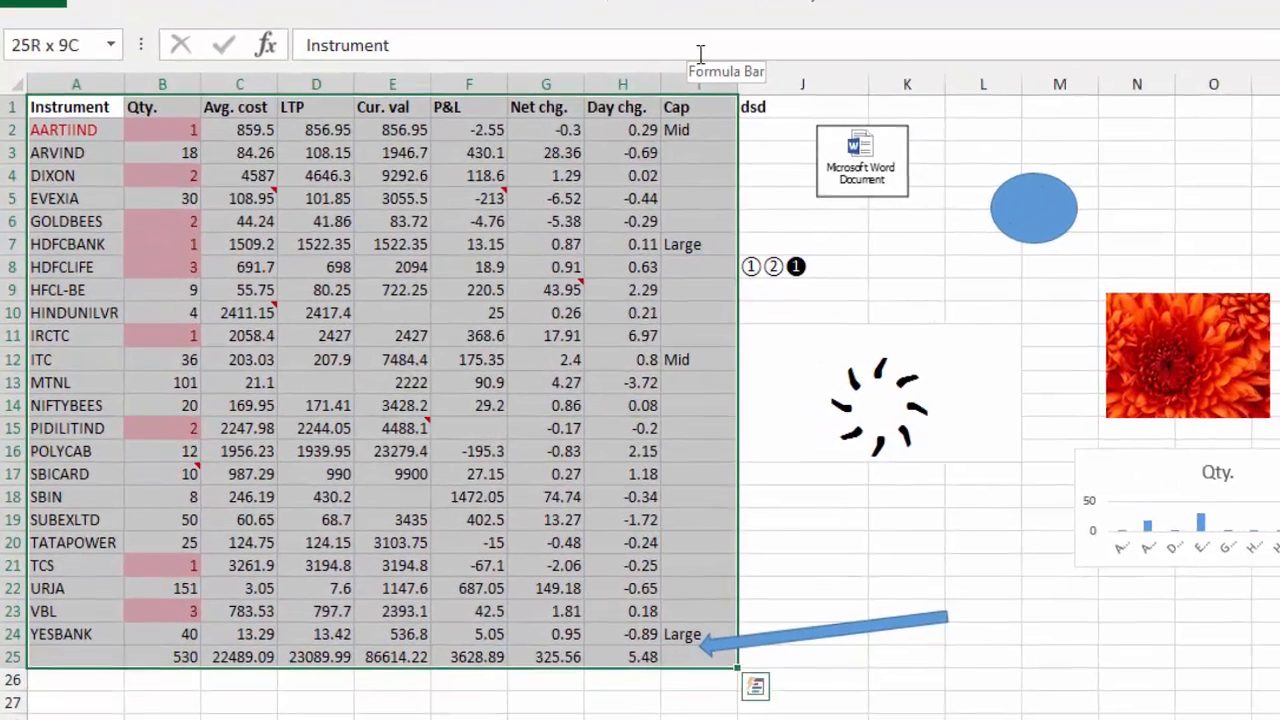
# Select all blank cells within the selected table using Go To Special.
pyautogui.hotkey('ctrl', 'g')
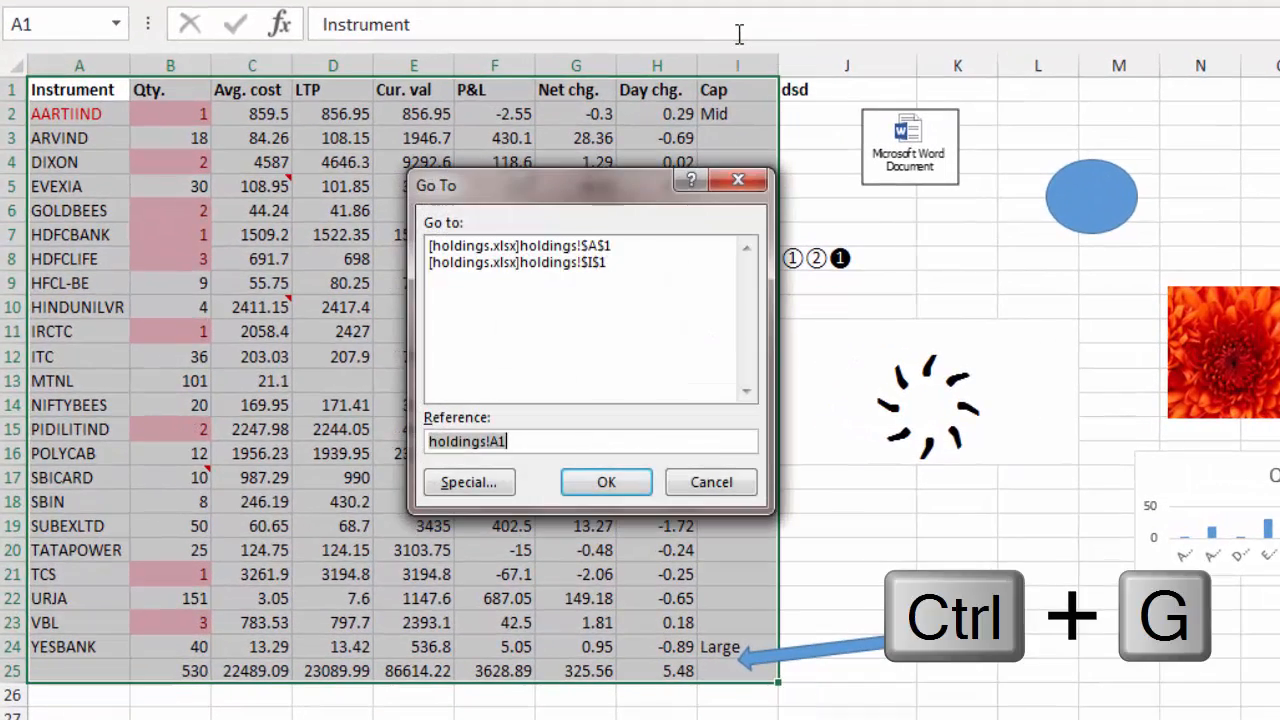
pyautogui.moveTo(572, 188); pyautogui.dragTo(578, 166)
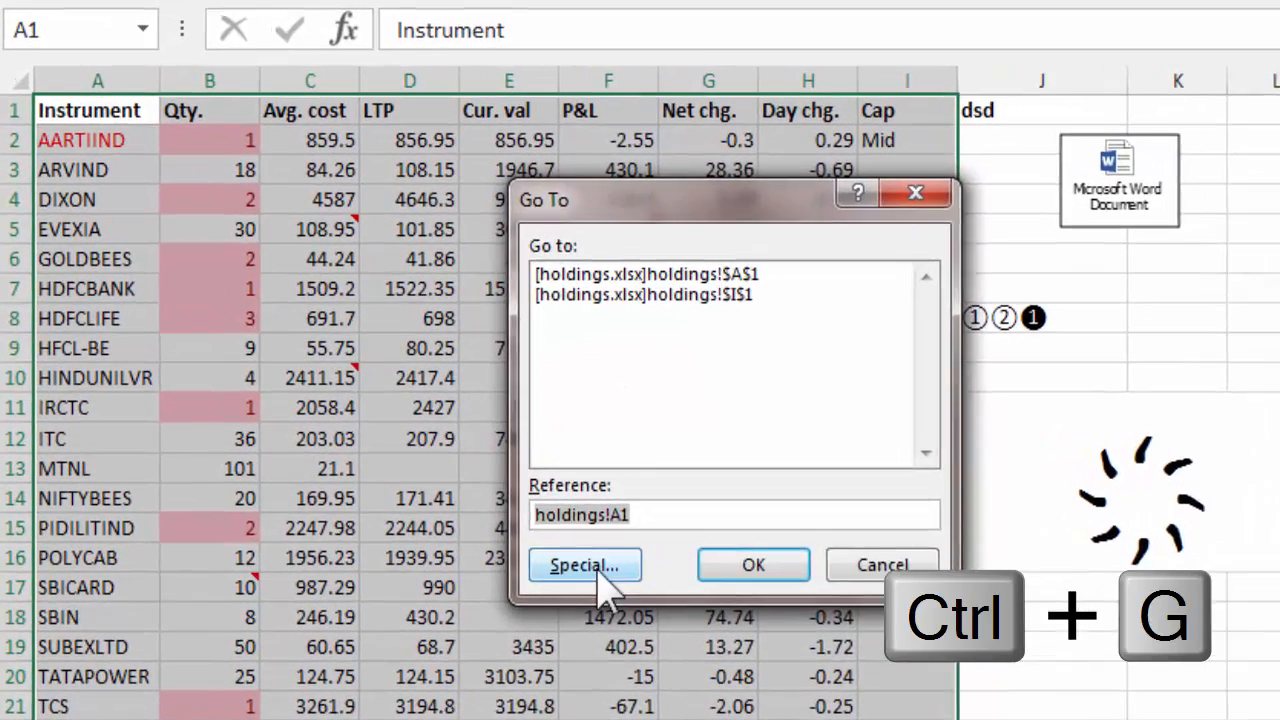
pyautogui.click(528, 507)
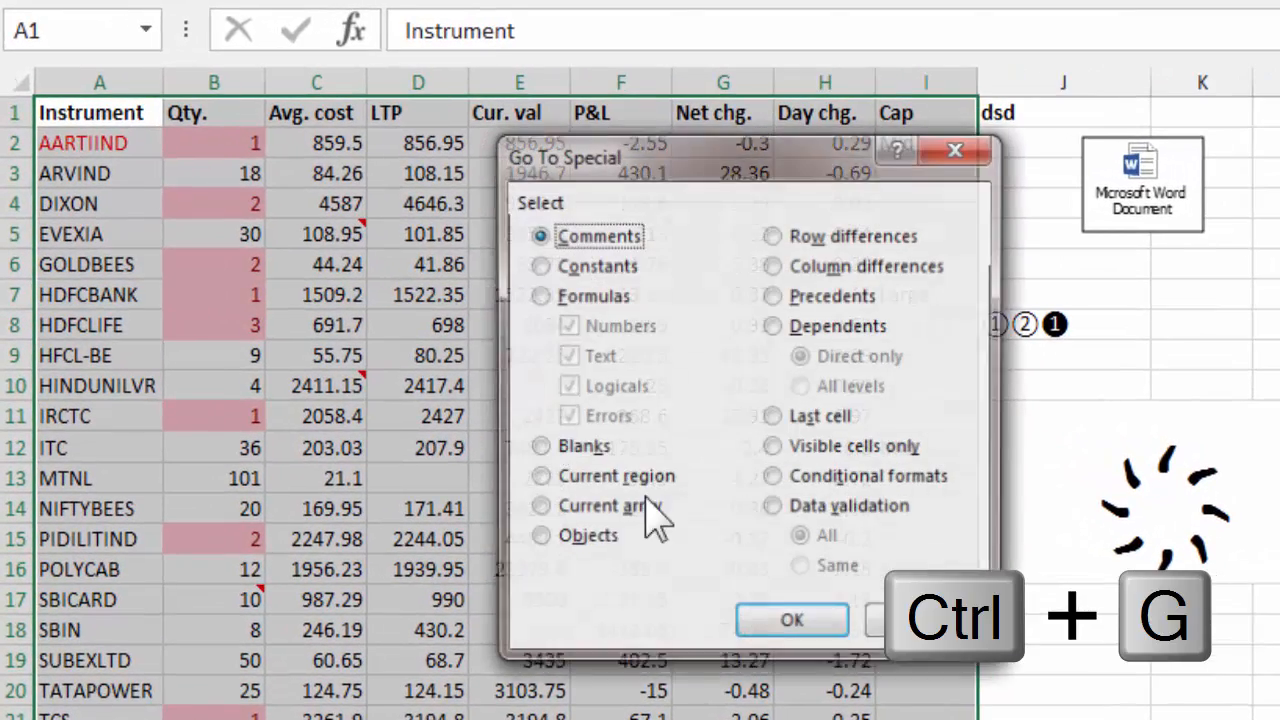
pyautogui.click(556, 452)
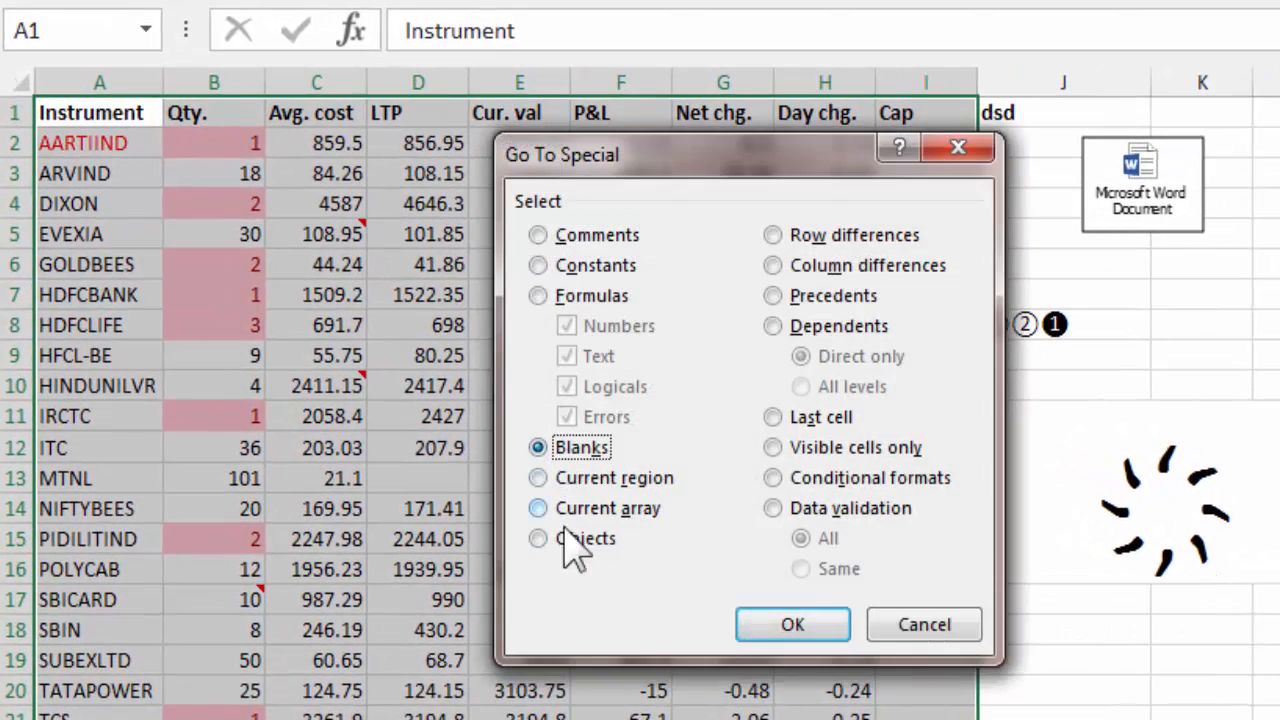
pyautogui.click(806, 623)
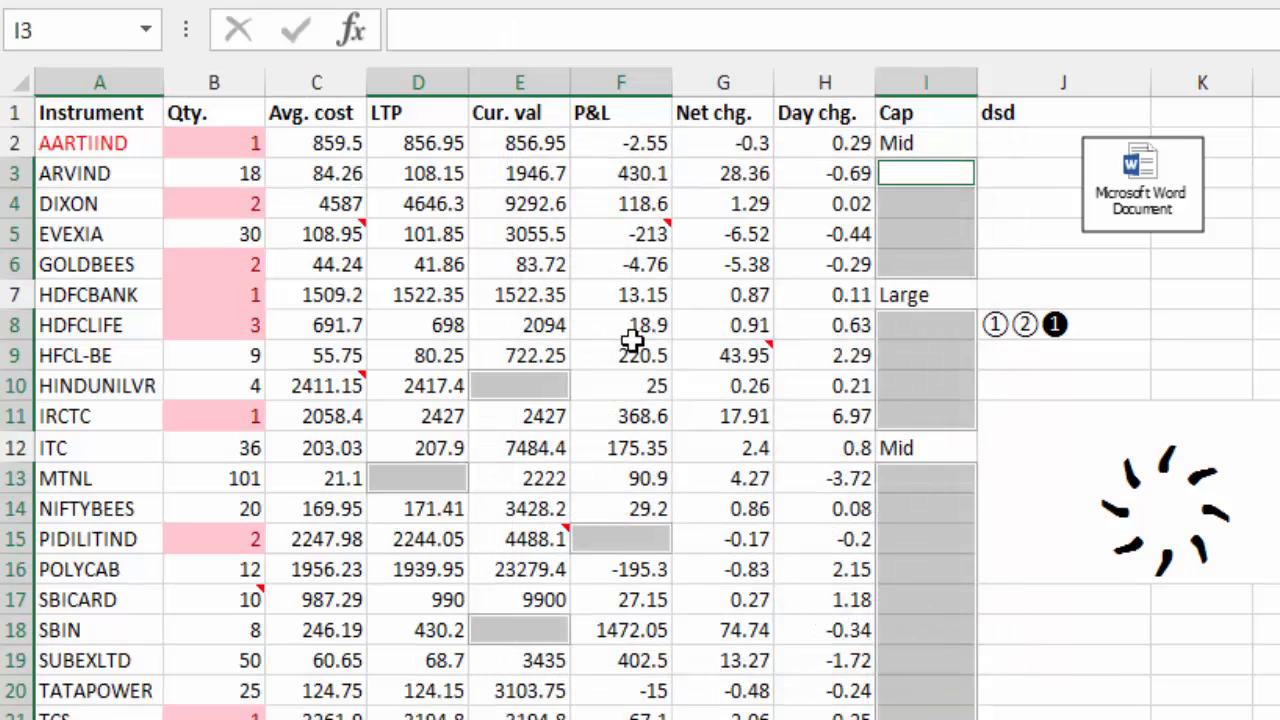
# Select cell C5 and review the Go To Special options without applying any.
pyautogui.click(314, 234)
pyautogui.press('F5')
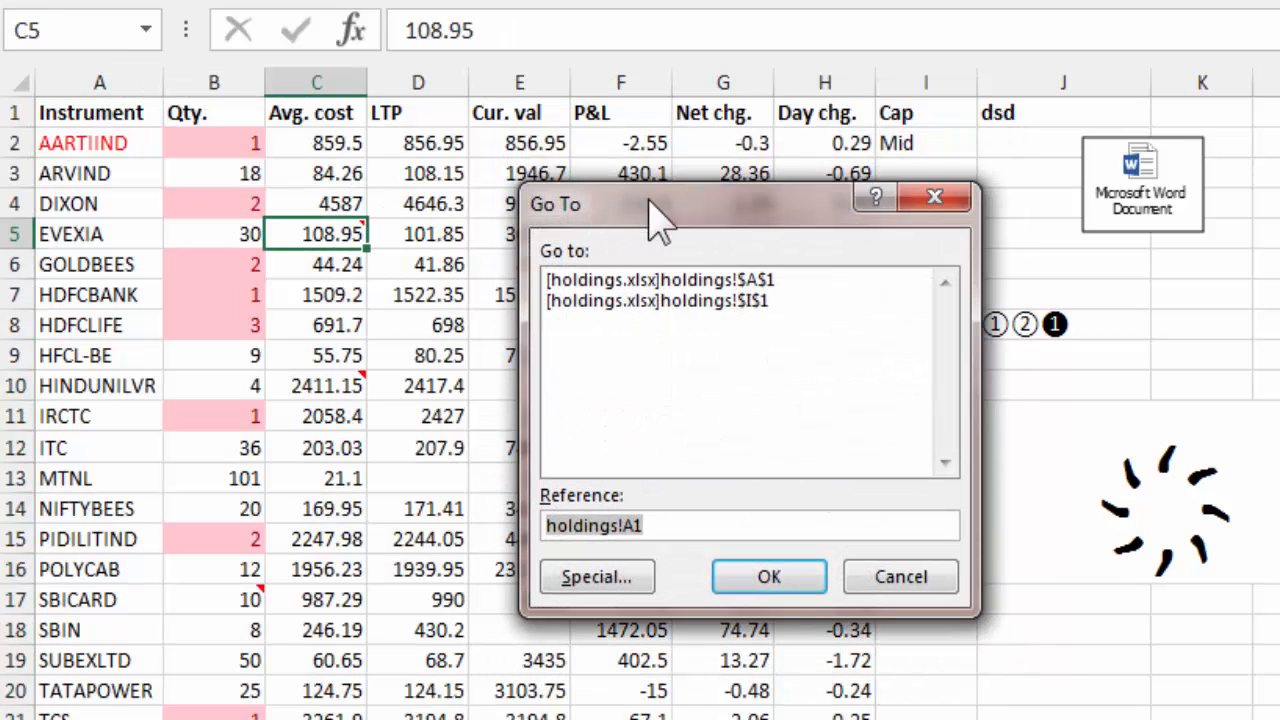
pyautogui.moveTo(657, 223); pyautogui.dragTo(623, 206)
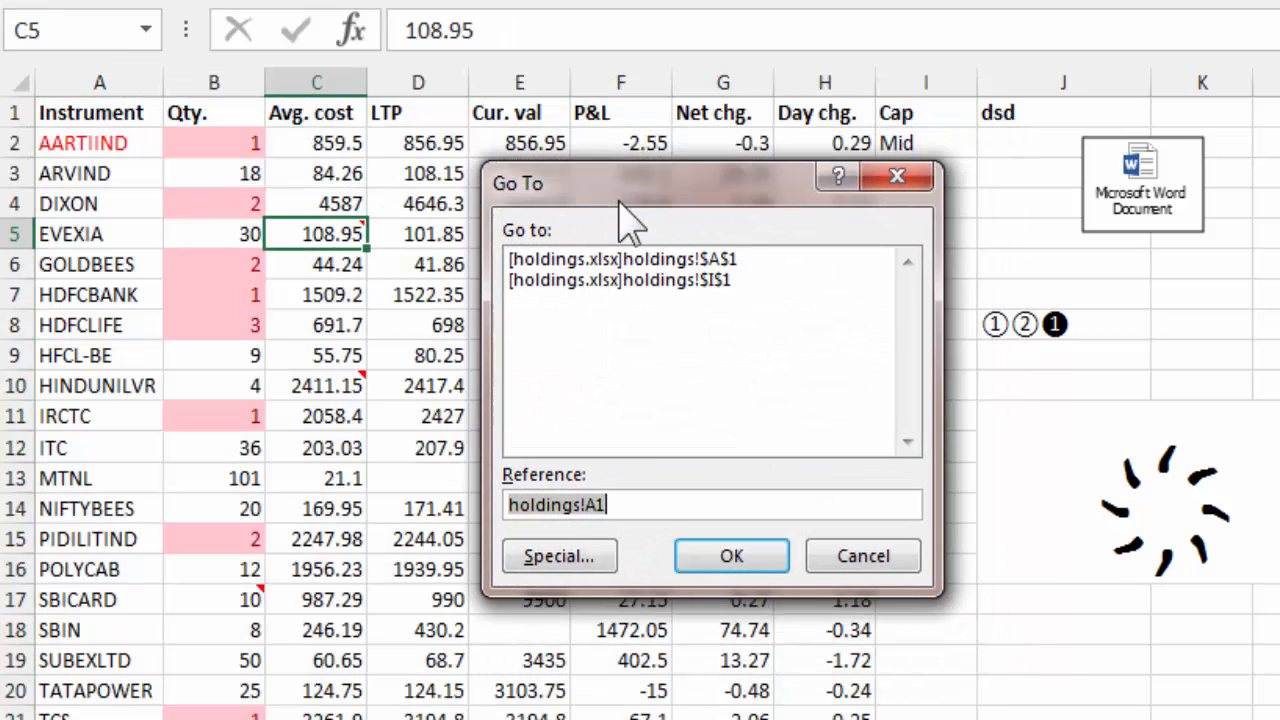
pyautogui.click(591, 567)
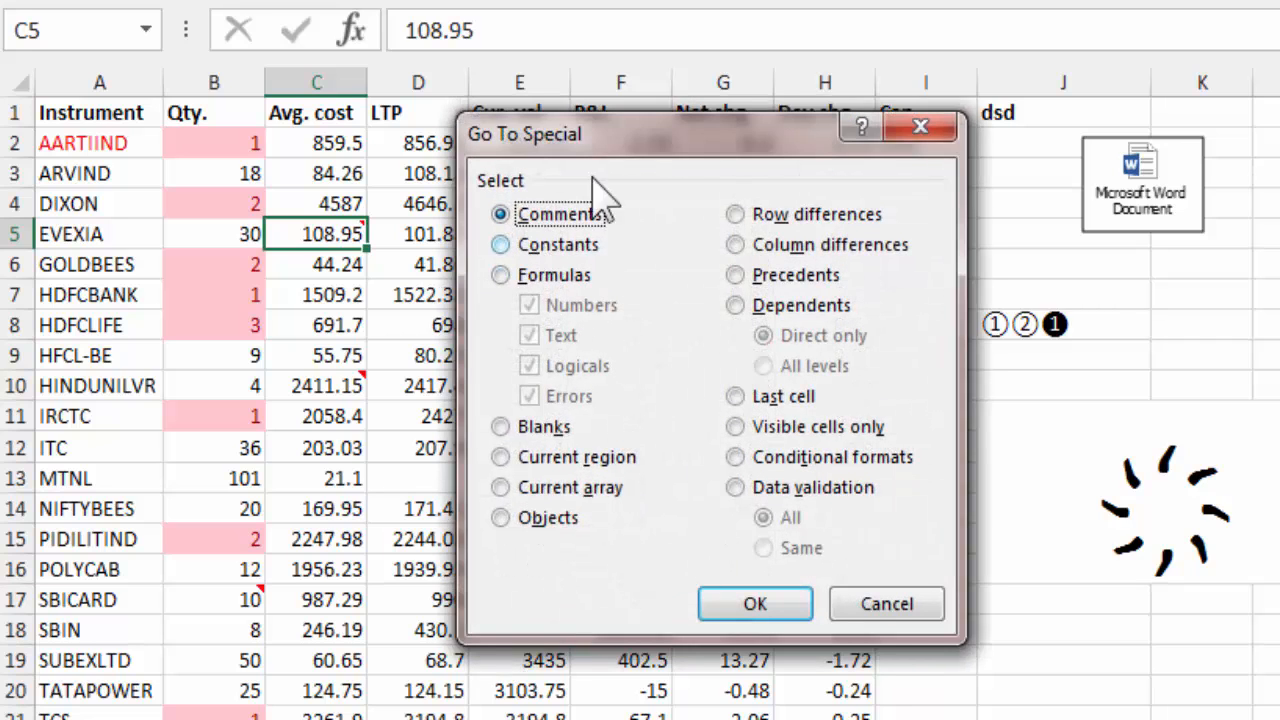
pyautogui.click(887, 604)
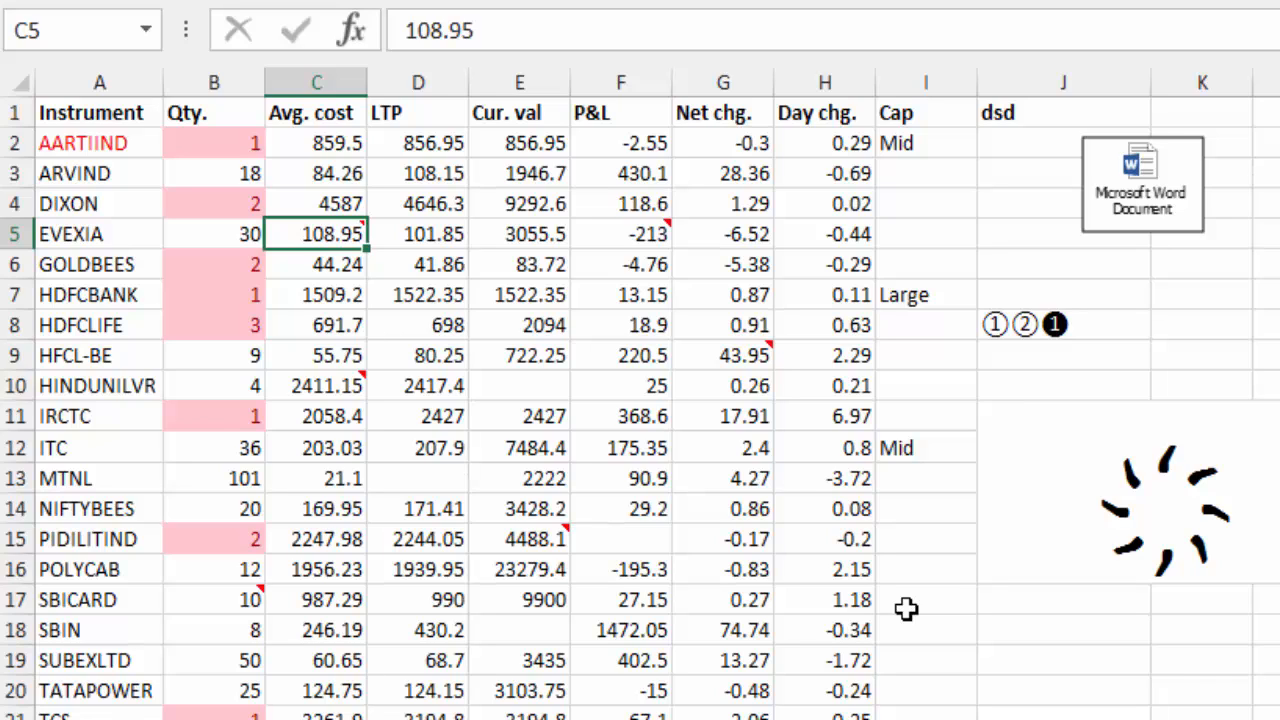
# Select every cell that contains a comment using Go To Special.
pyautogui.hotkey('ctrl', 'g')
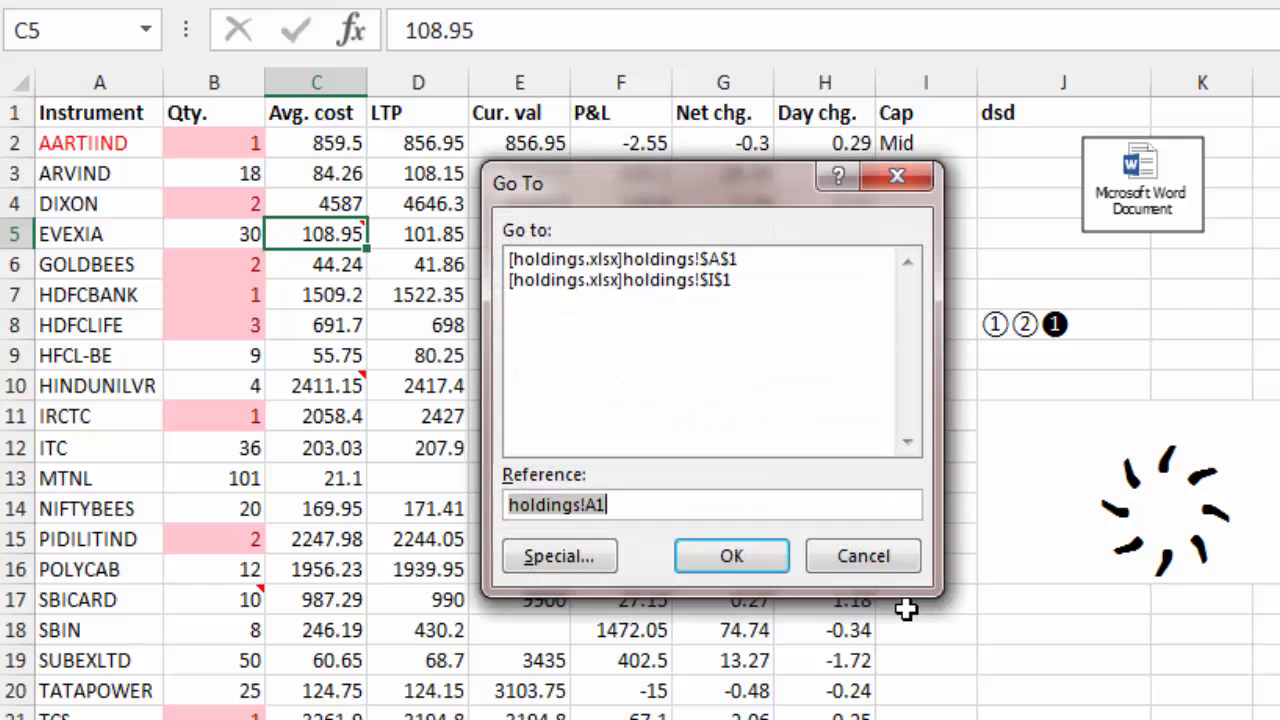
pyautogui.click(558, 556)
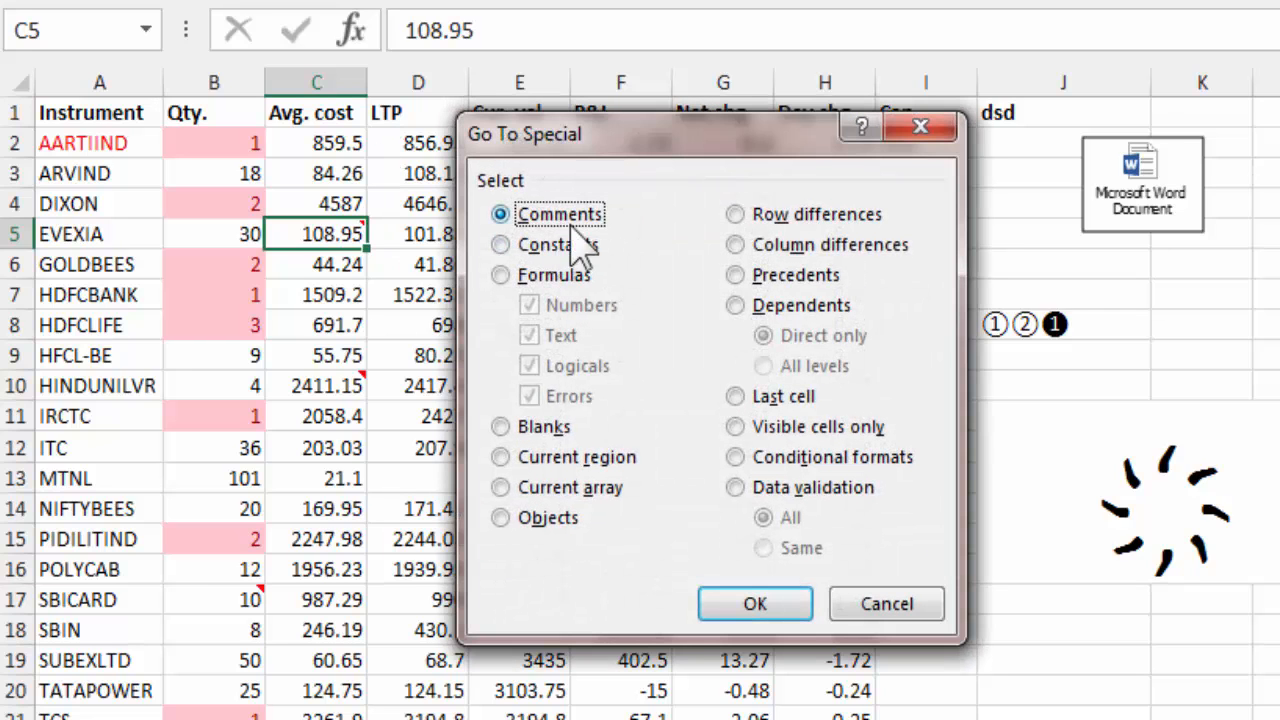
pyautogui.moveTo(873, 140); pyautogui.dragTo(1115, 140)
pyautogui.click(997, 604)
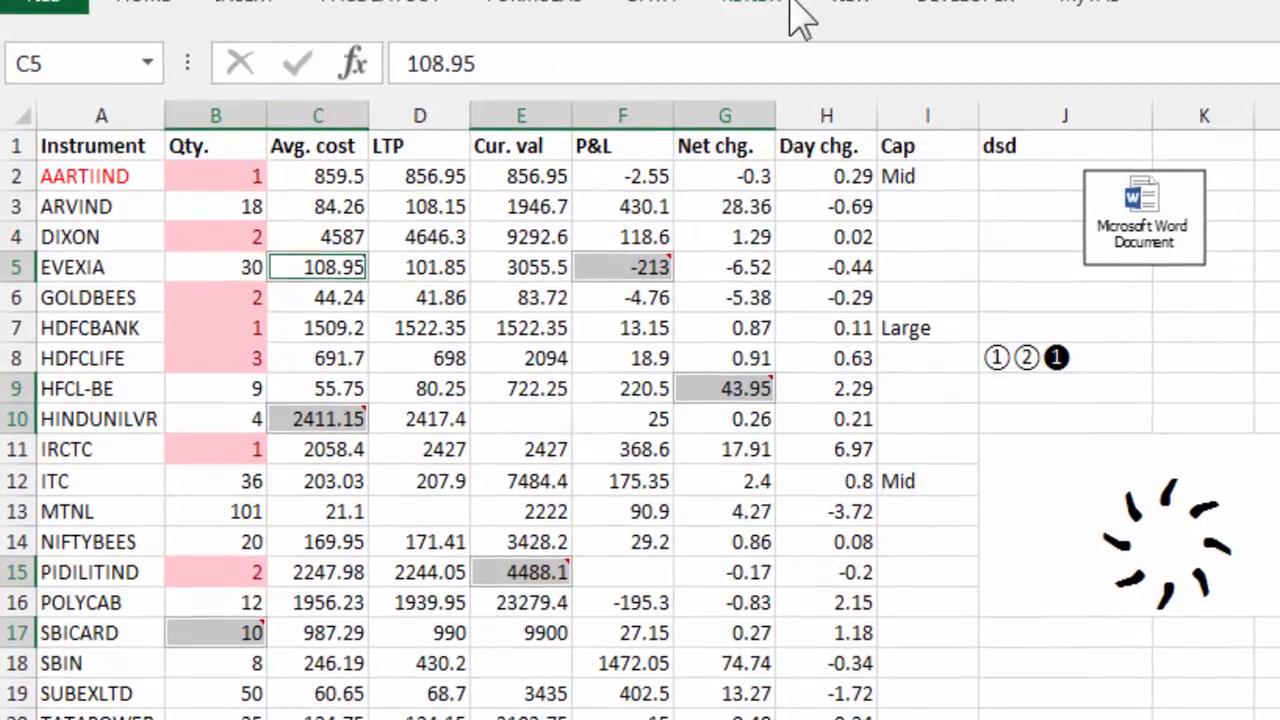
# Delete the comments from all selected cells, and undo the deletion.
pyautogui.click(787, 46)
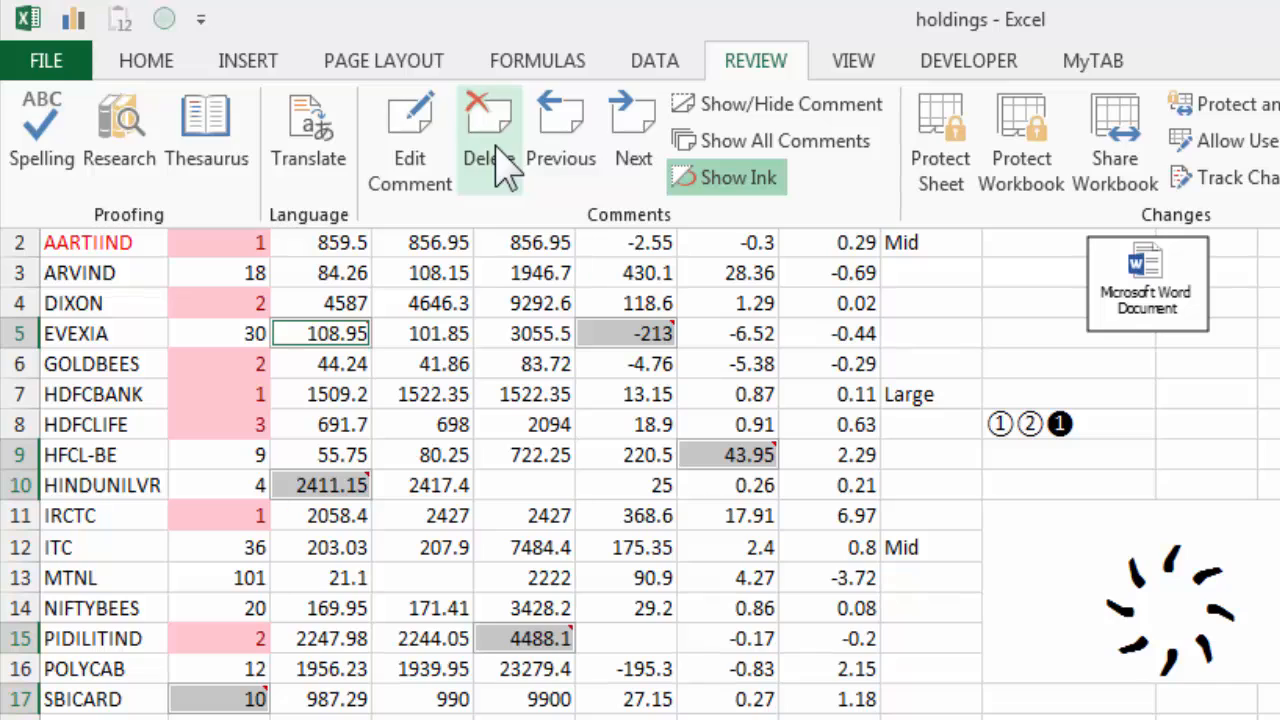
pyautogui.click(500, 165)
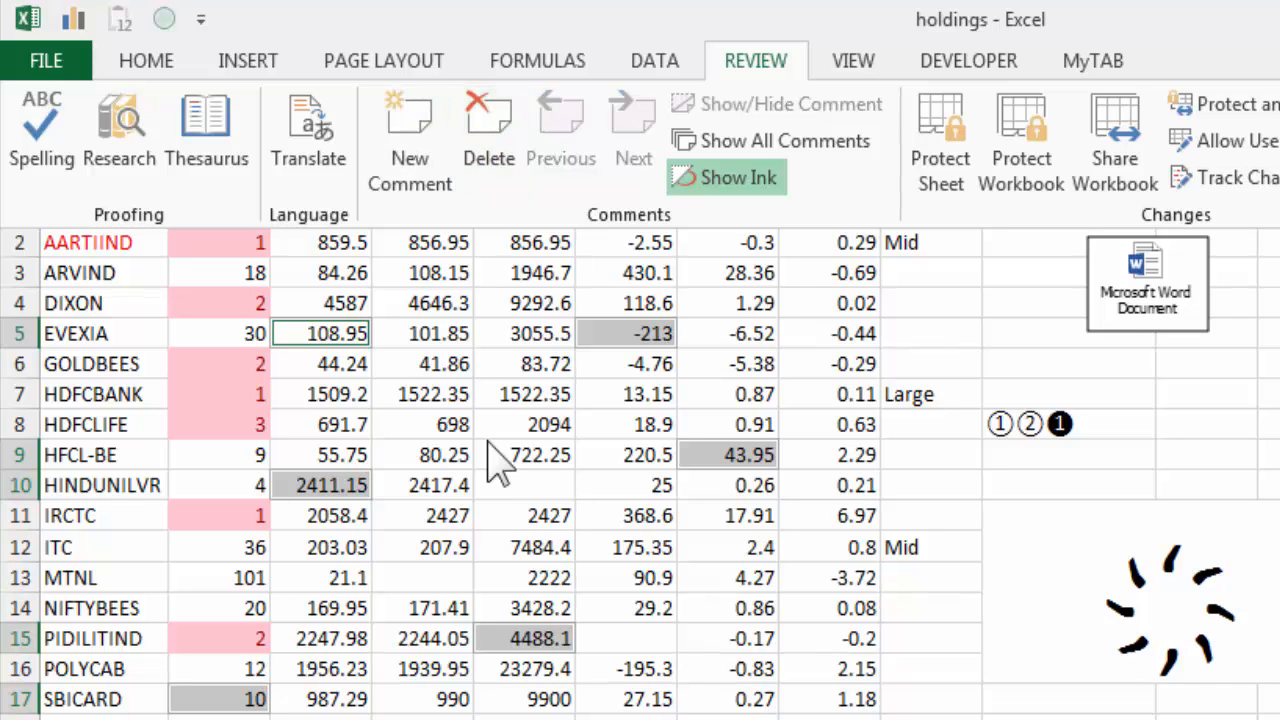
pyautogui.hotkey('ctrl', 'z')
pyautogui.press('Escape')
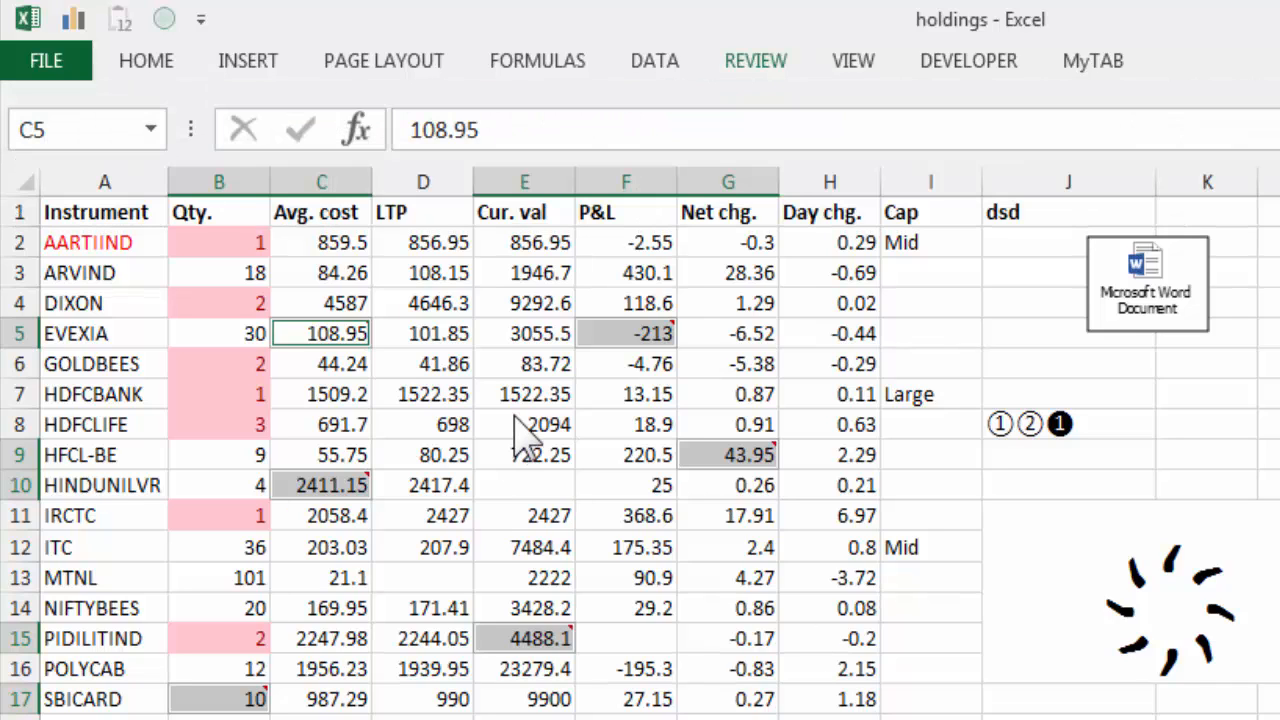
# From cell D6, select all numeric constants with Go To Special, excluding text, logicals and errors.
pyautogui.click(516, 418)
pyautogui.click(435, 363)
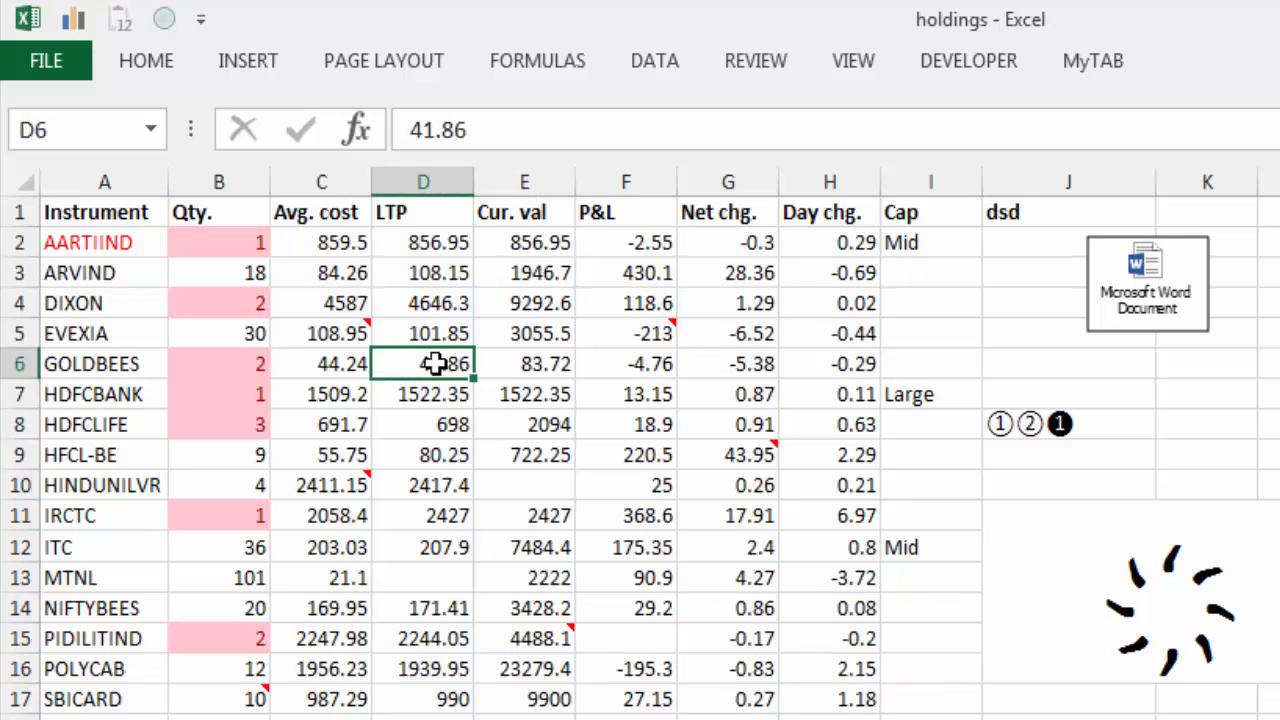
pyautogui.press('F5')
pyautogui.click(790, 652)
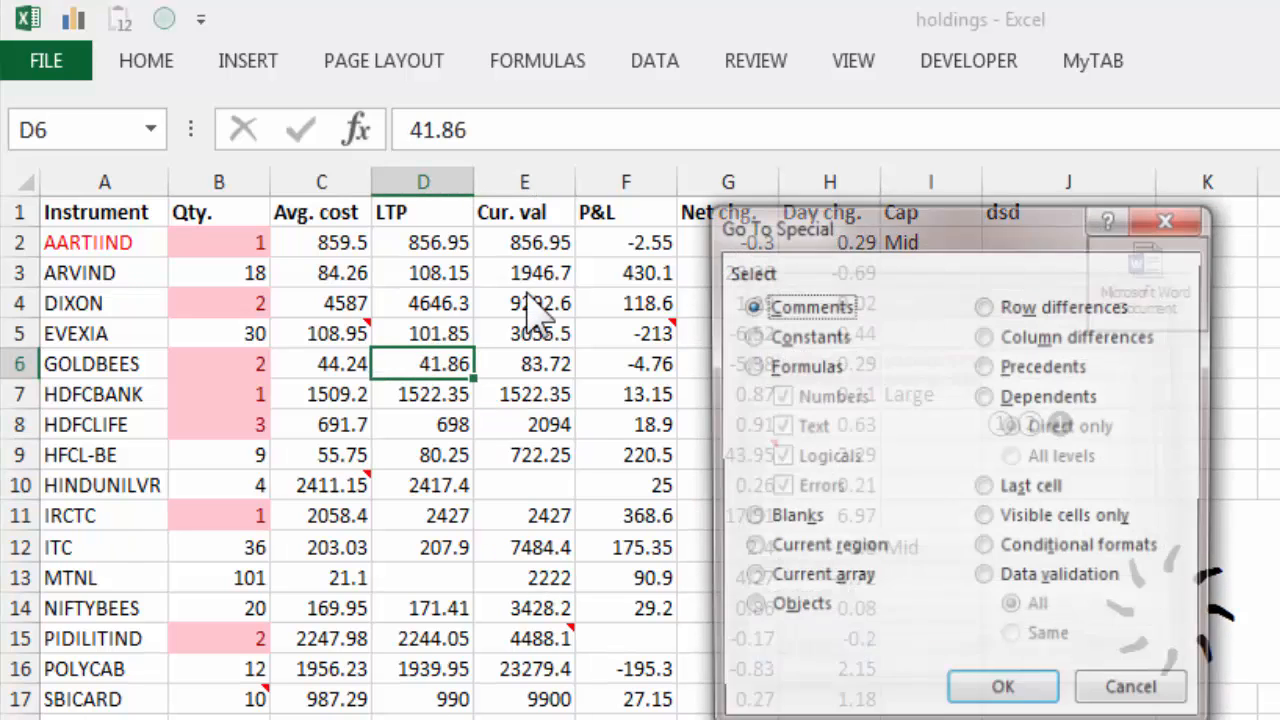
pyautogui.click(752, 336)
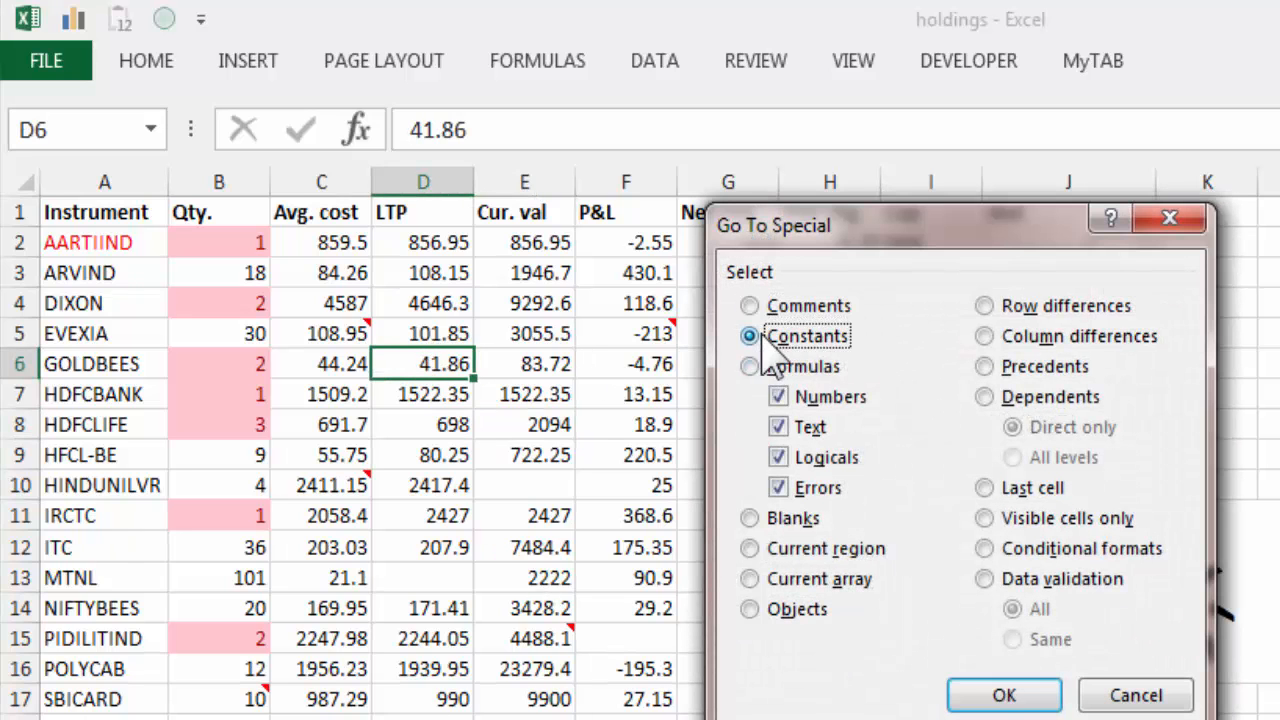
pyautogui.click(781, 428)
pyautogui.click(780, 488)
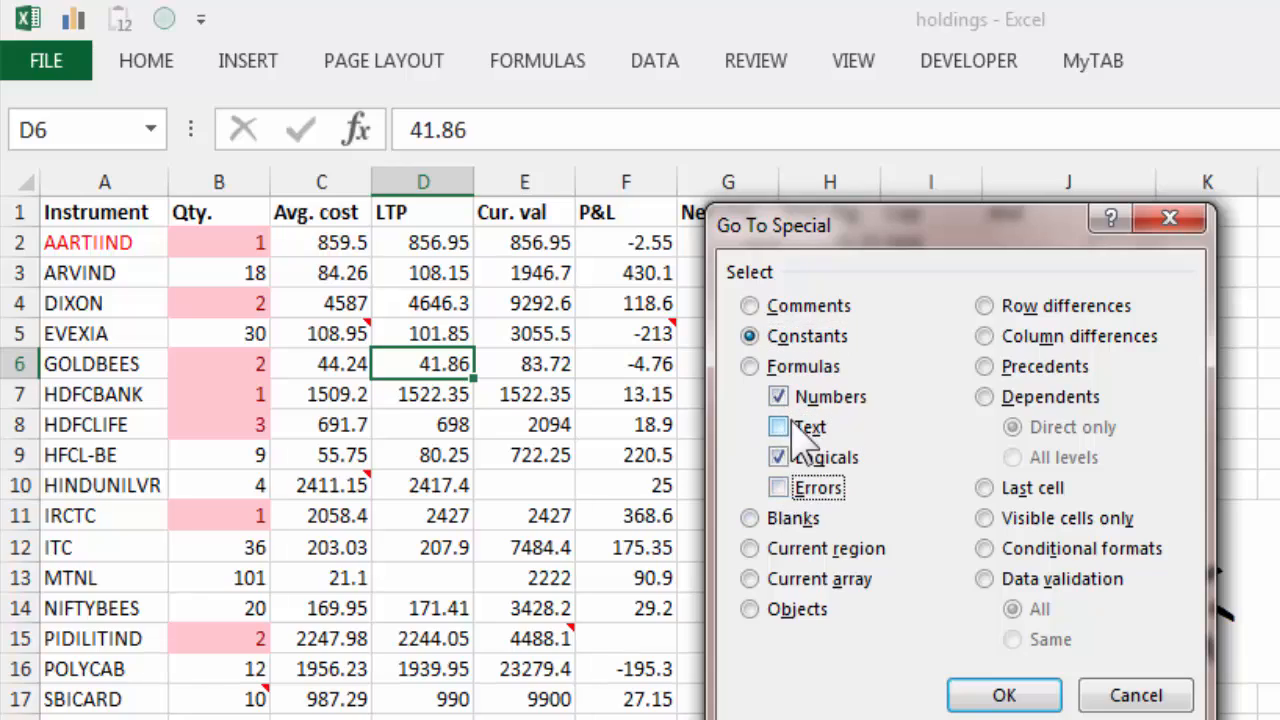
pyautogui.click(778, 457)
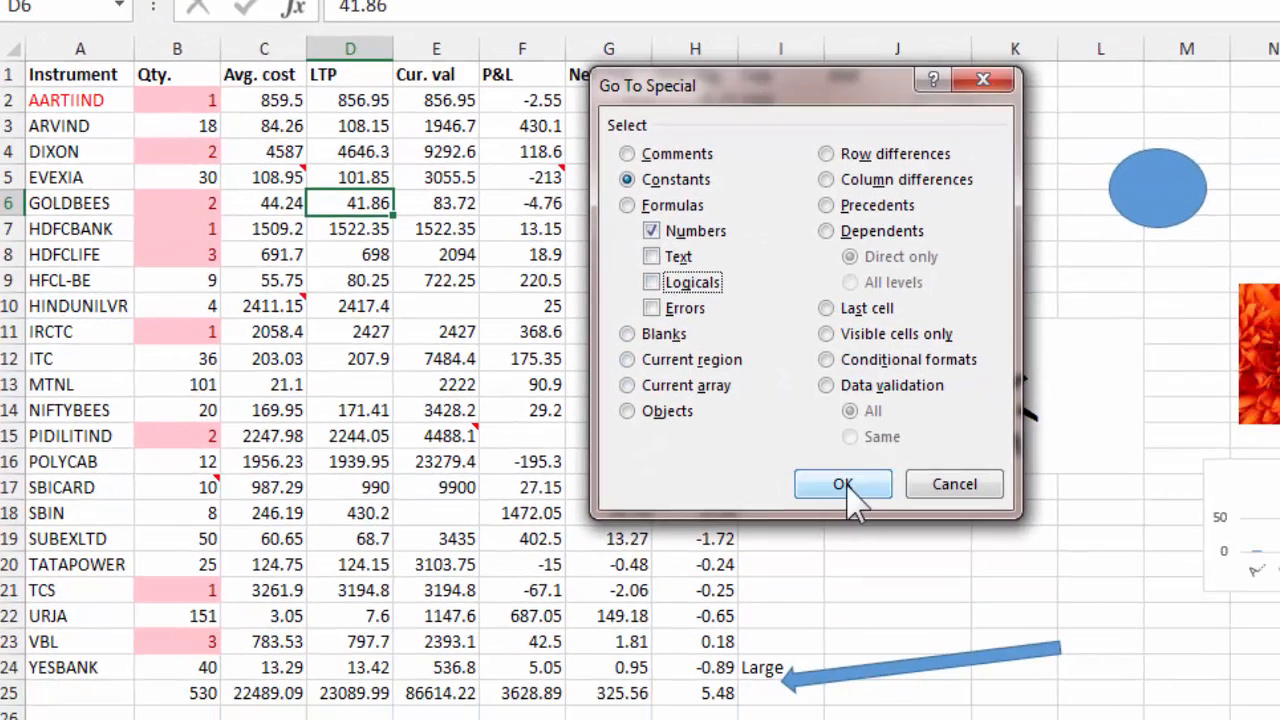
pyautogui.click(843, 484)
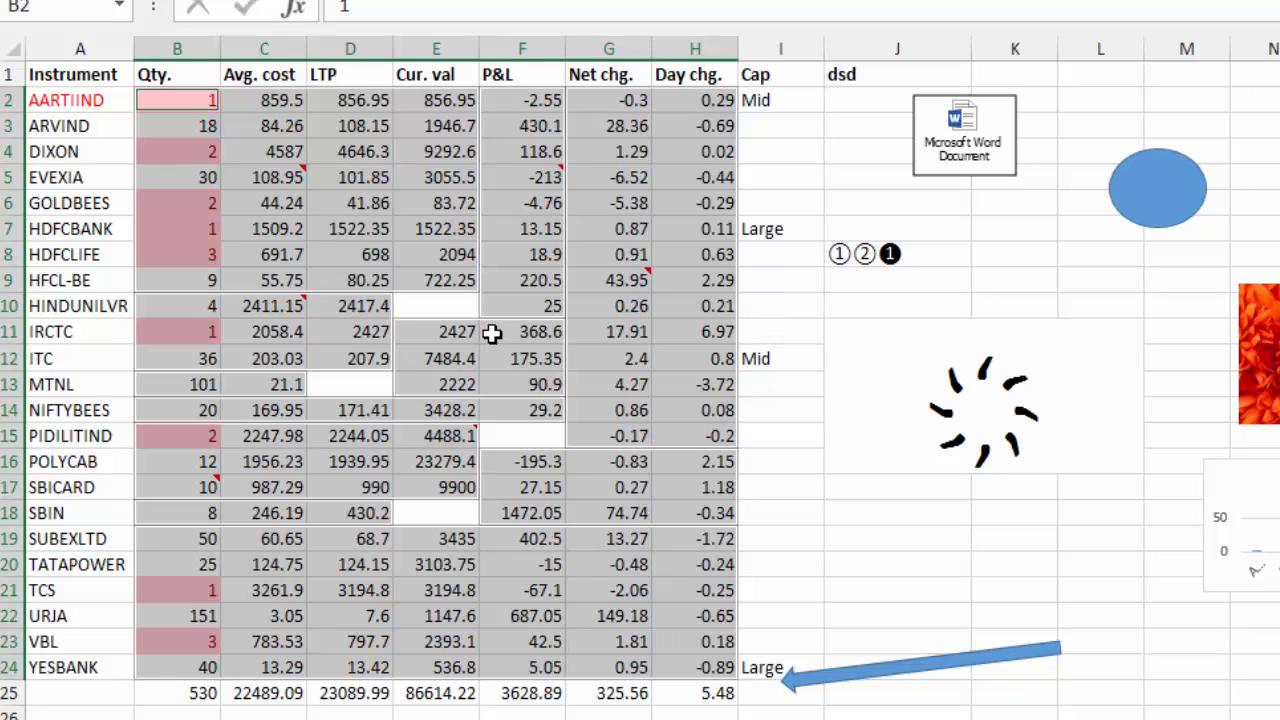
# From cell E8, set Go To Special to constants limited to text, excluding numbers, logicals and errors.
pyautogui.press('F5')
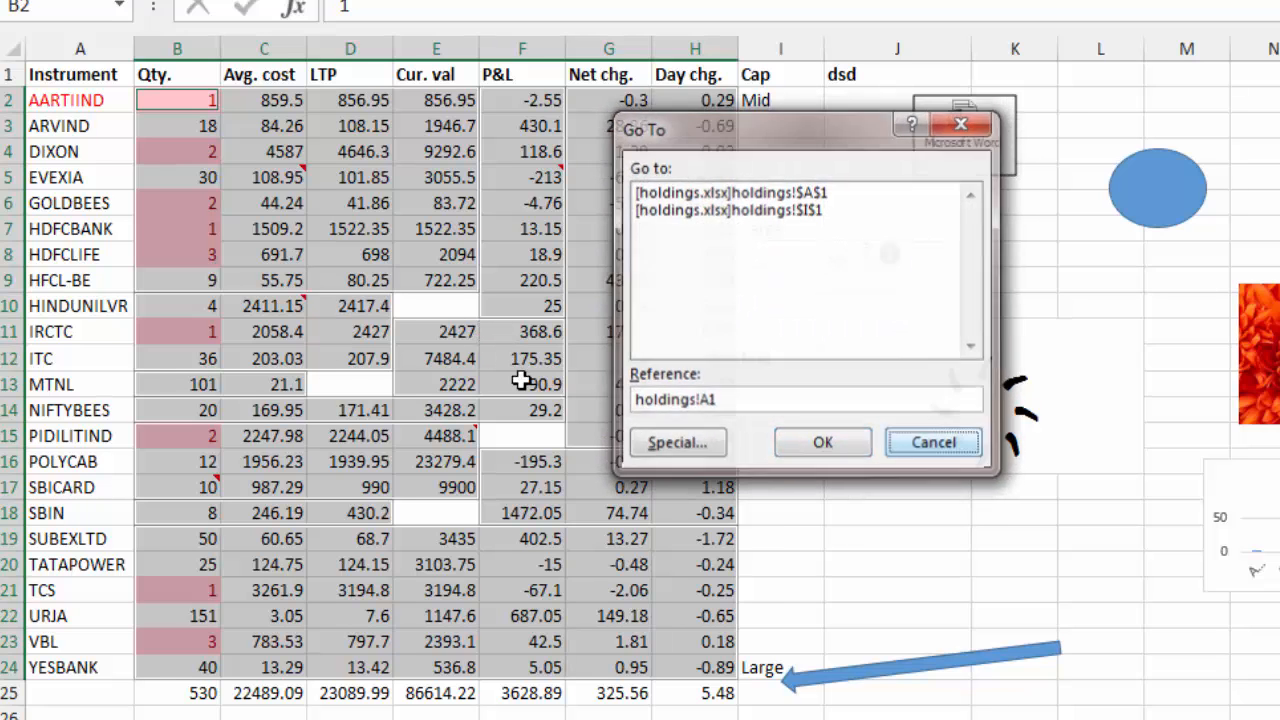
pyautogui.press('Escape')
pyautogui.click(406, 253)
pyautogui.press('F5')
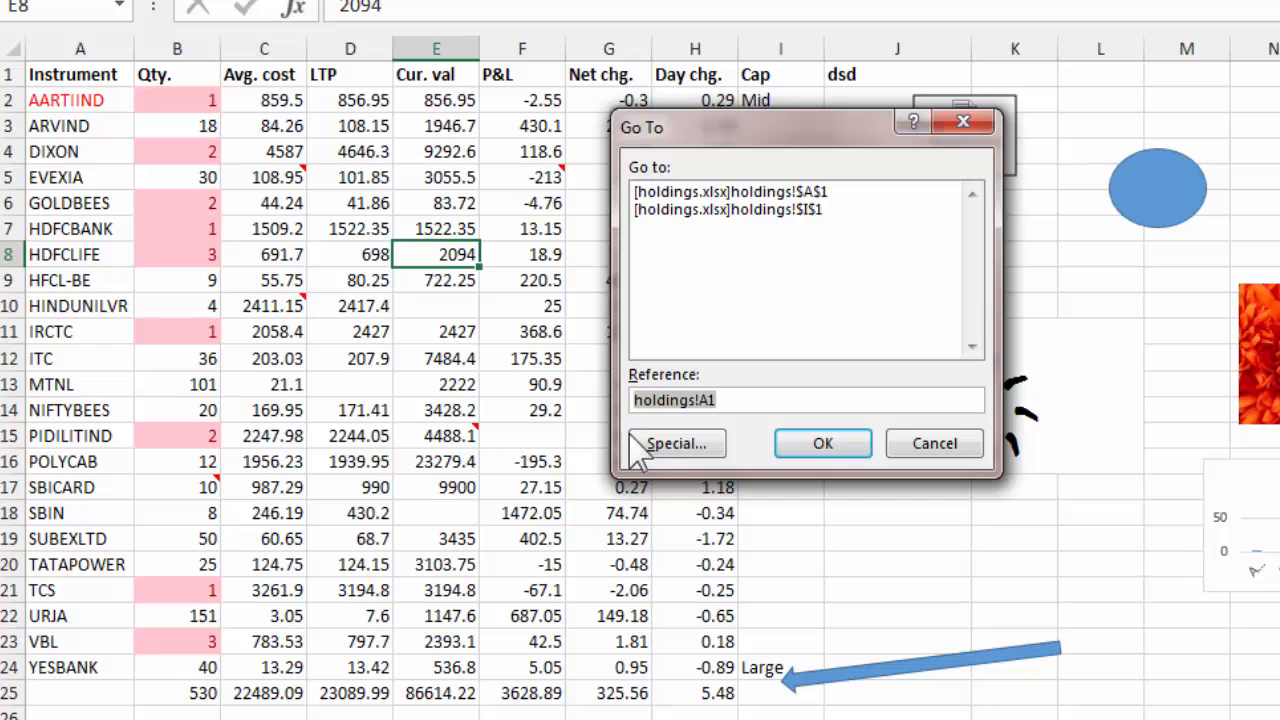
pyautogui.click(620, 446)
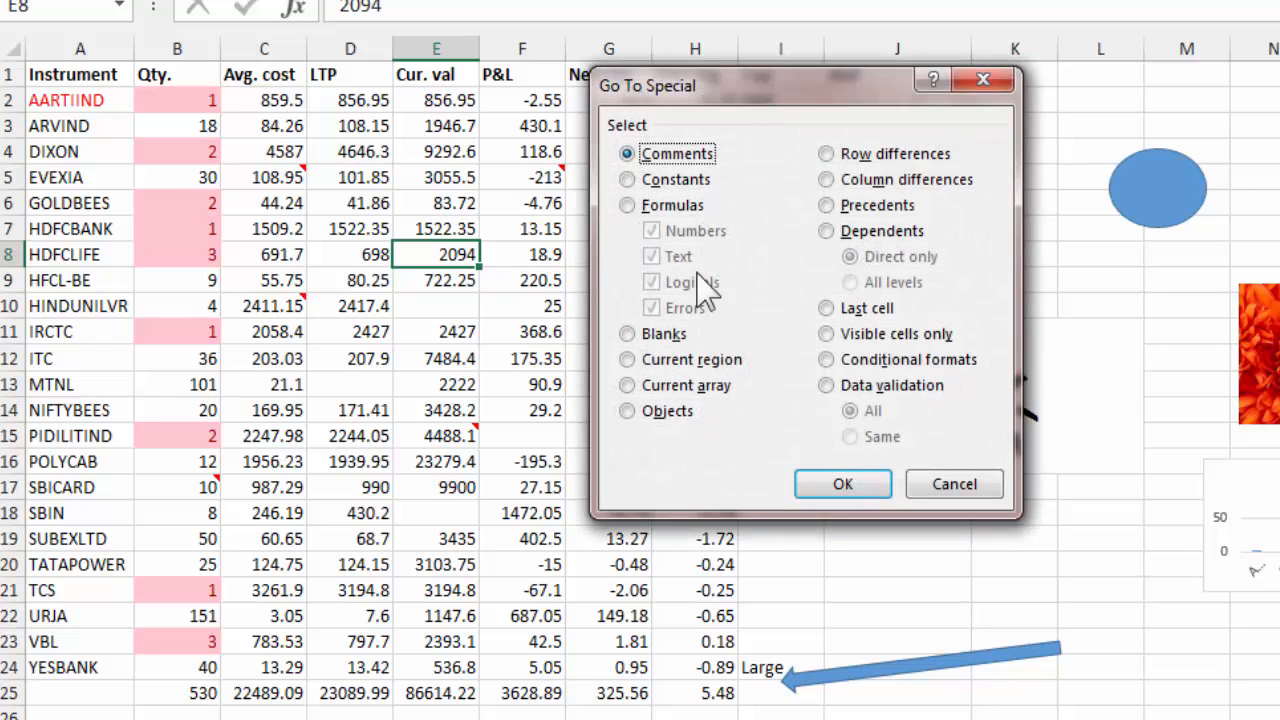
pyautogui.click(626, 179)
pyautogui.click(651, 231)
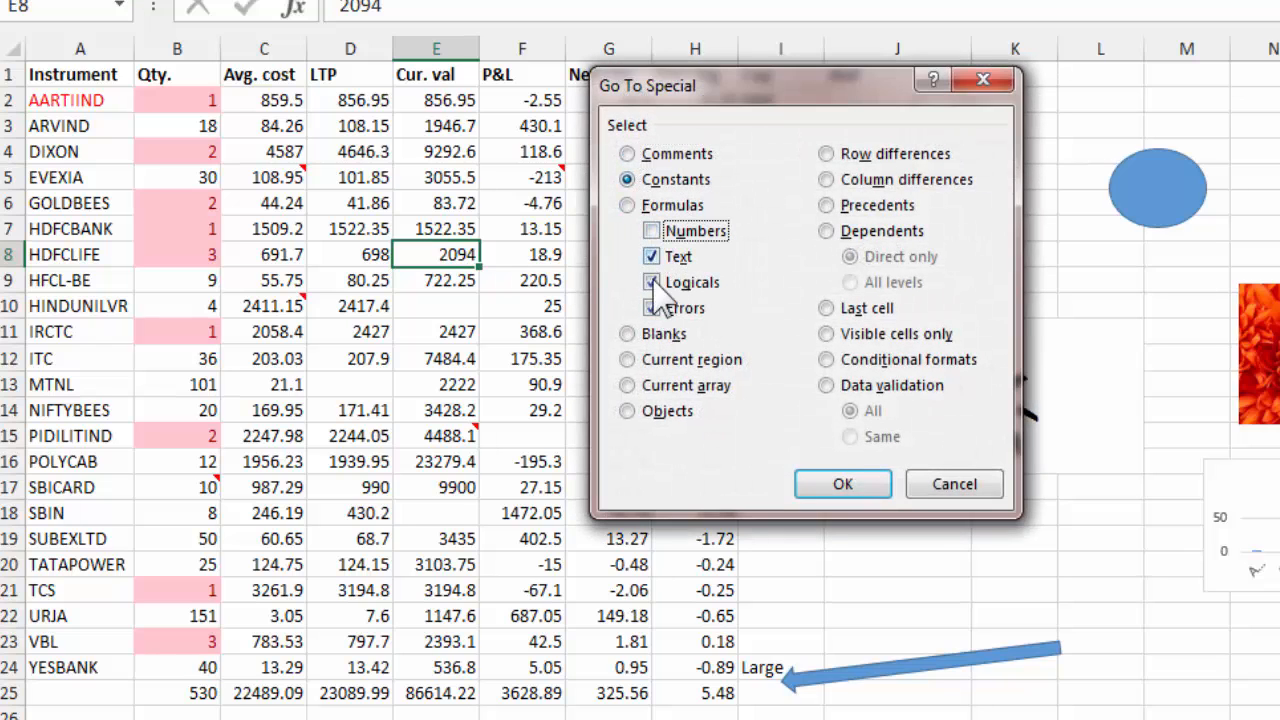
pyautogui.click(640, 334)
pyautogui.click(626, 205)
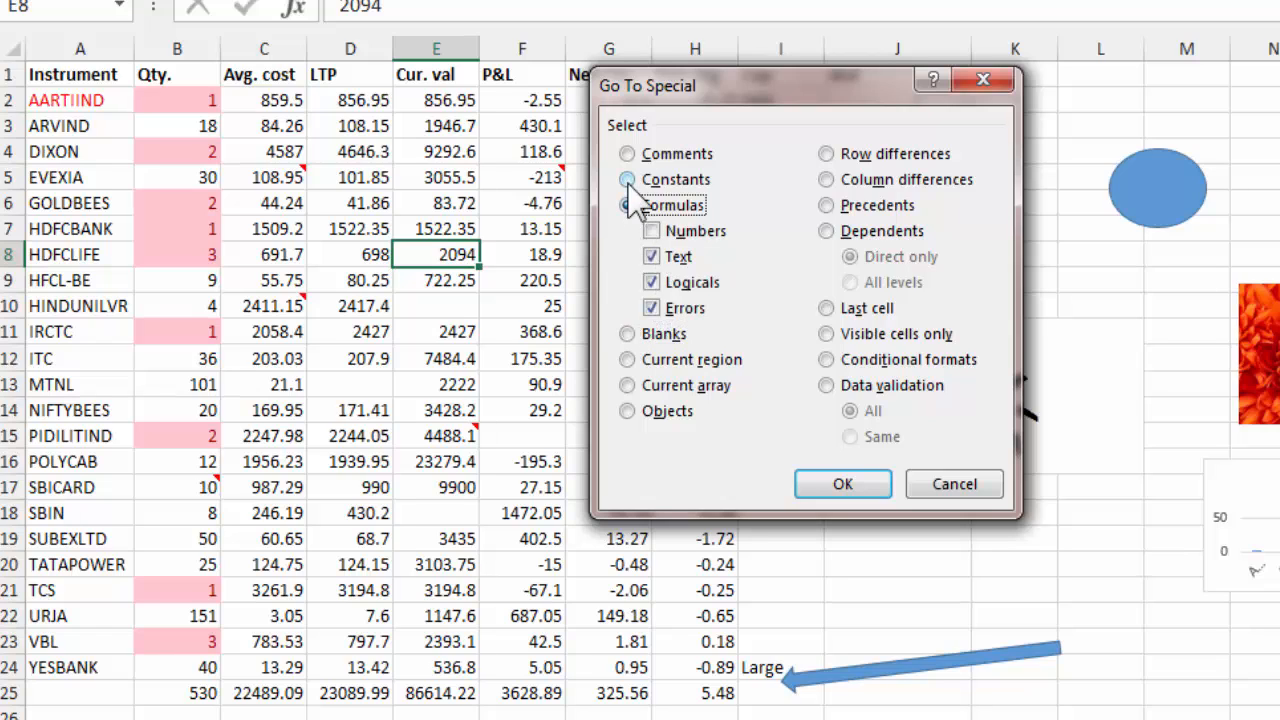
pyautogui.click(626, 179)
pyautogui.click(651, 282)
pyautogui.click(653, 310)
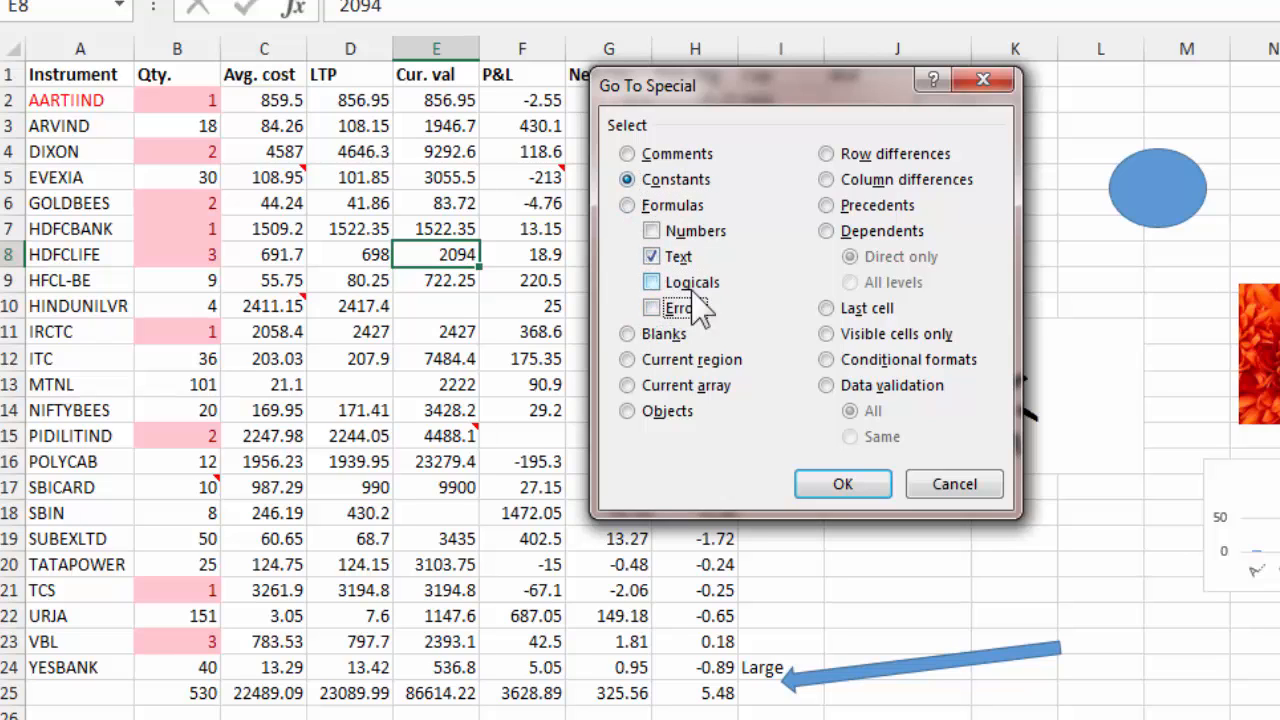
# Change the Go To Special choice to formulas and try to select all cells whose formulas return text.
pyautogui.click(628, 205)
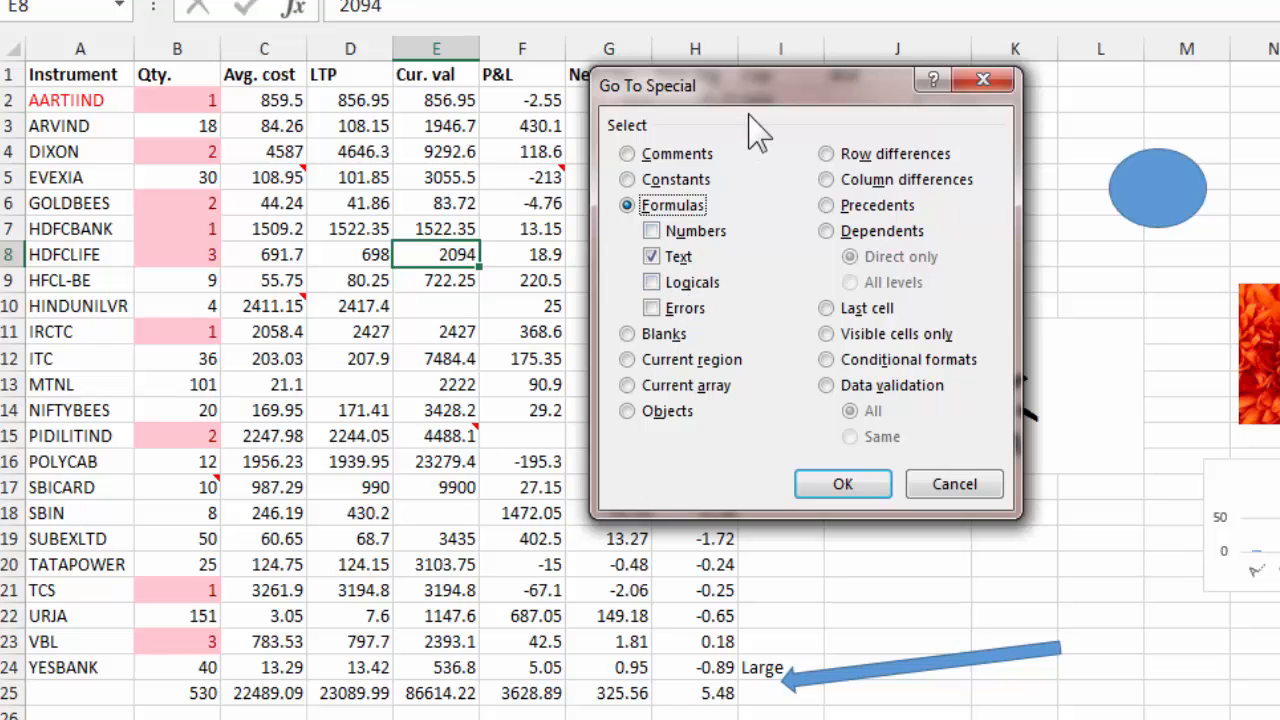
pyautogui.moveTo(750, 98); pyautogui.dragTo(766, 88)
pyautogui.click(880, 474)
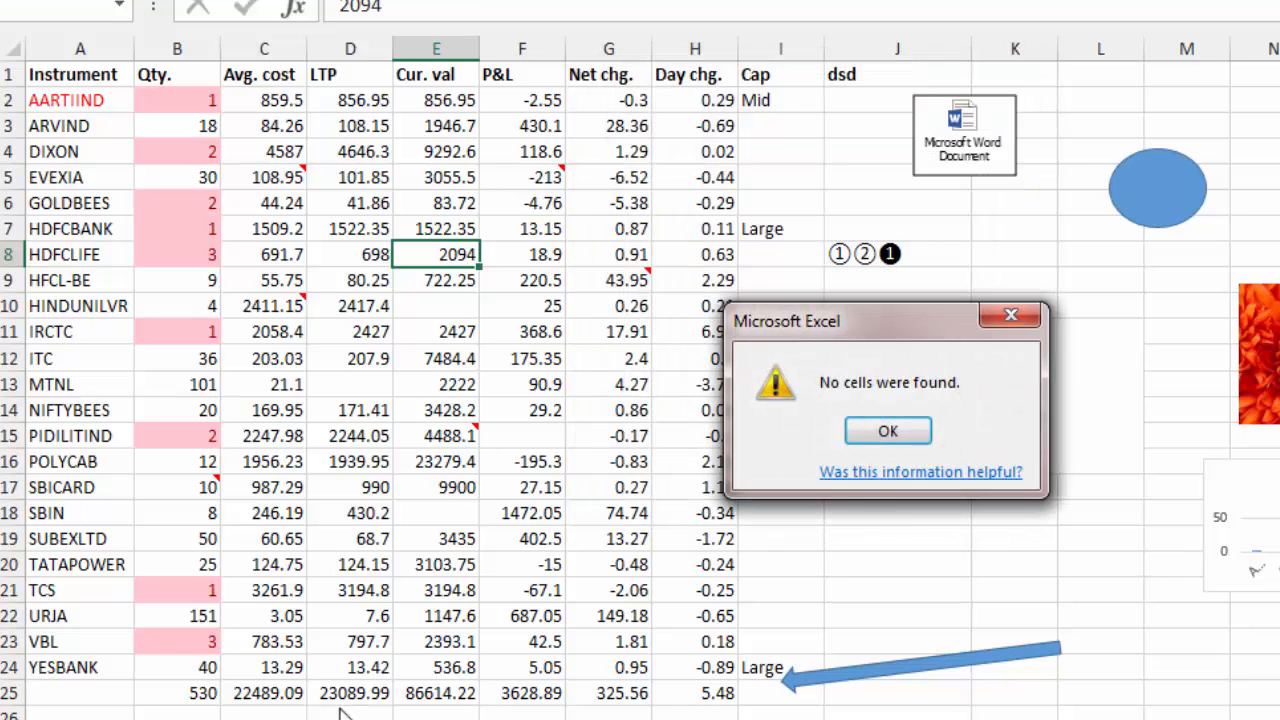
# From cell C5, select all formula cells with Go To Special and format them with a red font and yellow fill.
pyautogui.click(890, 432)
pyautogui.click(255, 182)
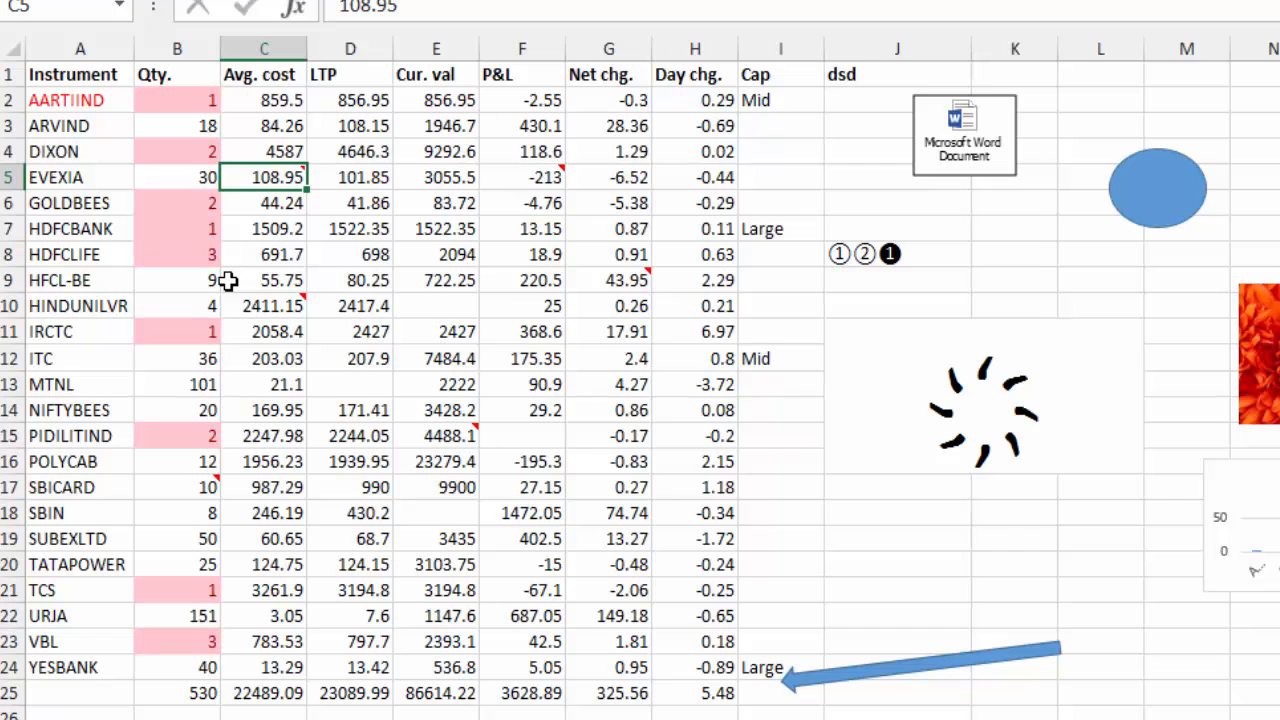
pyautogui.hotkey('ctrl', 'g')
pyautogui.click(686, 430)
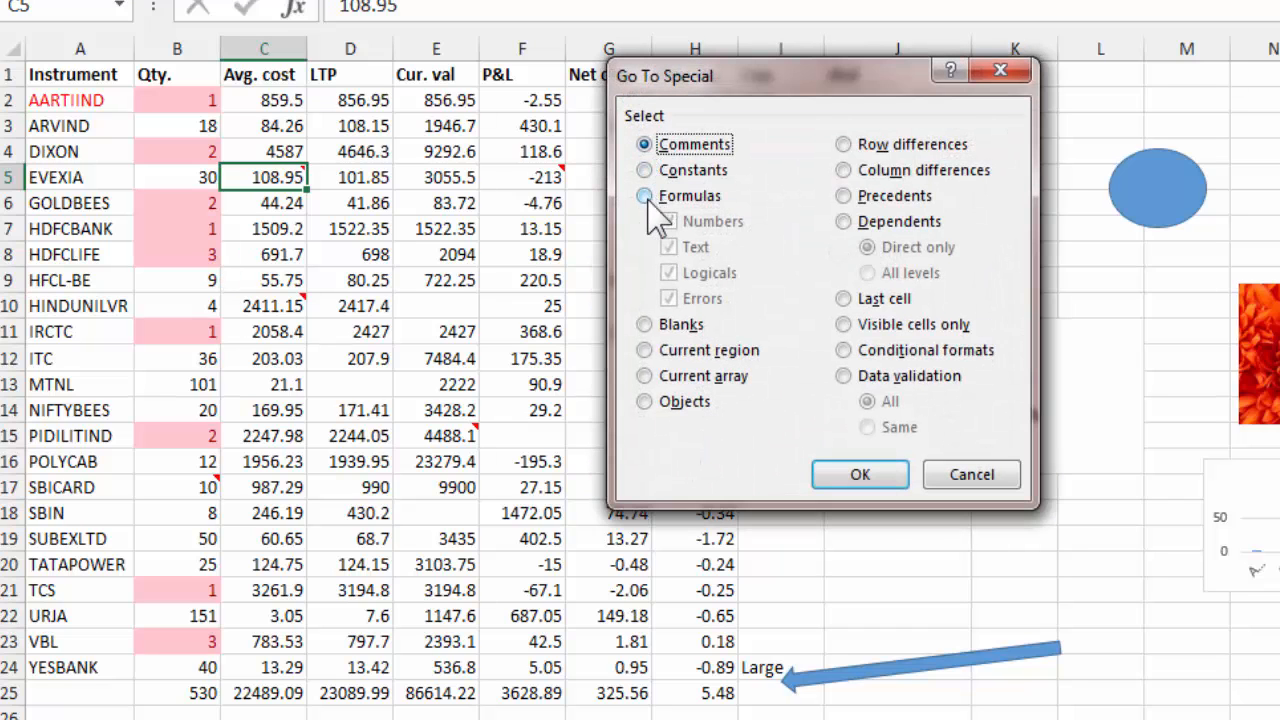
pyautogui.click(650, 197)
pyautogui.click(868, 476)
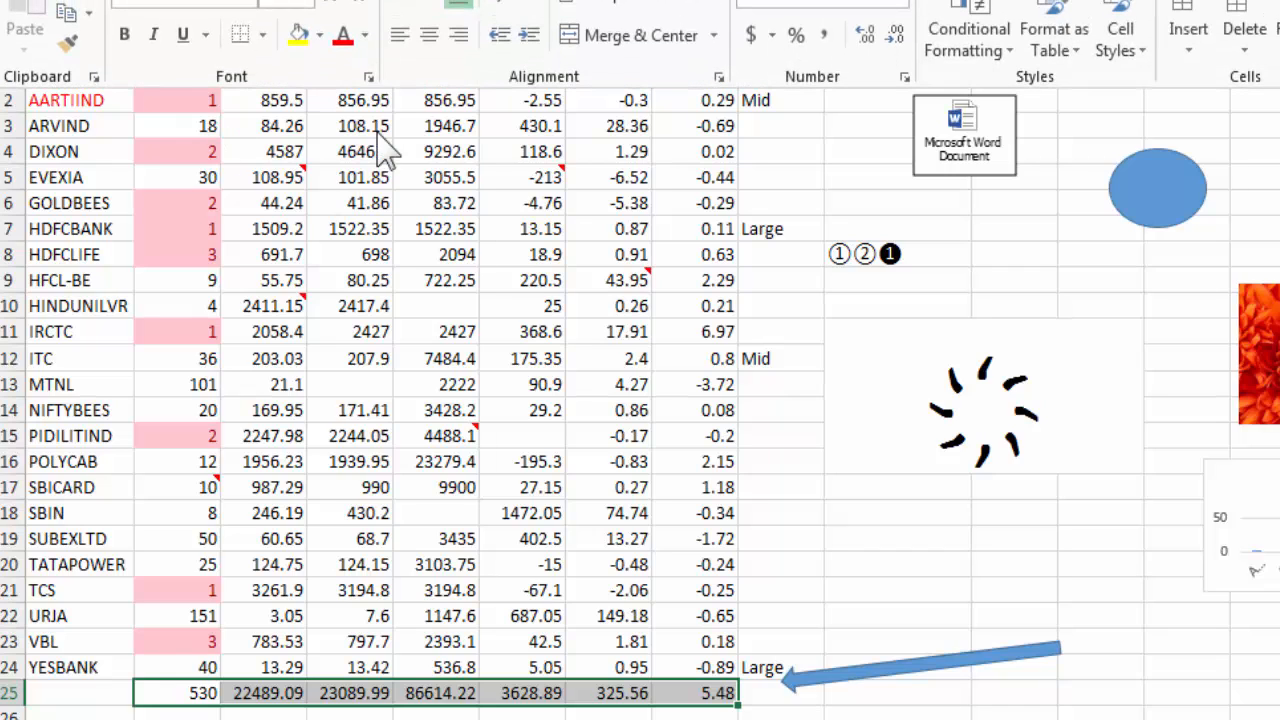
pyautogui.click(340, 33)
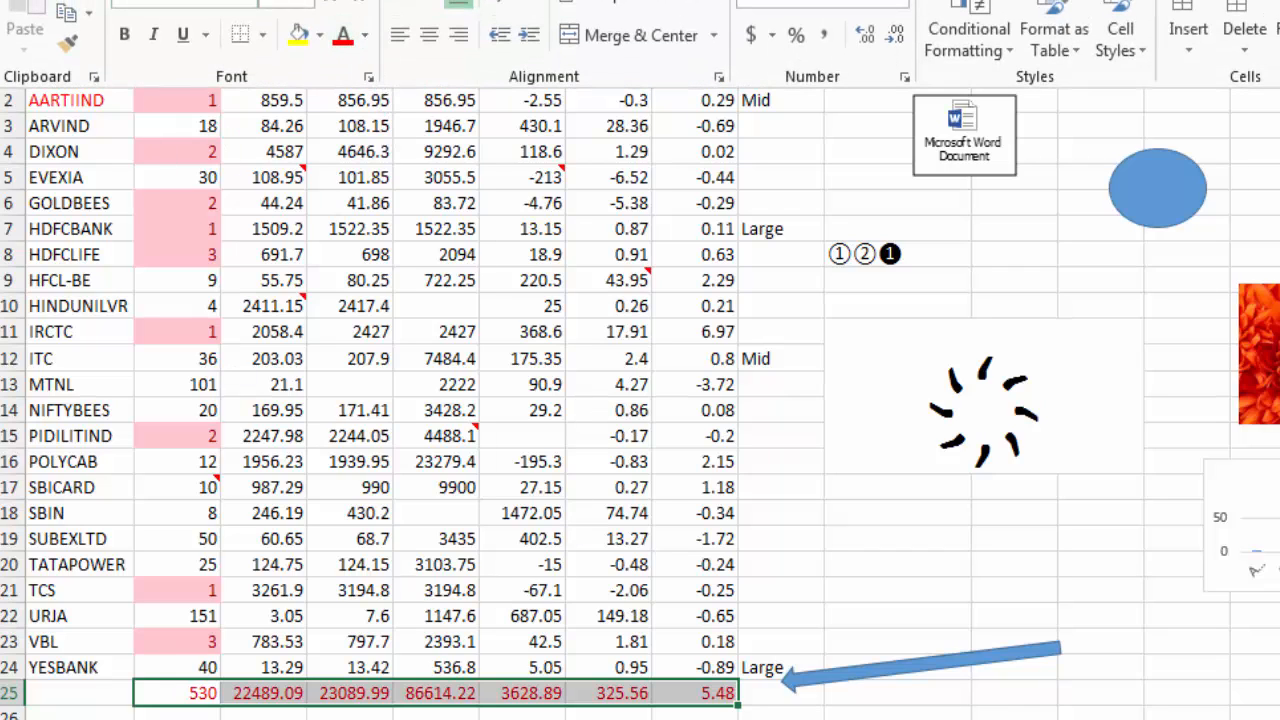
pyautogui.click(299, 34)
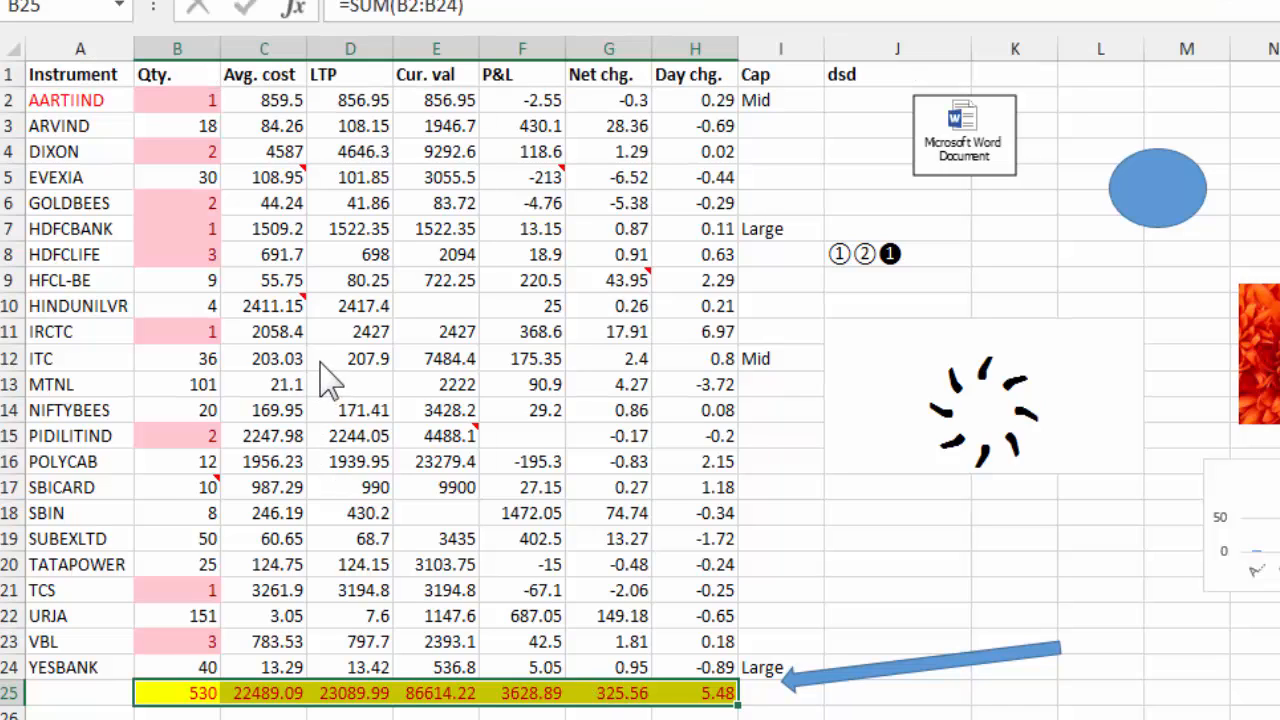
# From cell C7, select all objects on the sheet with Go To Special.
pyautogui.click(285, 228)
pyautogui.hotkey('ctrl', 'g')
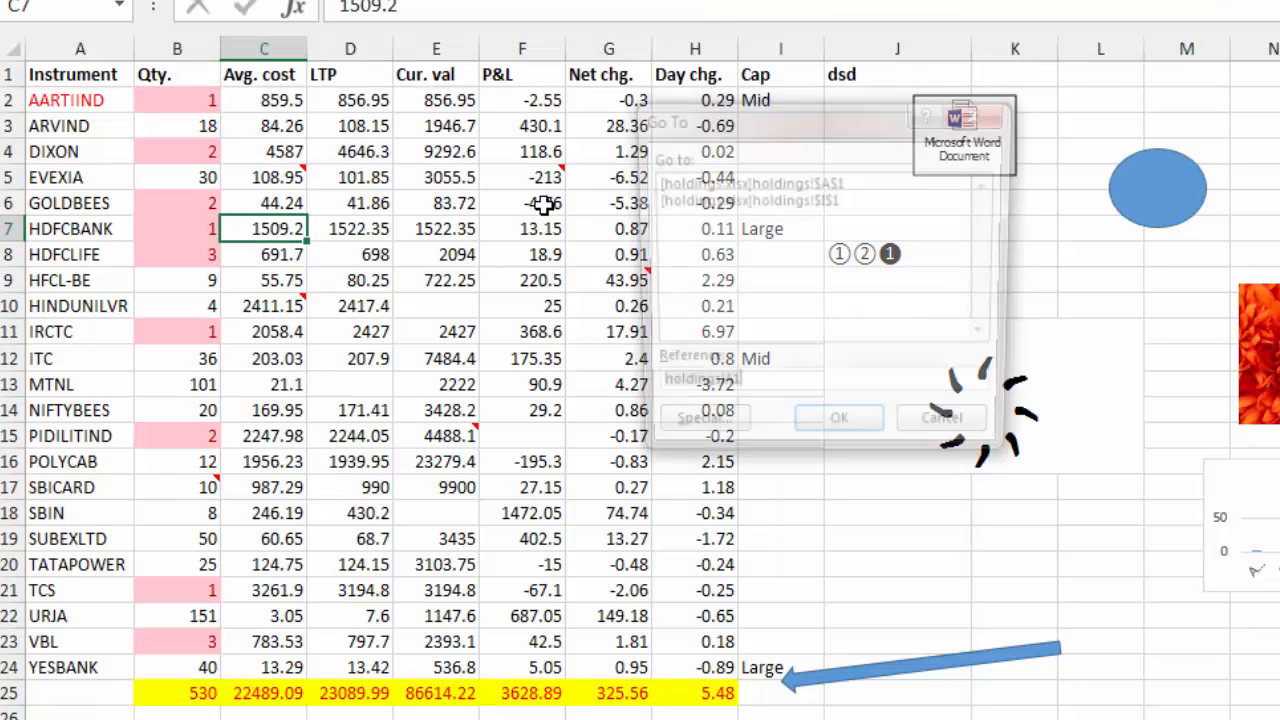
pyautogui.click(730, 434)
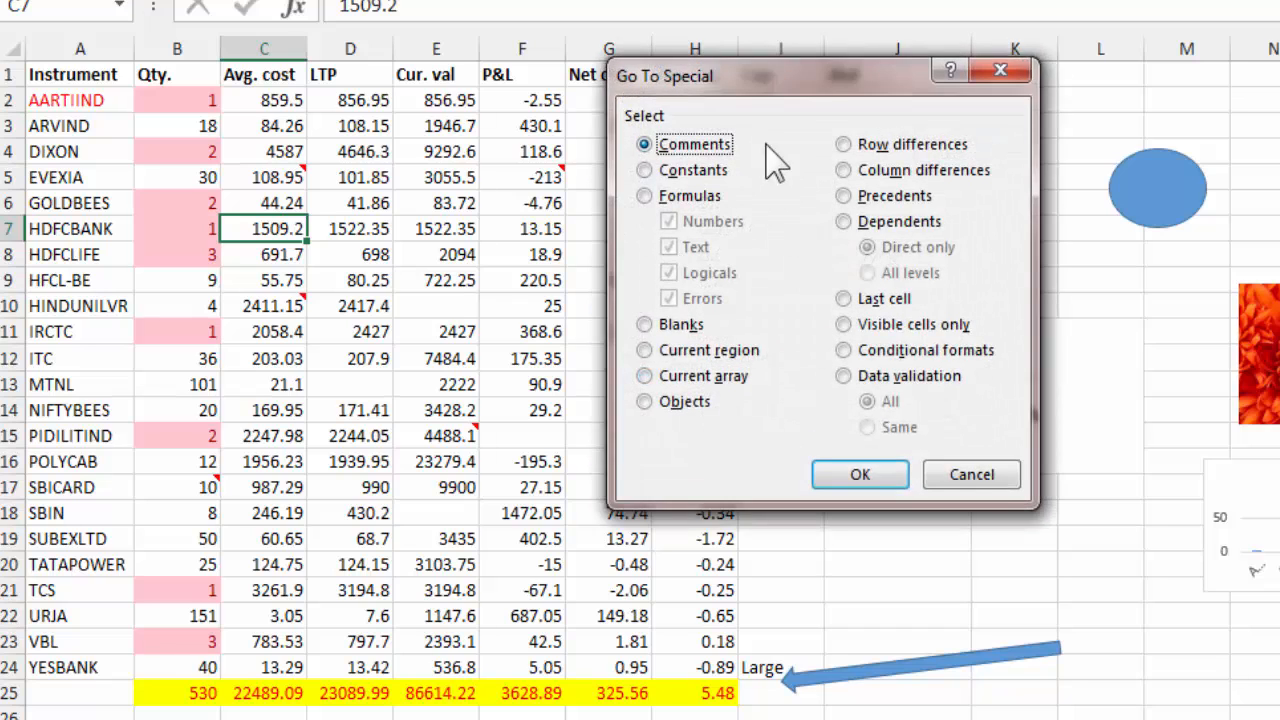
pyautogui.moveTo(808, 95); pyautogui.dragTo(606, 143)
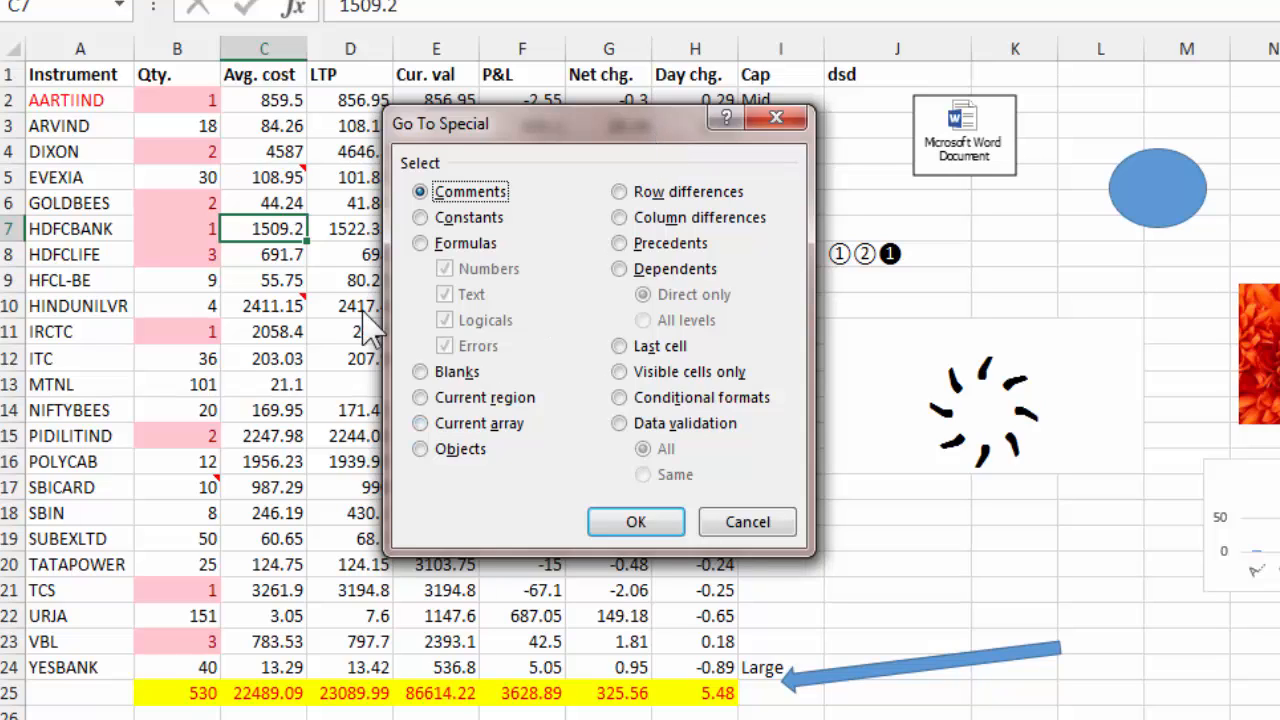
pyautogui.click(421, 243)
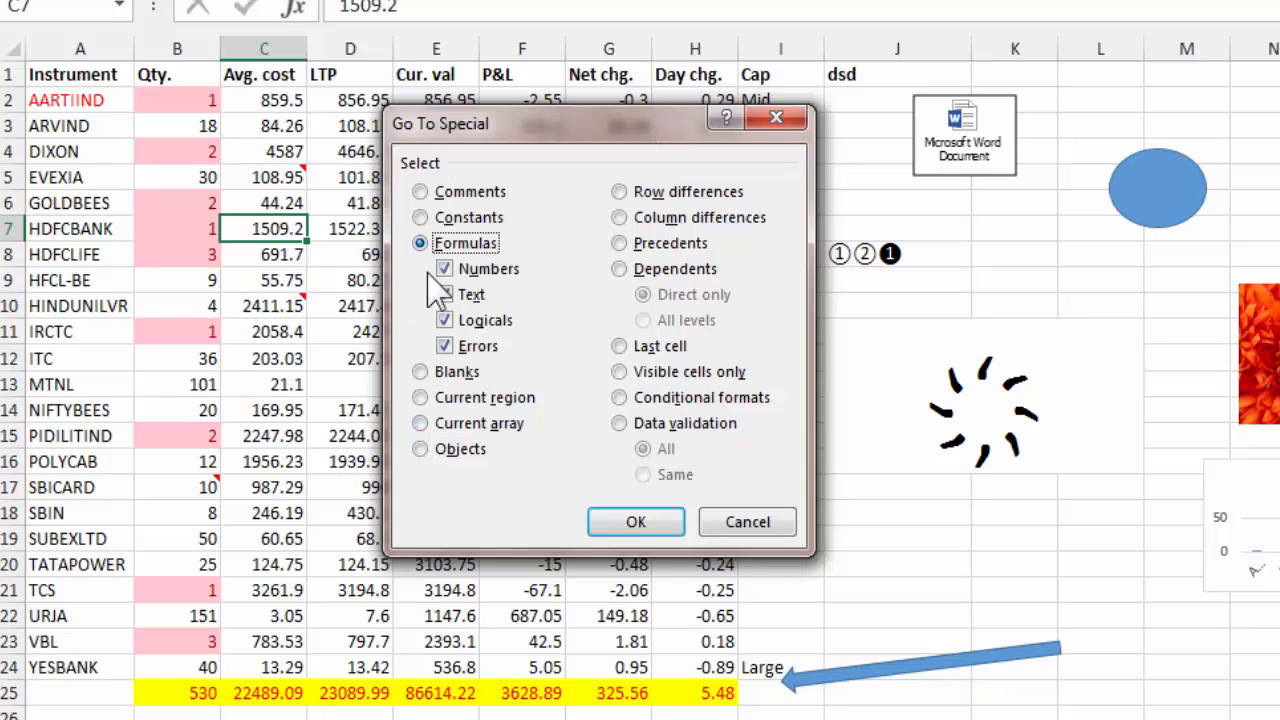
pyautogui.click(421, 371)
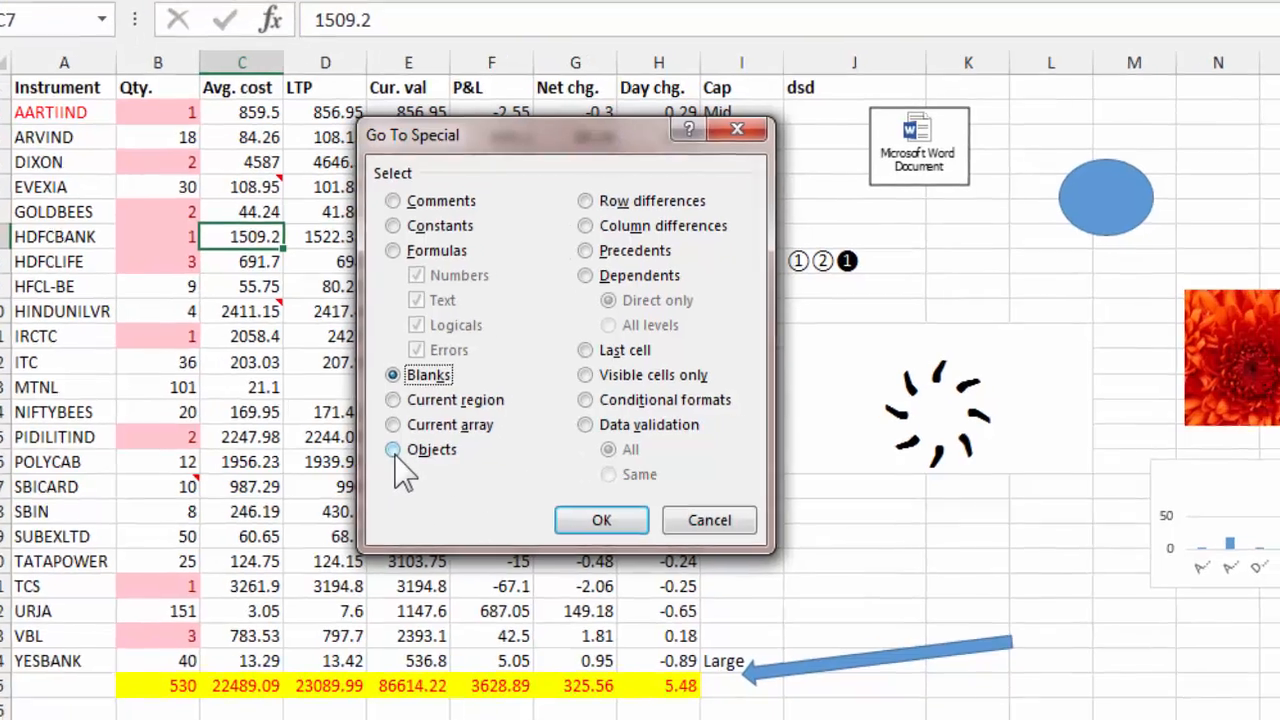
pyautogui.click(393, 451)
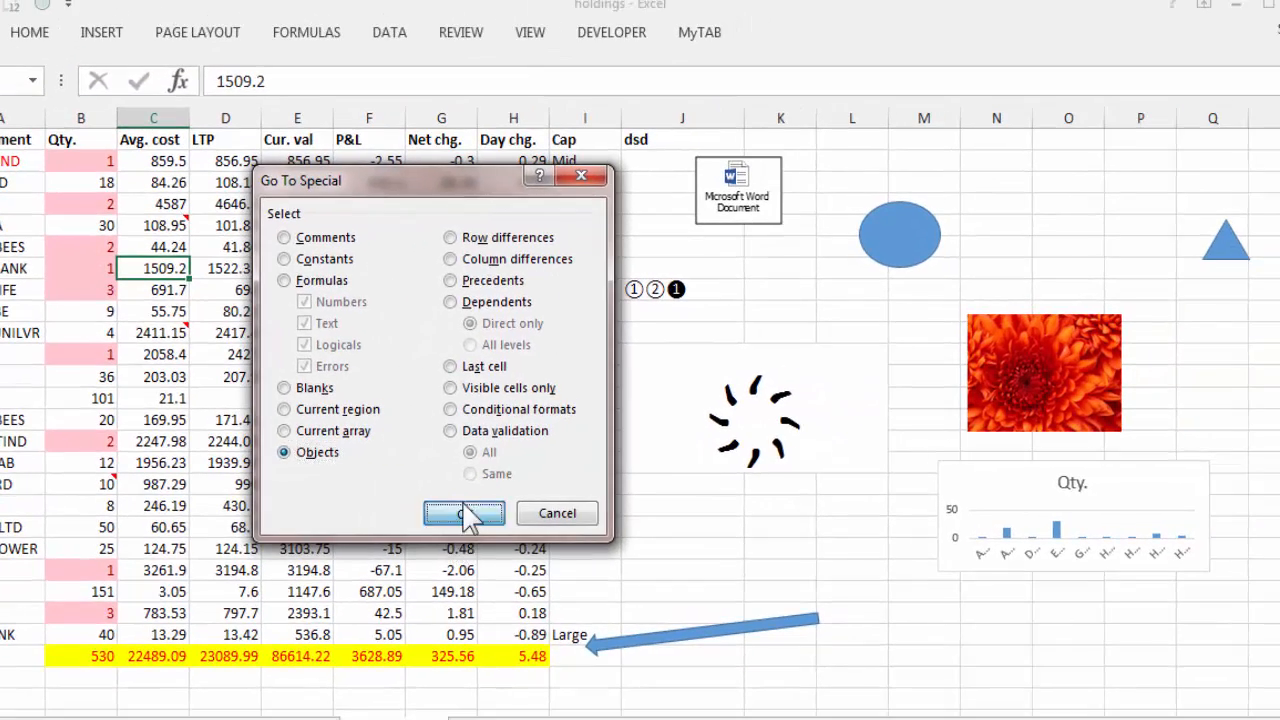
pyautogui.click(464, 513)
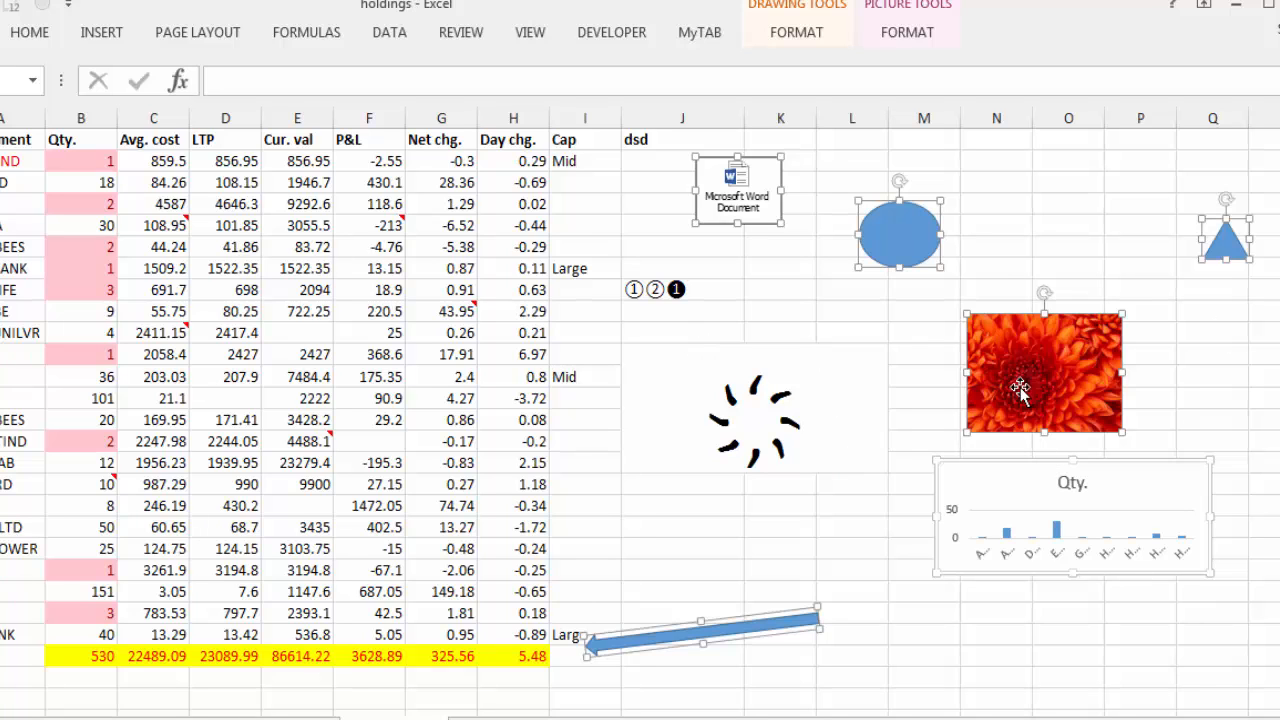
# Move all selected objects slightly together, shrink them together, and deselect them.
pyautogui.moveTo(1020, 390)
pyautogui.mouseDown()
pyautogui.moveTo(922, 372)
pyautogui.moveTo(1010, 406)
pyautogui.mouseUp()
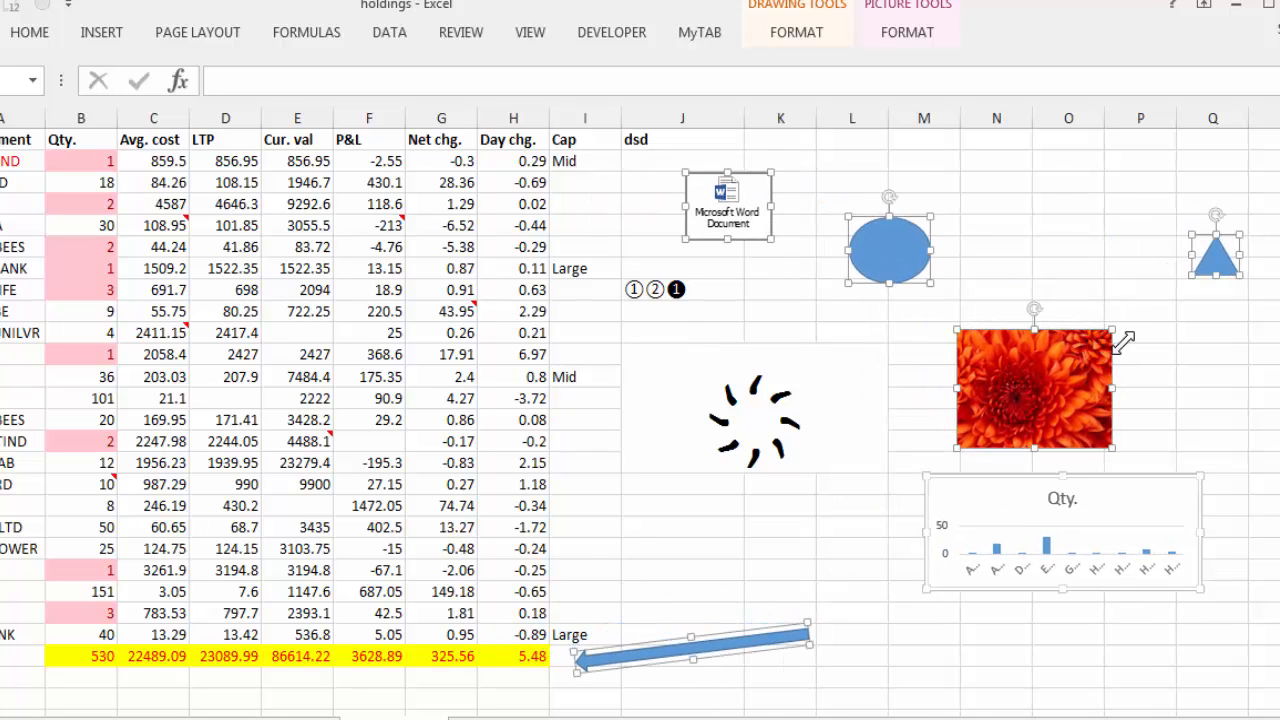
pyautogui.moveTo(1110, 333)
pyautogui.mouseDown()
pyautogui.moveTo(1163, 286)
pyautogui.moveTo(1086, 340)
pyautogui.moveTo(1097, 342)
pyautogui.mouseUp()
pyautogui.click(904, 316)
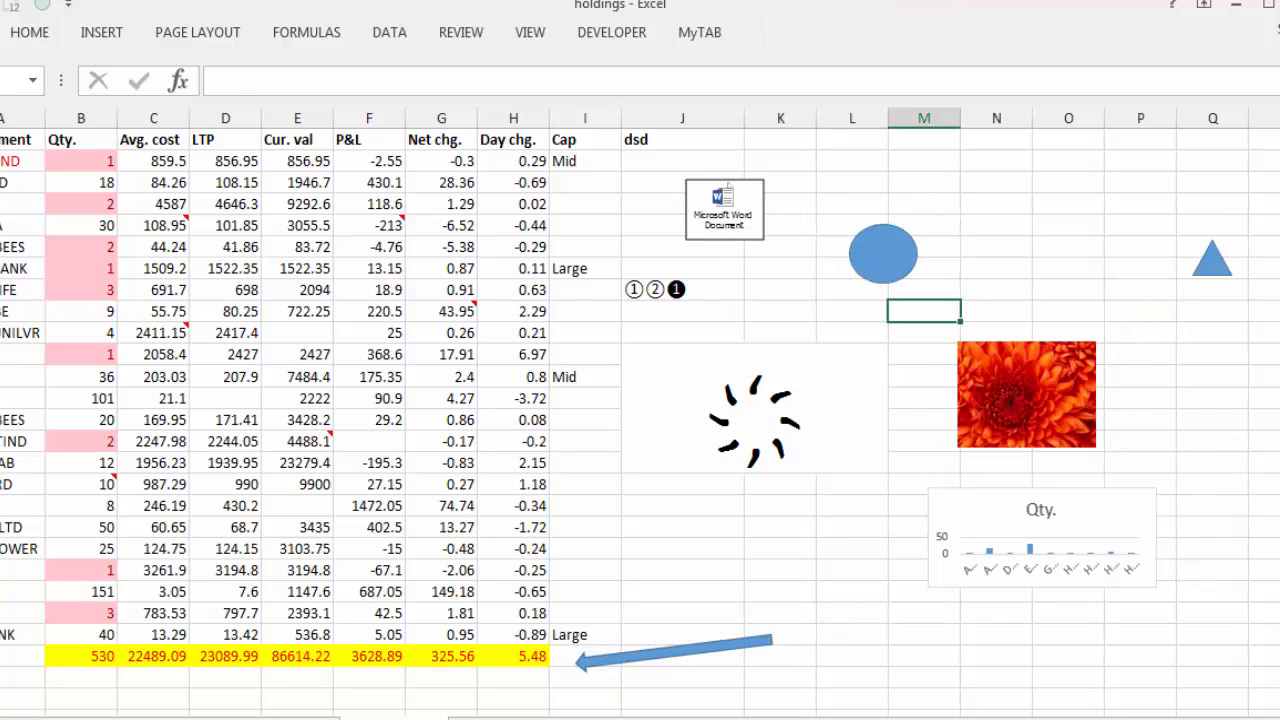
# From cell D11, jump to the sheet's last used cell with Go To Special.
pyautogui.click(225, 354)
pyautogui.press('F5')
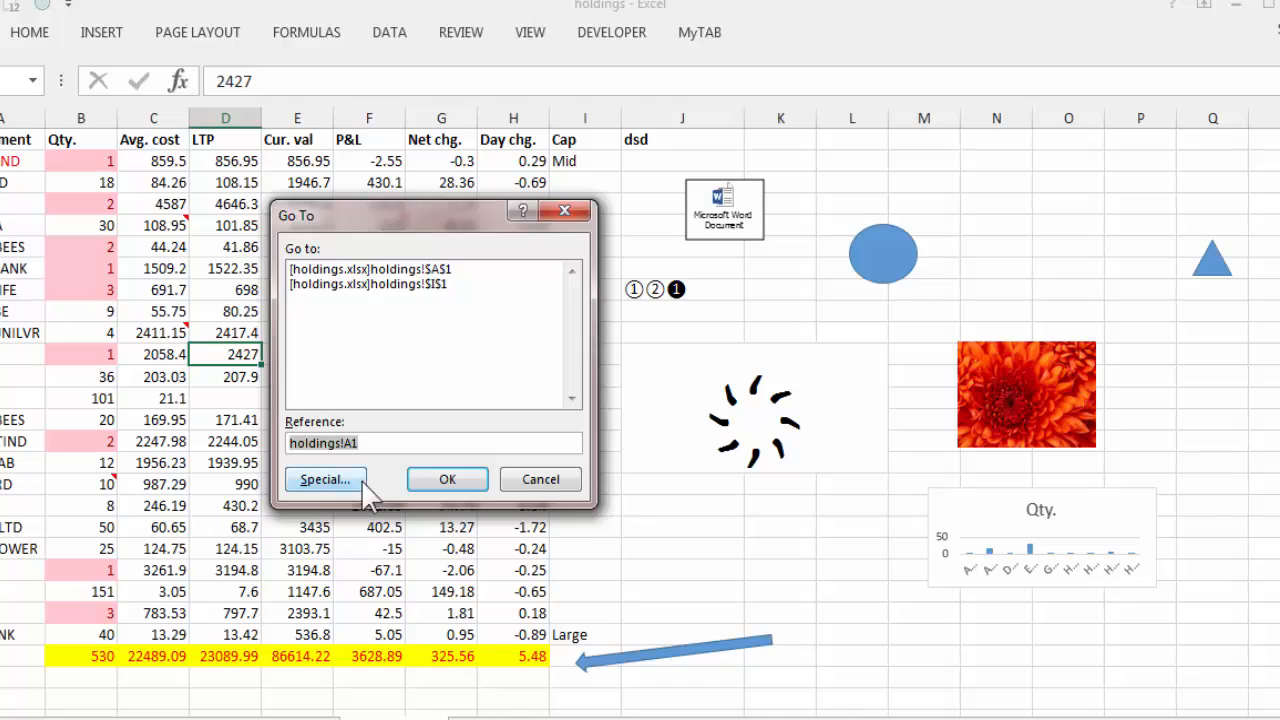
pyautogui.click(326, 480)
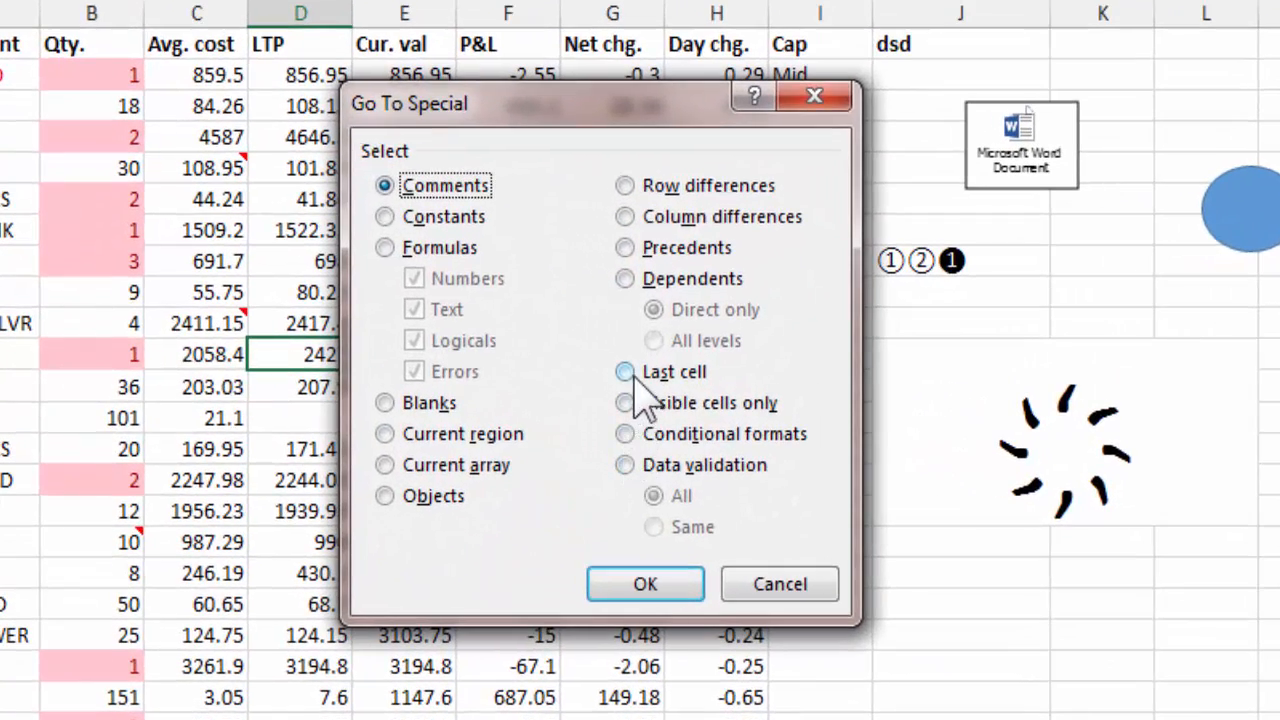
pyautogui.click(624, 372)
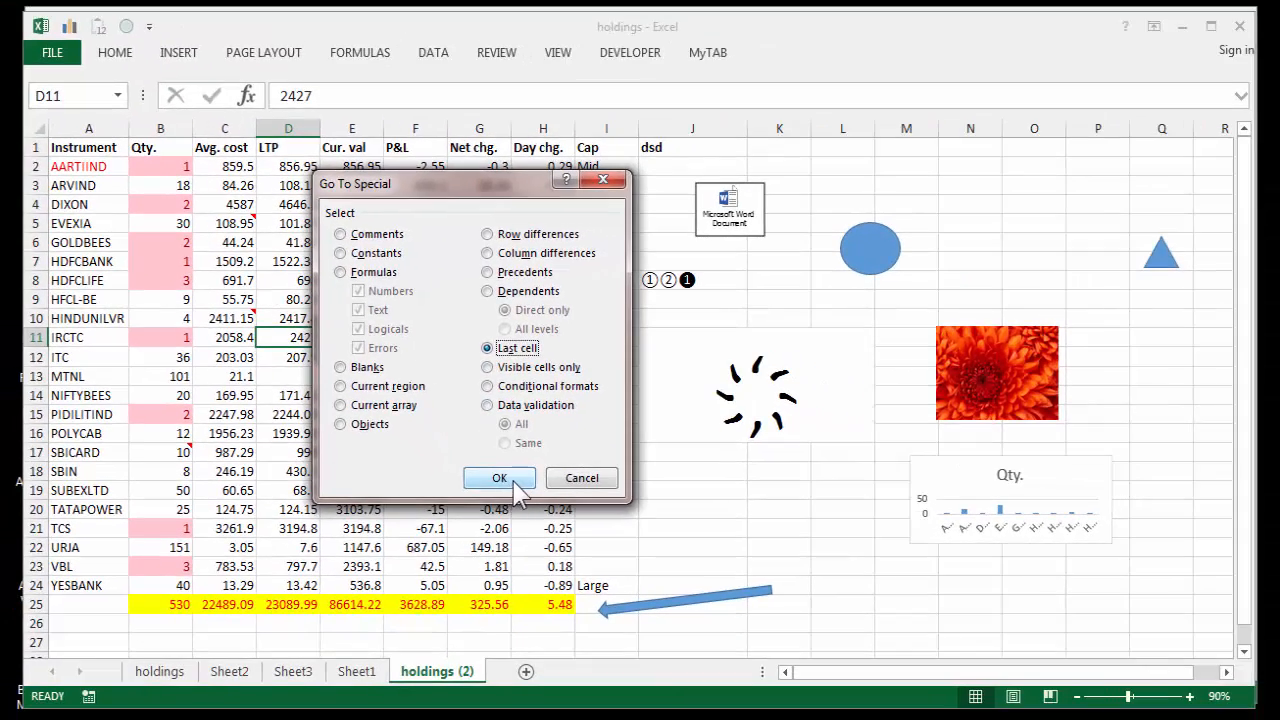
pyautogui.click(499, 478)
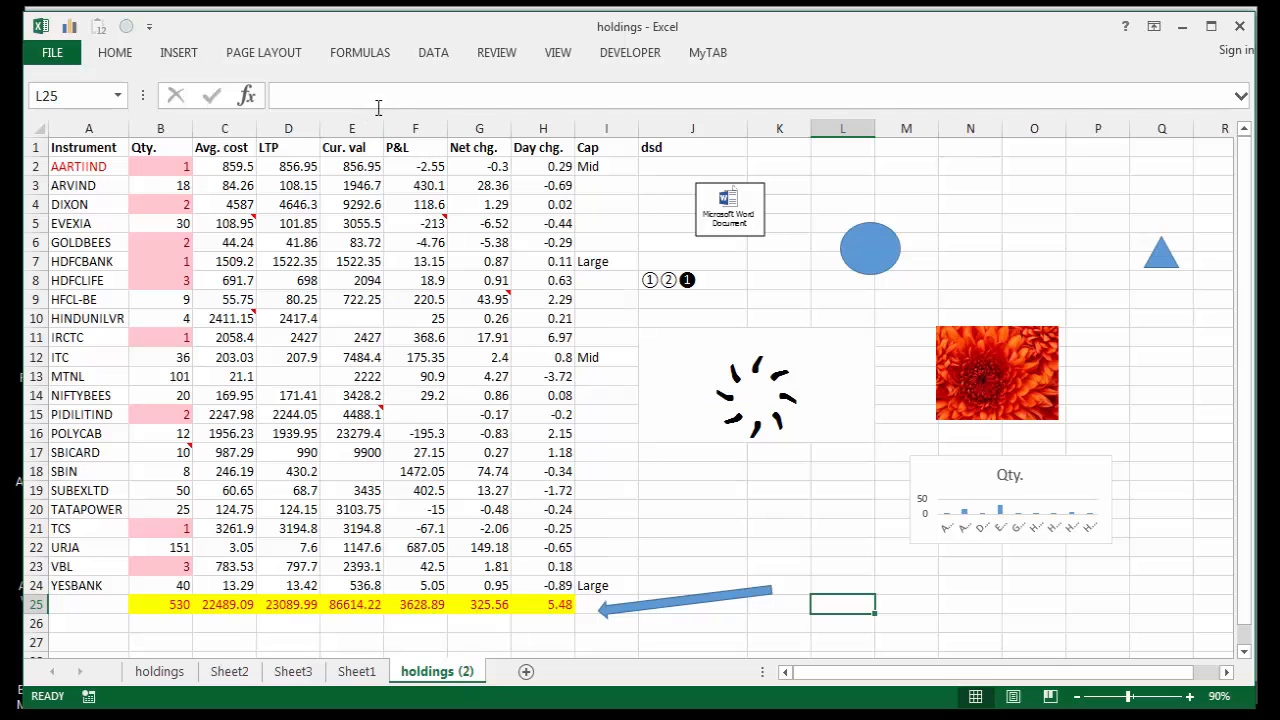
# Select the range from G1 through the last used cell, and select only cell L25.
pyautogui.click(481, 151)
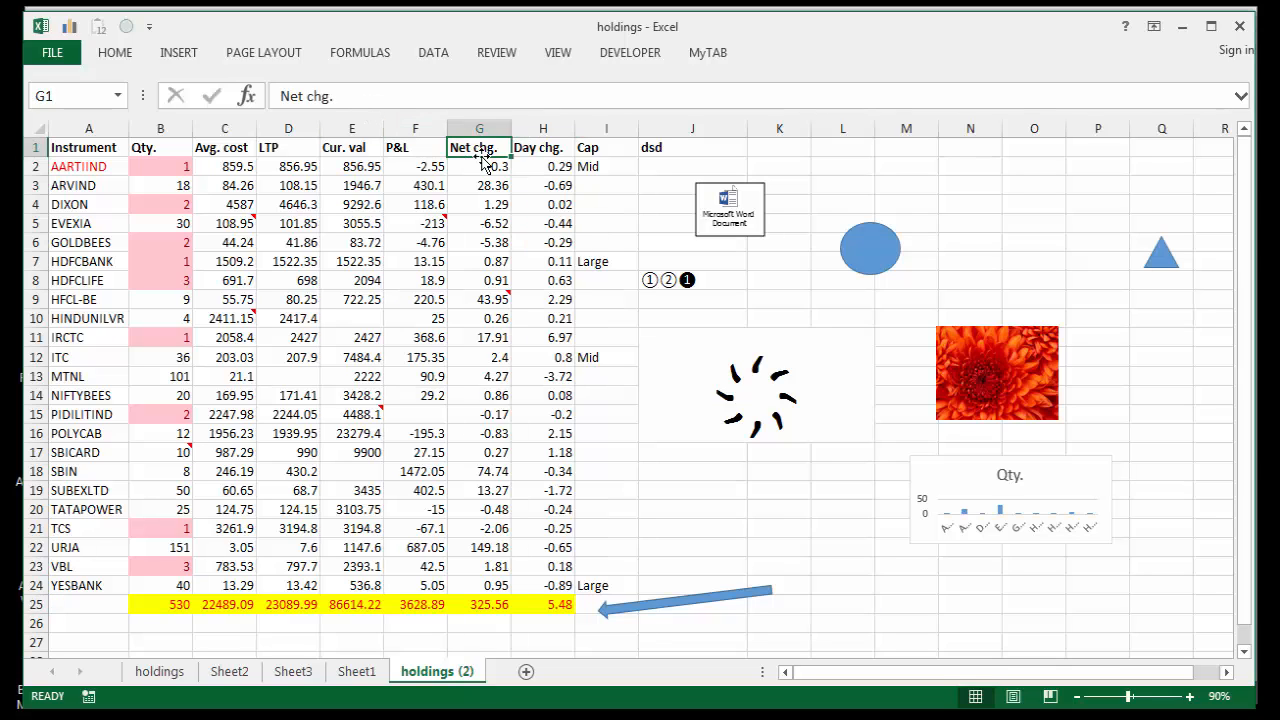
pyautogui.hotkey('ctrl', 'shift', 'End')
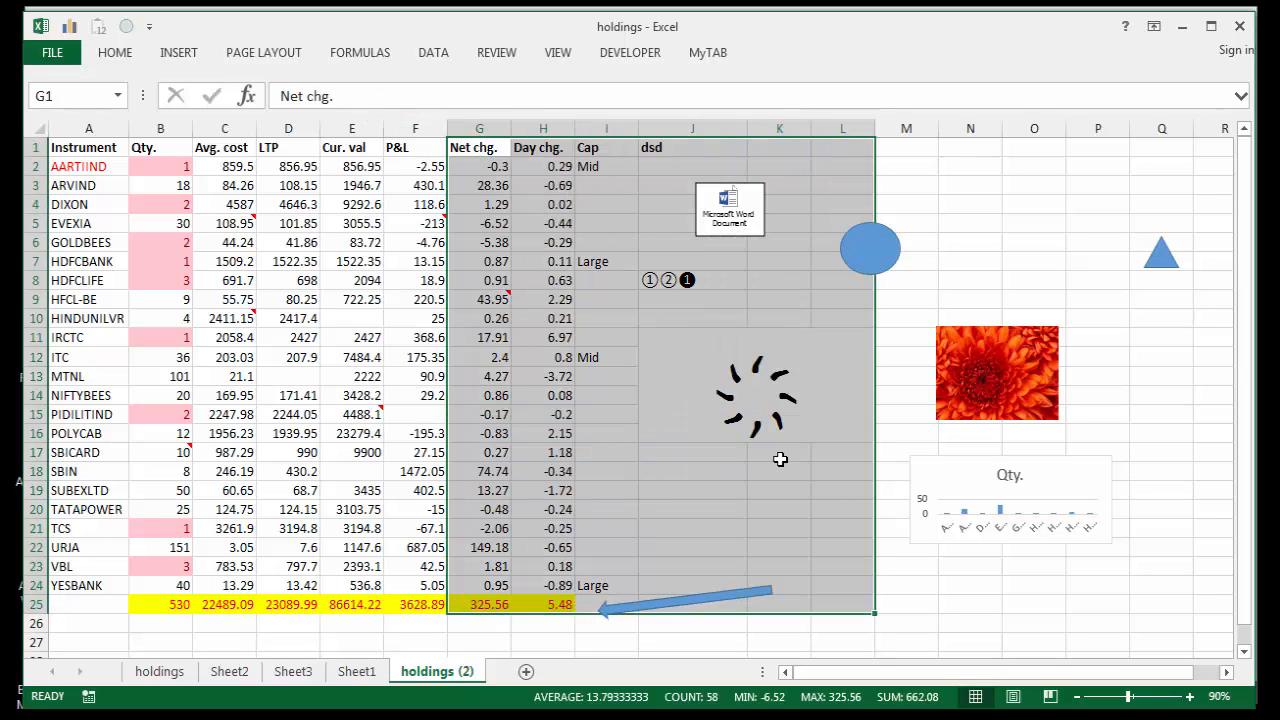
pyautogui.click(853, 604)
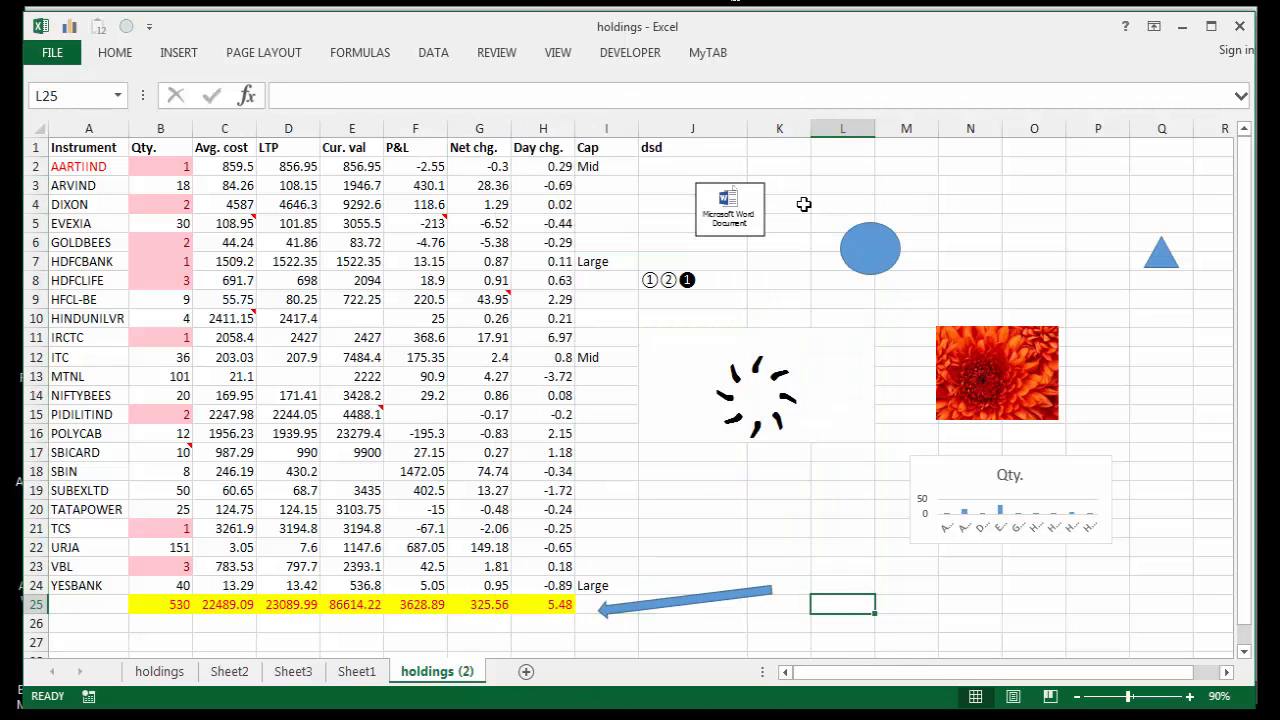
pyautogui.click(521, 382)
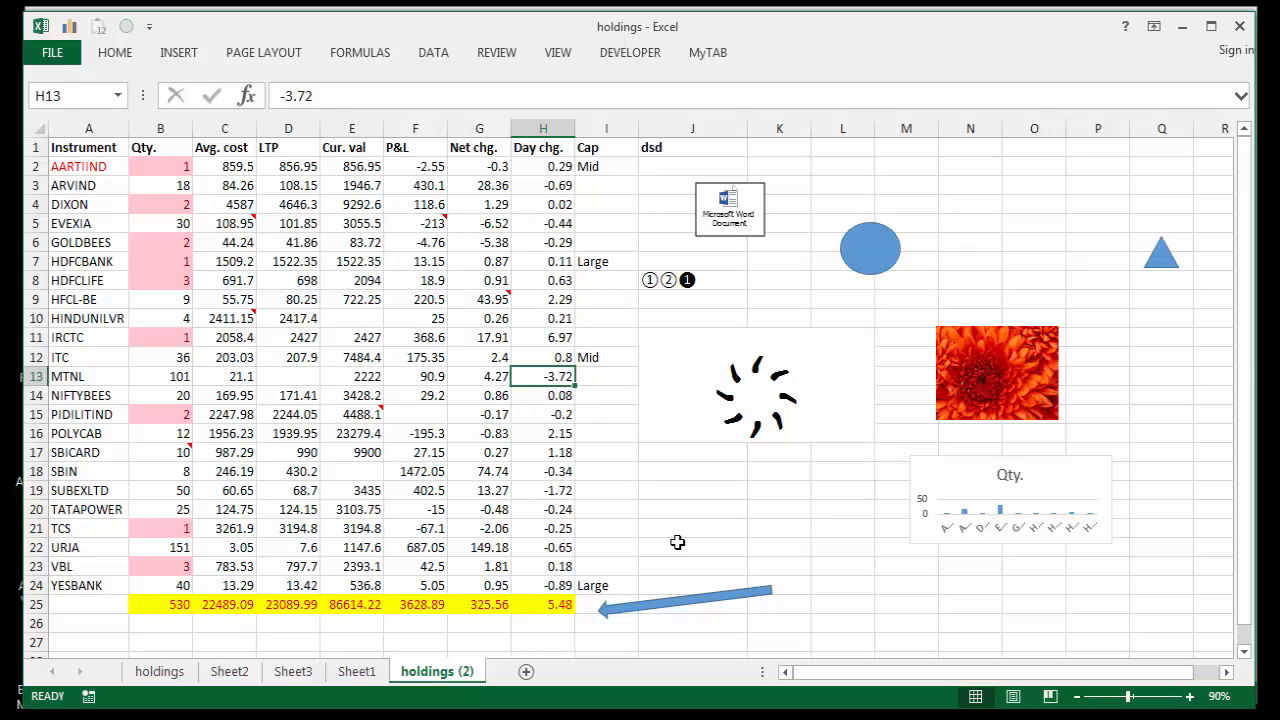
pyautogui.hotkey('ctrl', 'g')
pyautogui.click(345, 462)
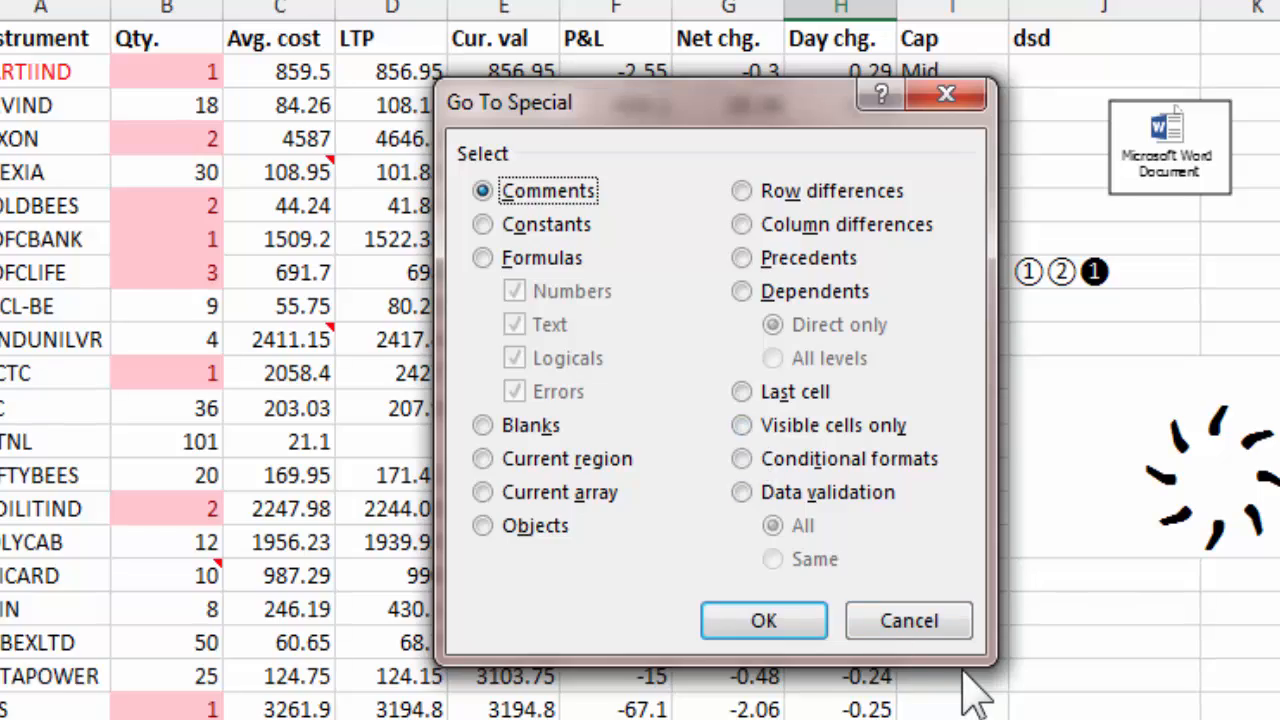
pyautogui.press('Escape')
# Select the header row from A1 to J1 and turn on filtering for it.
pyautogui.hotkey('ctrl', 'Up')
pyautogui.press('Left')
pyautogui.hotkey('ctrl', 'Left')
pyautogui.hotkey('ctrl', 'shift', 'Right')
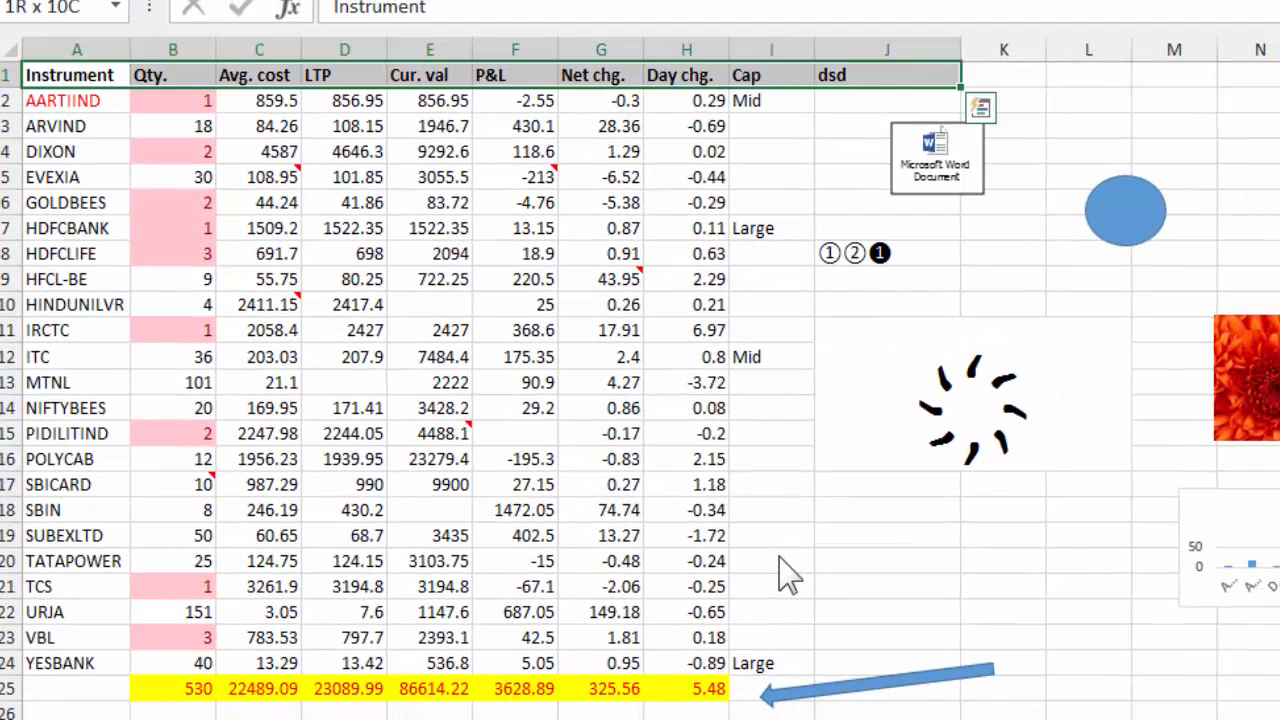
pyautogui.hotkey('ctrl', 'shift', 'l')
# Filter the Instrument column to show only AARTIIND, EVEXIA, GOLDBEES and HFCL-BE.
pyautogui.hotkey('alt', 'Down')
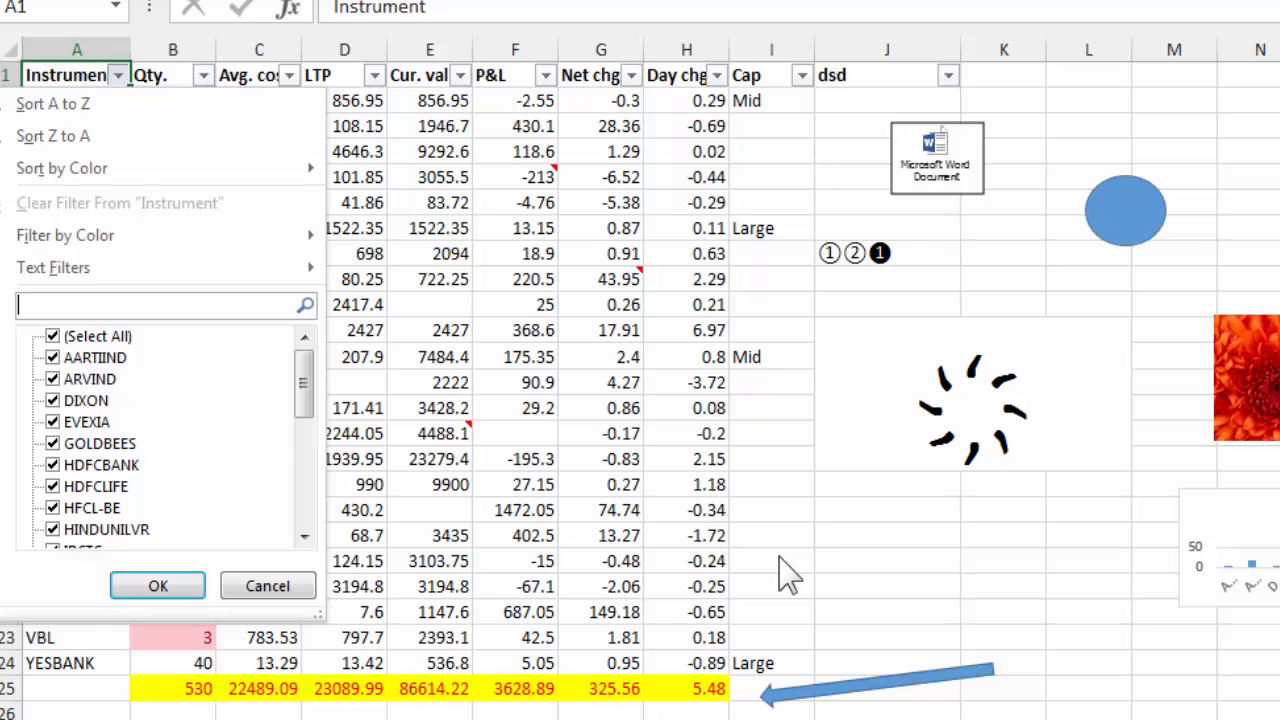
pyautogui.press('Tab')
pyautogui.press('space')
pyautogui.press('Down')
pyautogui.press('space')
pyautogui.press('Down')
pyautogui.press('Down')
pyautogui.press('Down')
pyautogui.press('space')
pyautogui.press('Down')
pyautogui.press('space')
pyautogui.press('Down')
pyautogui.press('Down')
pyautogui.press('Down')
pyautogui.press('space')
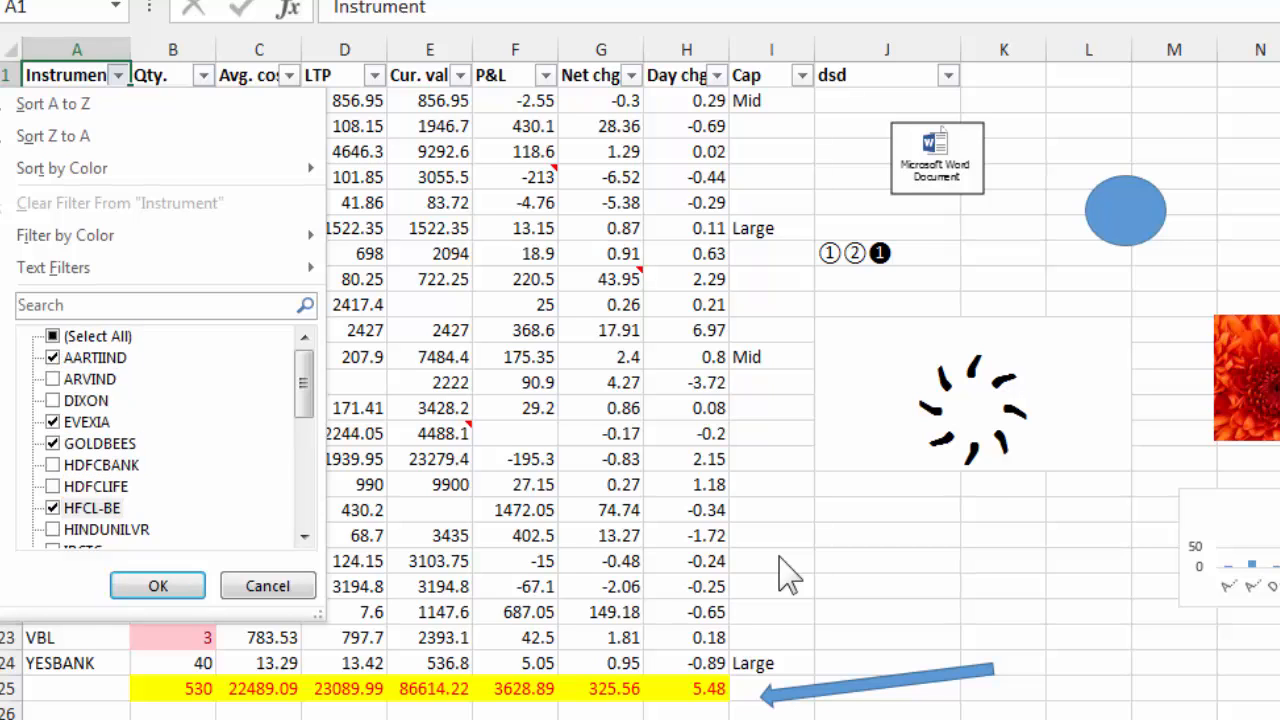
pyautogui.press('Return')
# Select the filtered table from the Instrument header in A1 through the Day chg. column, down to row 9.
pyautogui.press('Down')
pyautogui.press('Up')
pyautogui.hotkey('ctrl', 'shift', 'Right')
pyautogui.hotkey('ctrl', 'shift', 'Down')
pyautogui.hotkey('shift', 'Right')
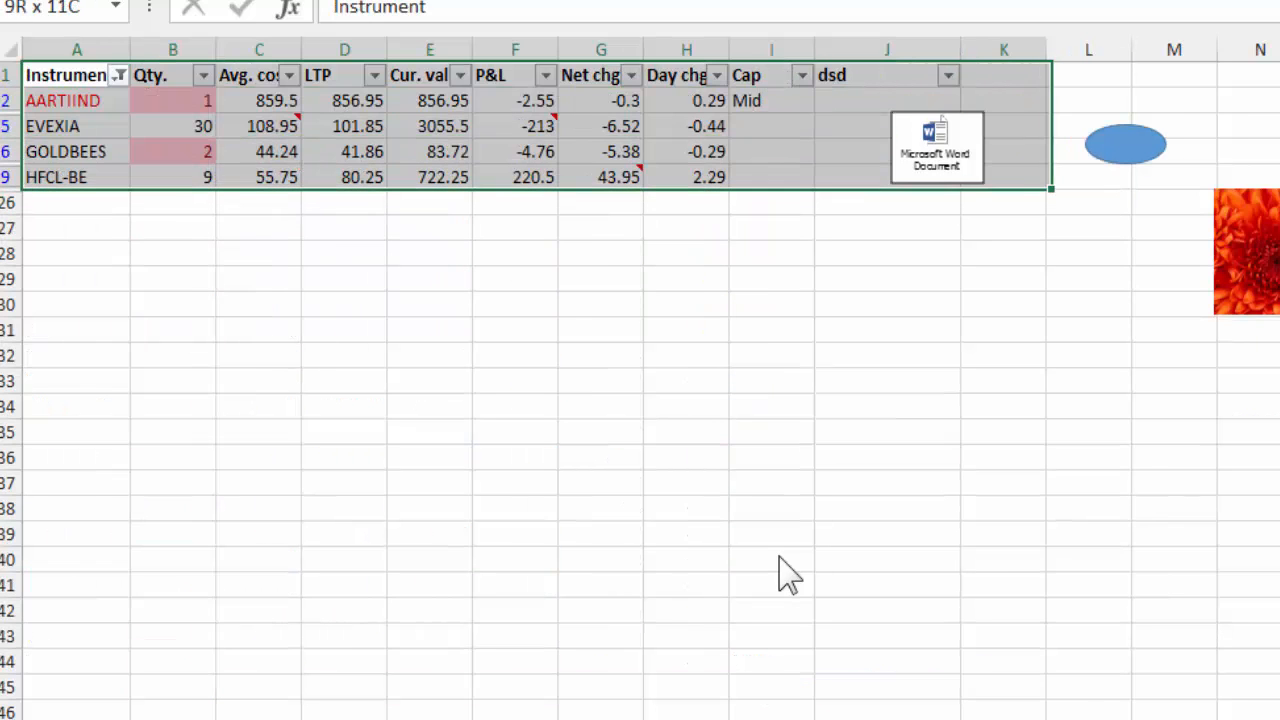
pyautogui.hotkey('shift', 'Left')
pyautogui.hotkey('shift', 'Left')
pyautogui.hotkey('shift', 'Left')
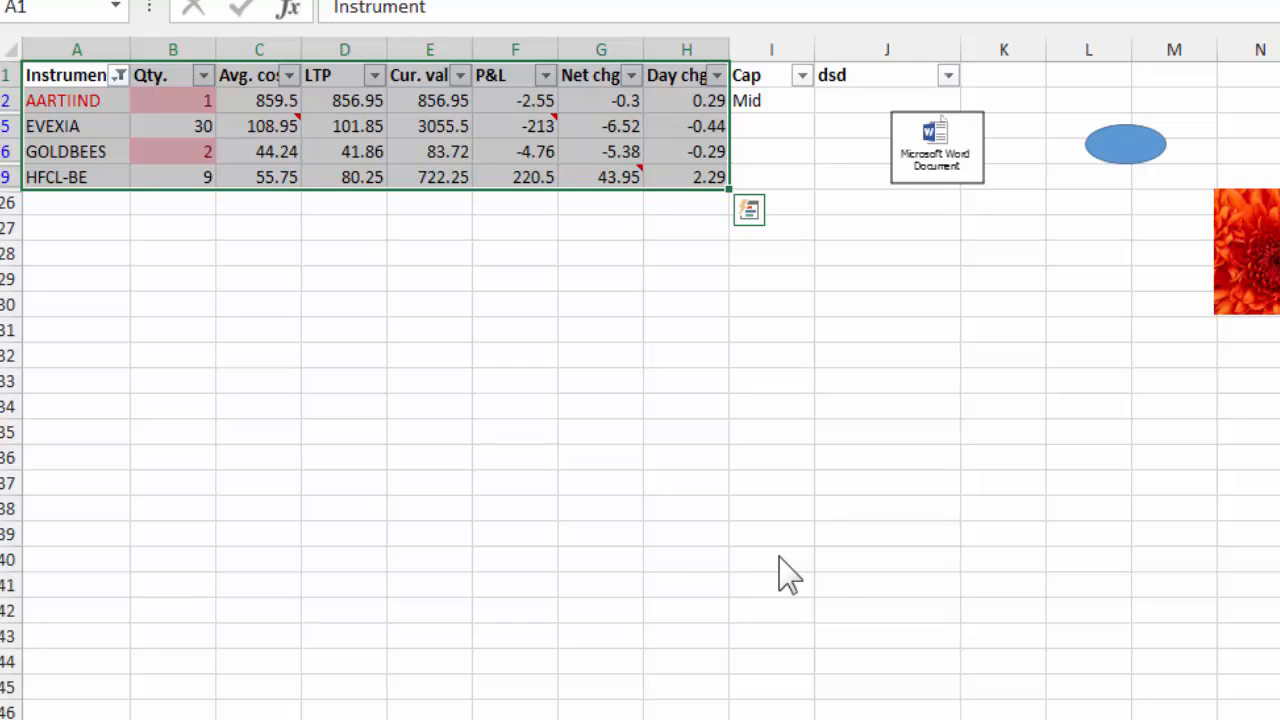
# Restrict the selection of the filtered table to visible cells only with Go To Special.
pyautogui.hotkey('ctrl', 'g')
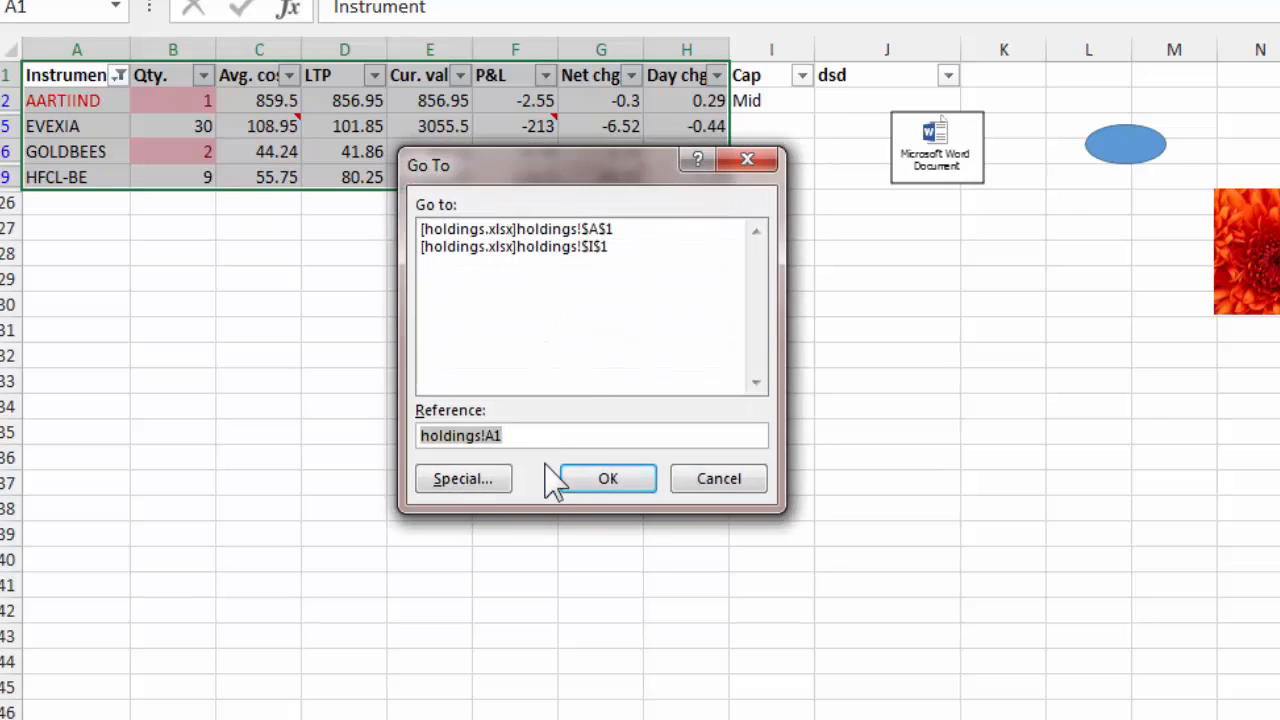
pyautogui.click(480, 482)
pyautogui.click(612, 370)
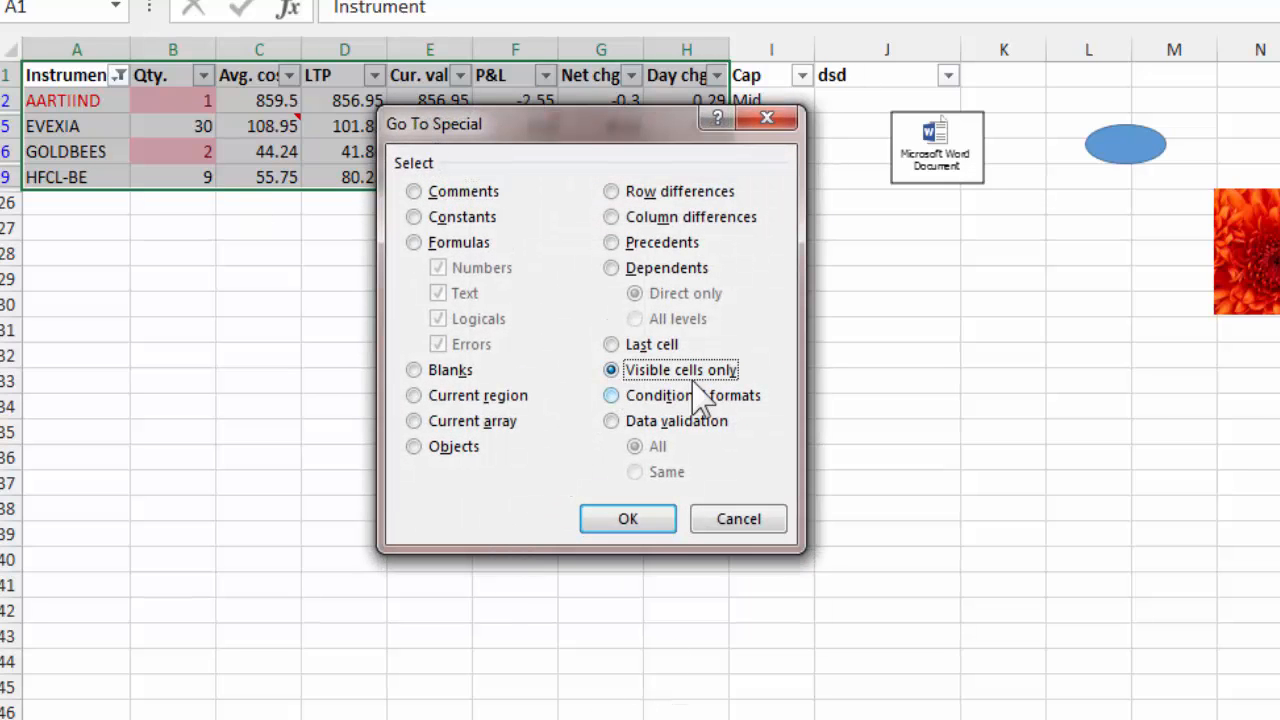
pyautogui.click(646, 522)
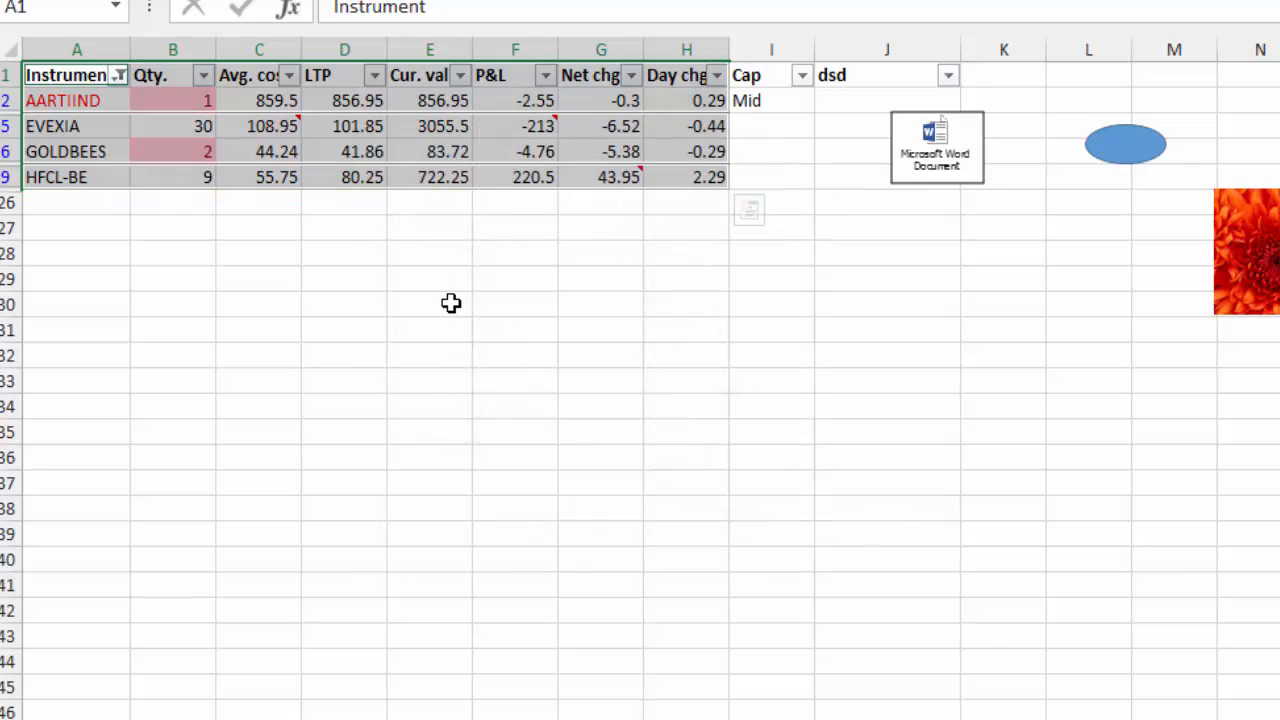
pyautogui.hotkey('alt', ';')
# Remove the filter from the table and return to cell A1.
pyautogui.hotkey('ctrl', 'shift', 'l')
pyautogui.press('Down')
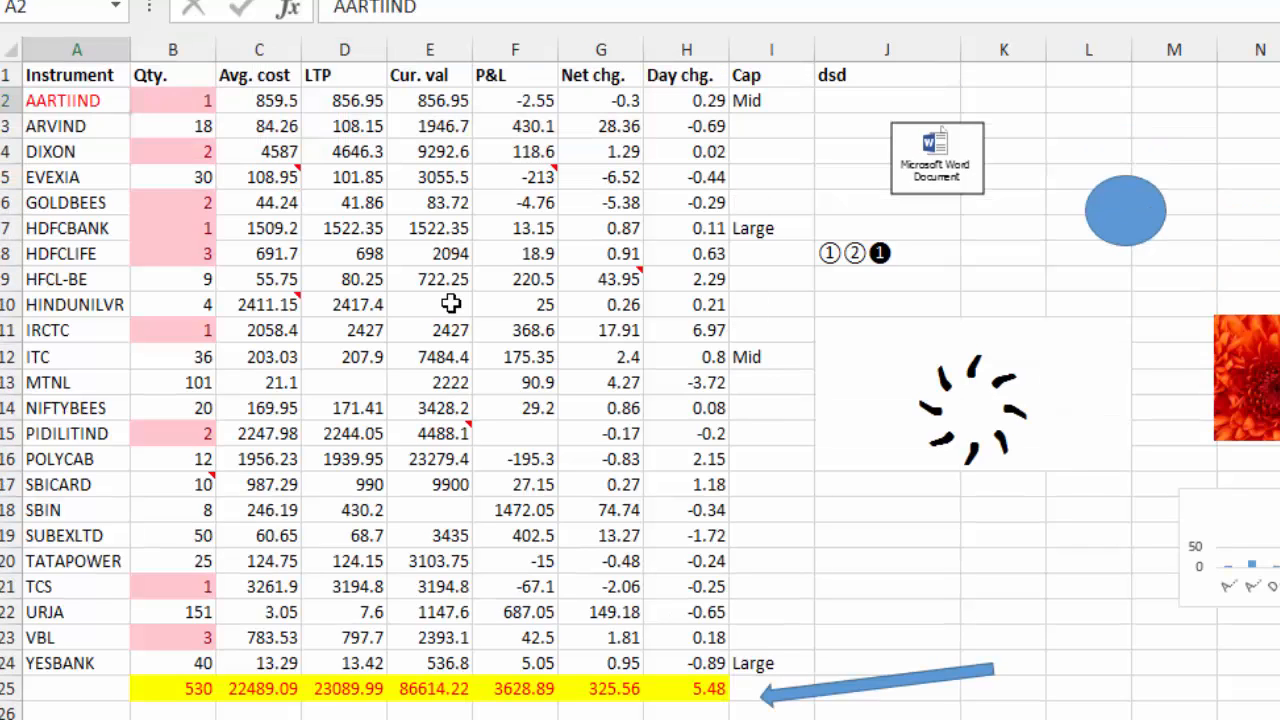
pyautogui.press('Up')
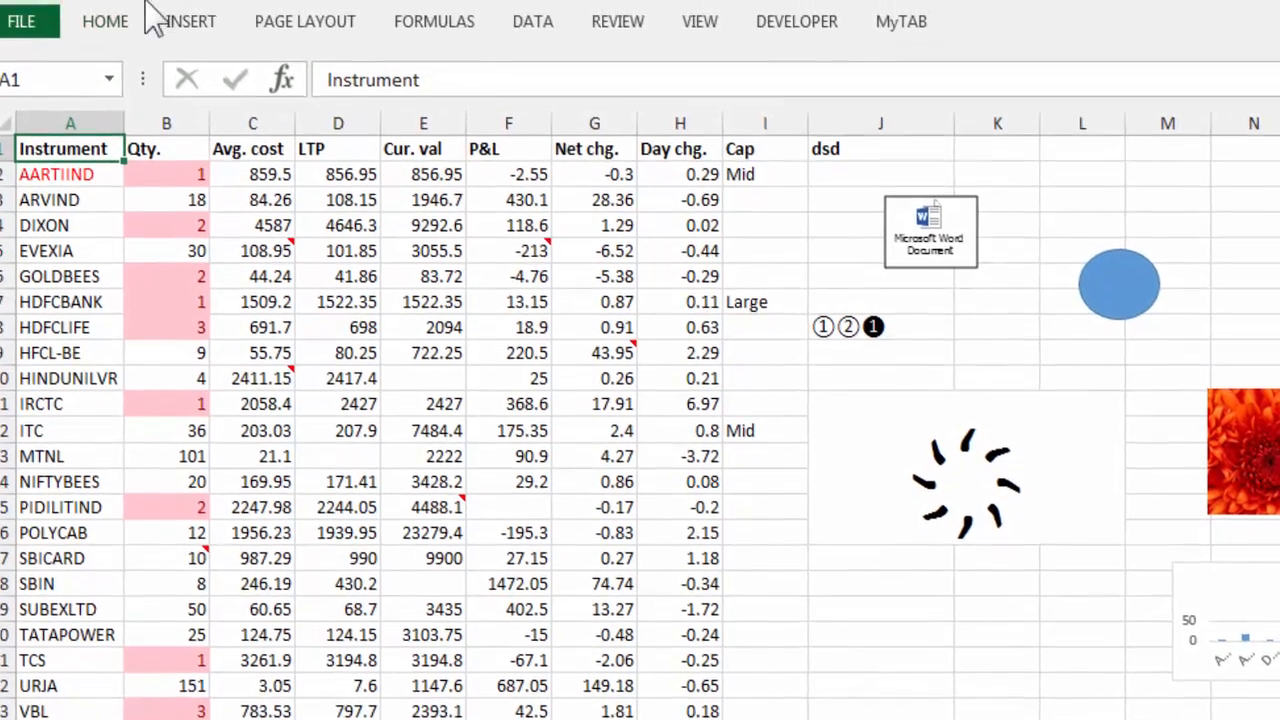
pyautogui.click(125, 54)
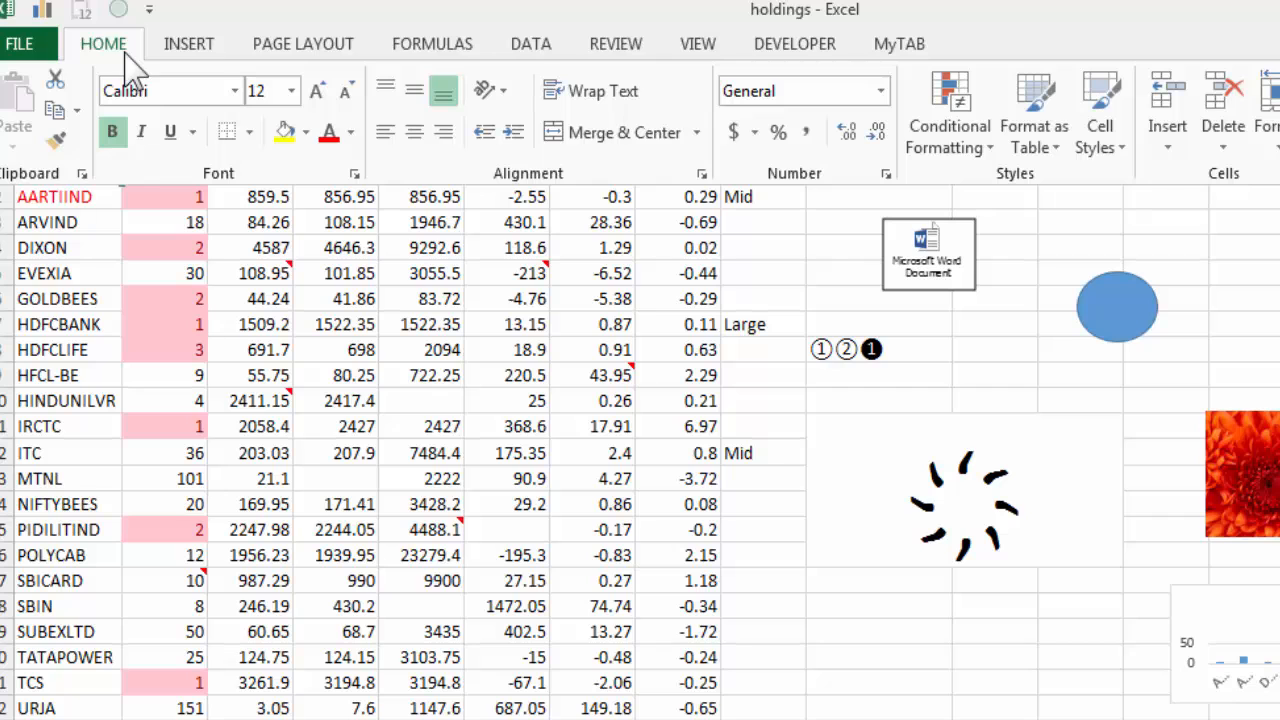
pyautogui.click(531, 46)
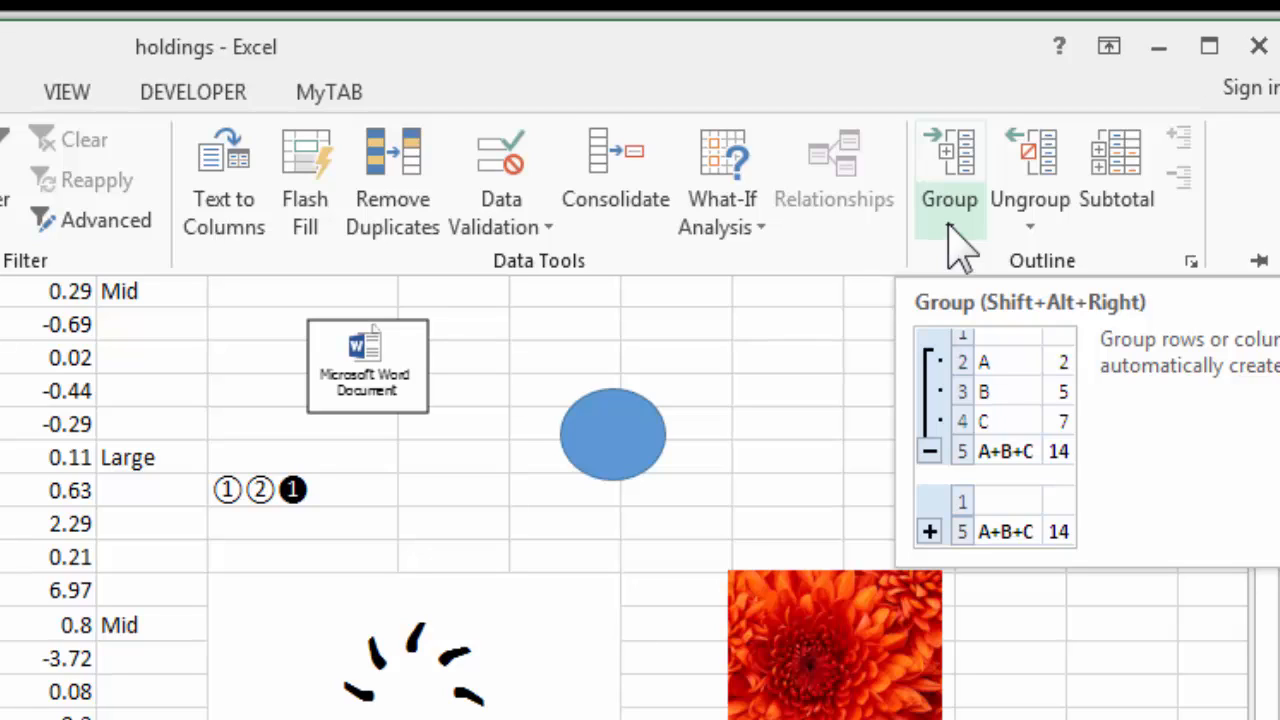
pyautogui.press('Escape')
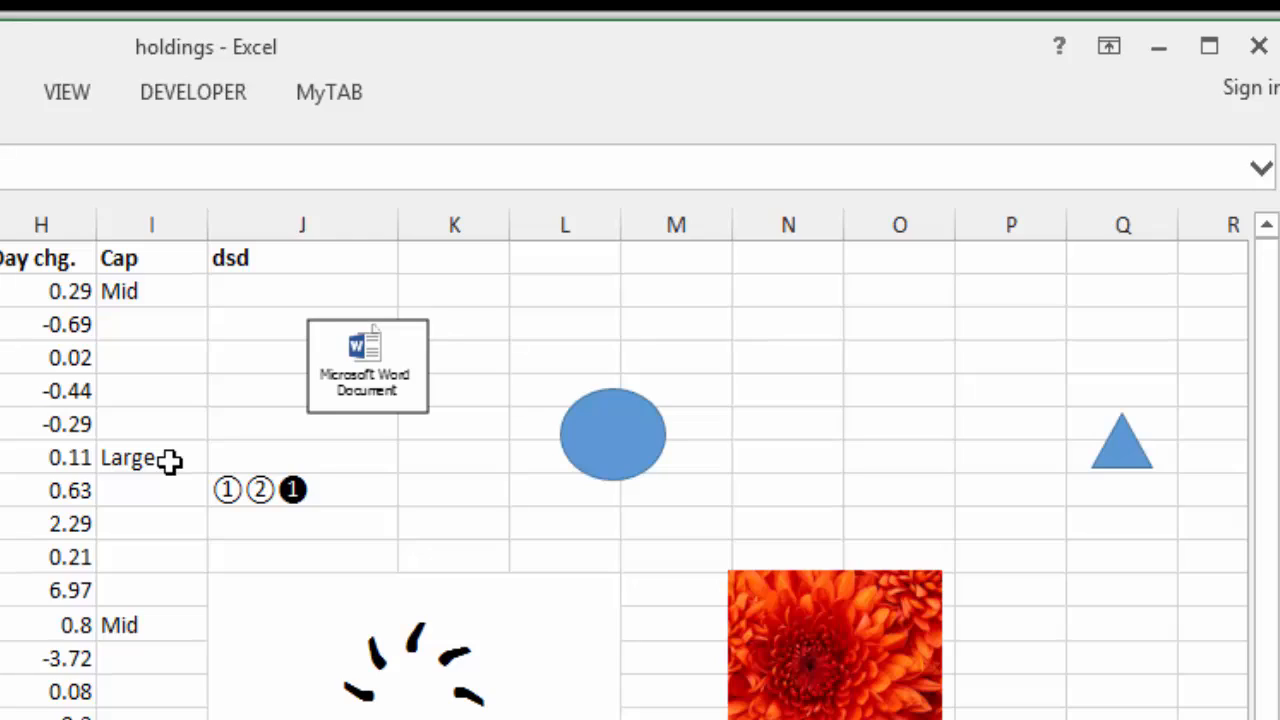
# Select the whole table from the Instrument header through the Cap column, including the totals row, as A1:I25.
pyautogui.hotkey('ctrl', 'shift', 'Right')
pyautogui.hotkey('ctrl', 'shift', 'Down')
pyautogui.hotkey('shift', 'Left')
pyautogui.hotkey('shift', 'Left')
pyautogui.hotkey('shift', 'Down')
pyautogui.hotkey('shift', 'Right')
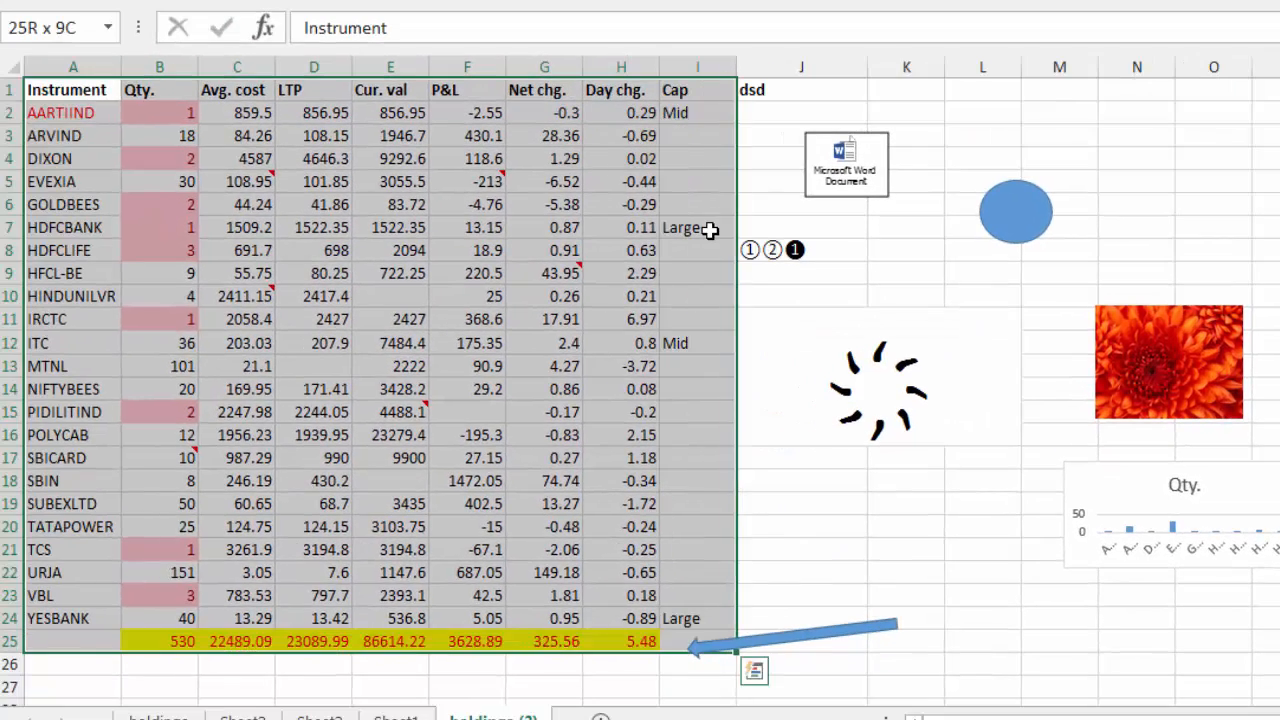
# Select only the header cells from Instrument through Cap, and return to cell A1.
pyautogui.press('Up')
pyautogui.hotkey('ctrl', 'shift', 'Right')
pyautogui.hotkey('shift', 'Left')
pyautogui.press('Down')
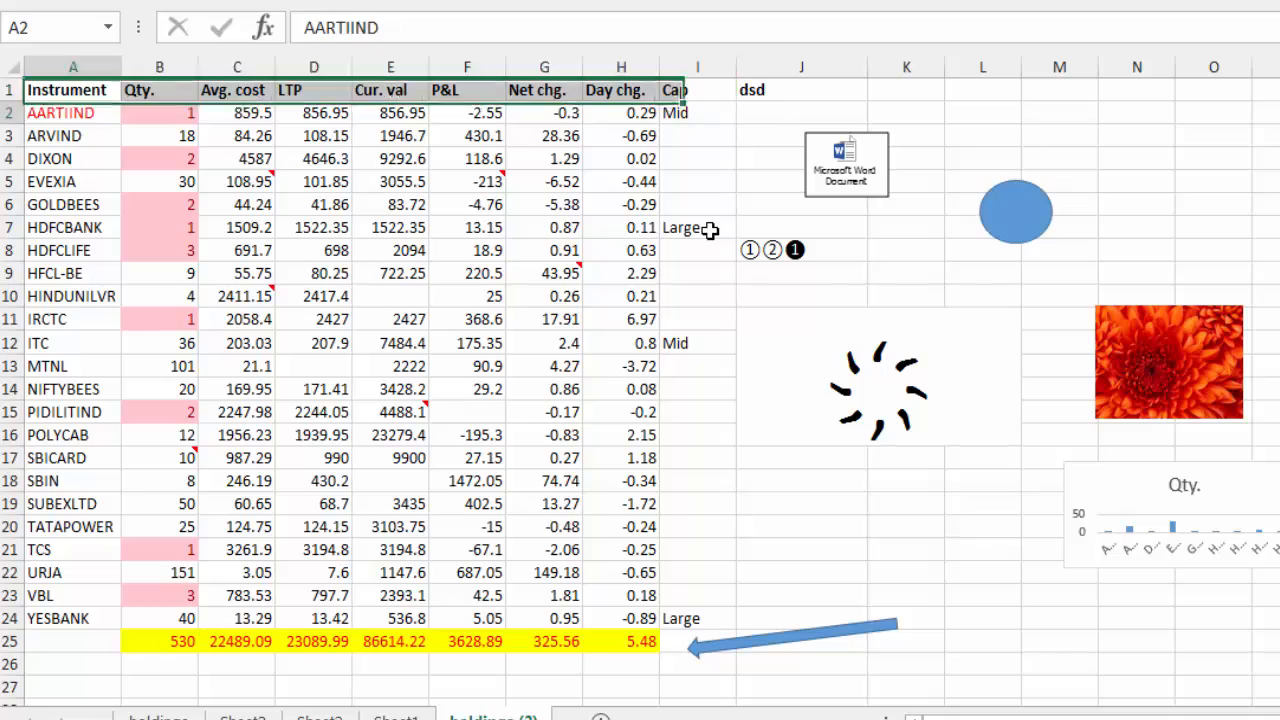
pyautogui.press('Up')
# Select all cells on the sheet that contain conditional formats with Go To Special.
pyautogui.press('F5')
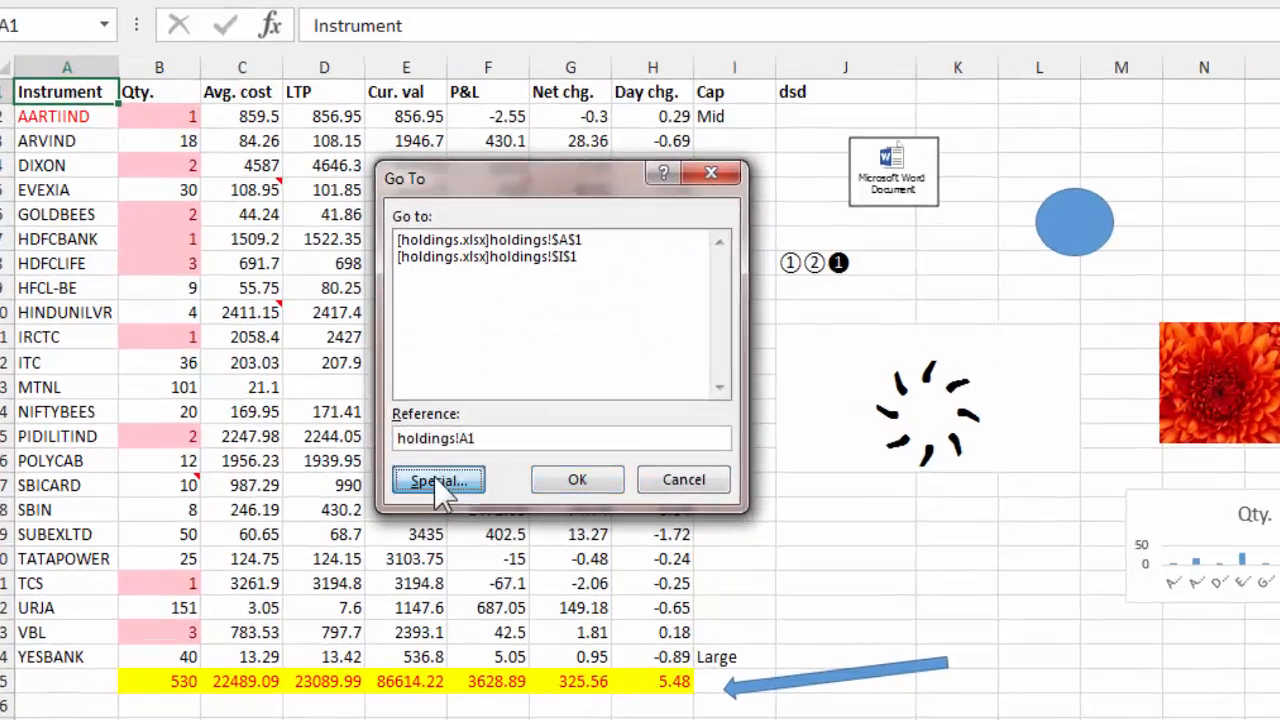
pyautogui.click(437, 476)
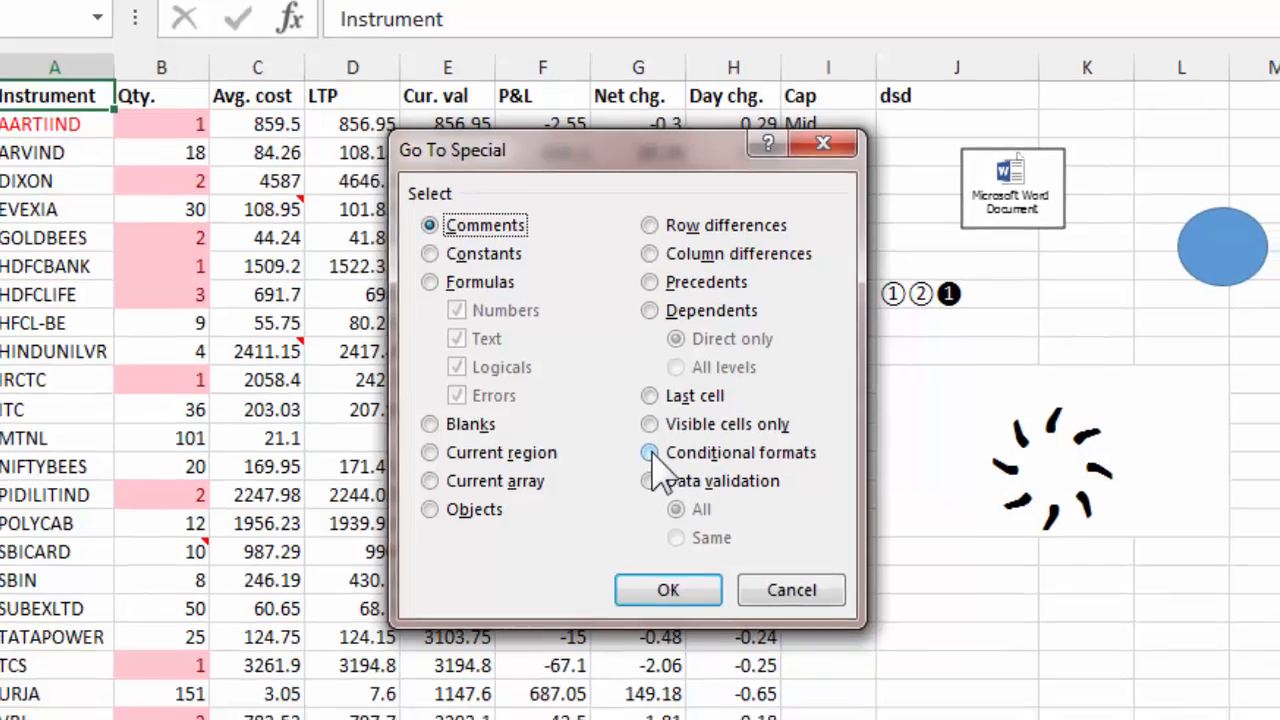
pyautogui.click(654, 460)
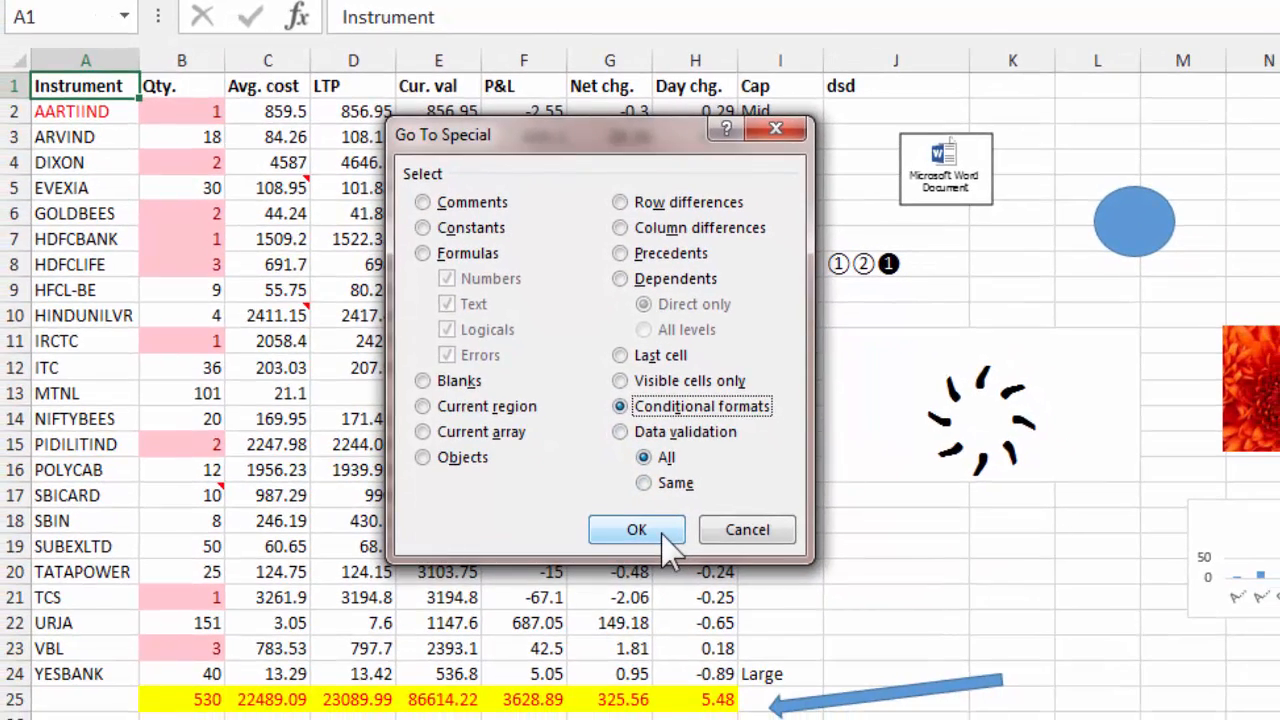
pyautogui.click(662, 528)
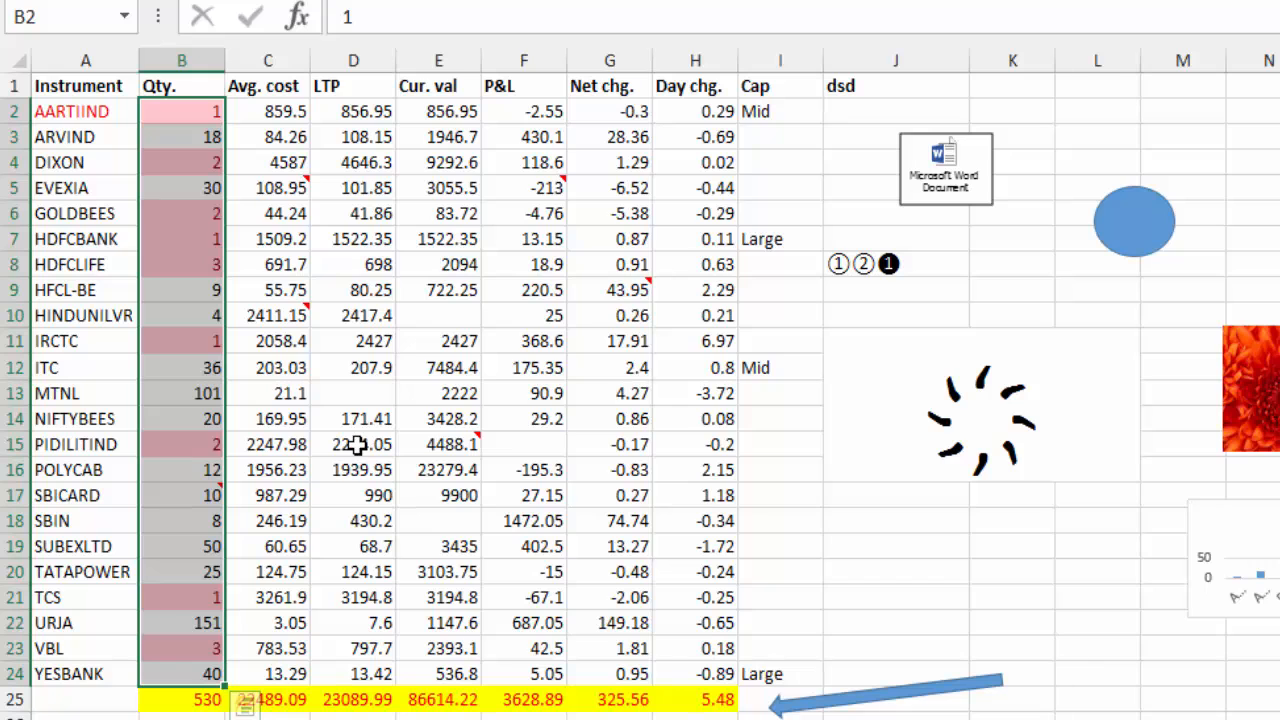
# Select all cells that have data validation with Go To Special, and clear that selection by moving to cell C7.
pyautogui.press('F5')
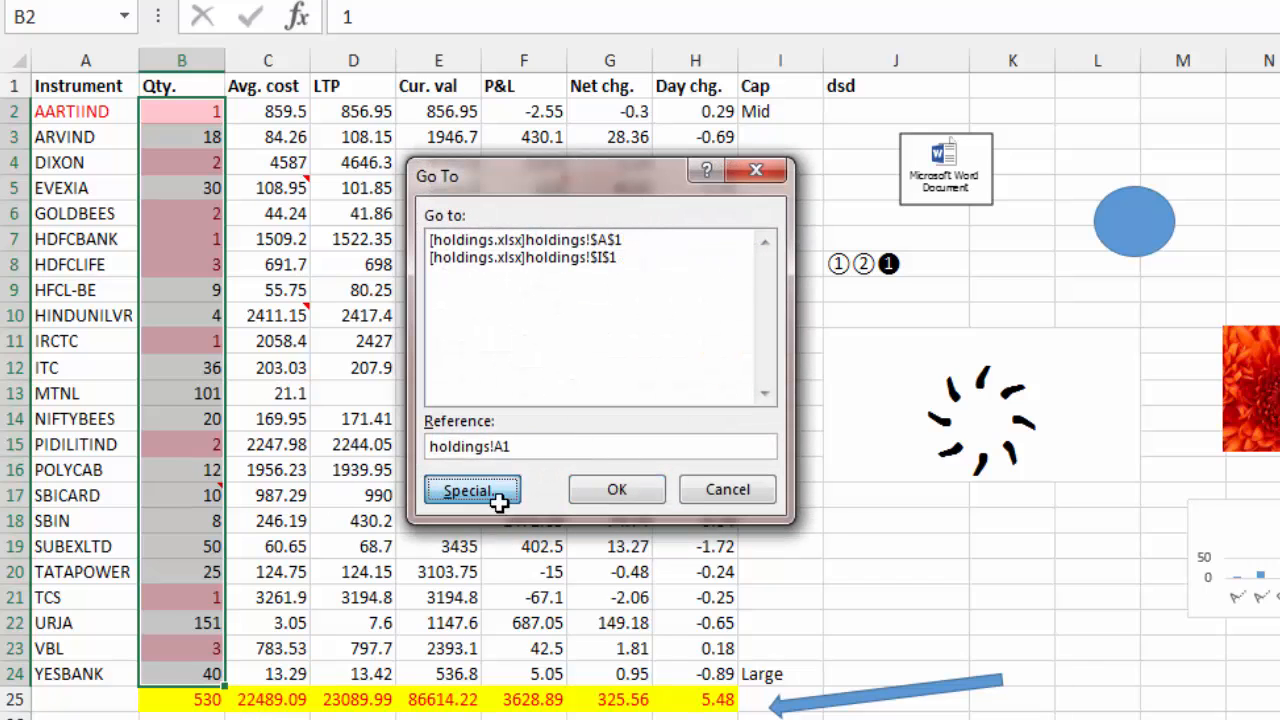
pyautogui.click(494, 494)
pyautogui.click(621, 433)
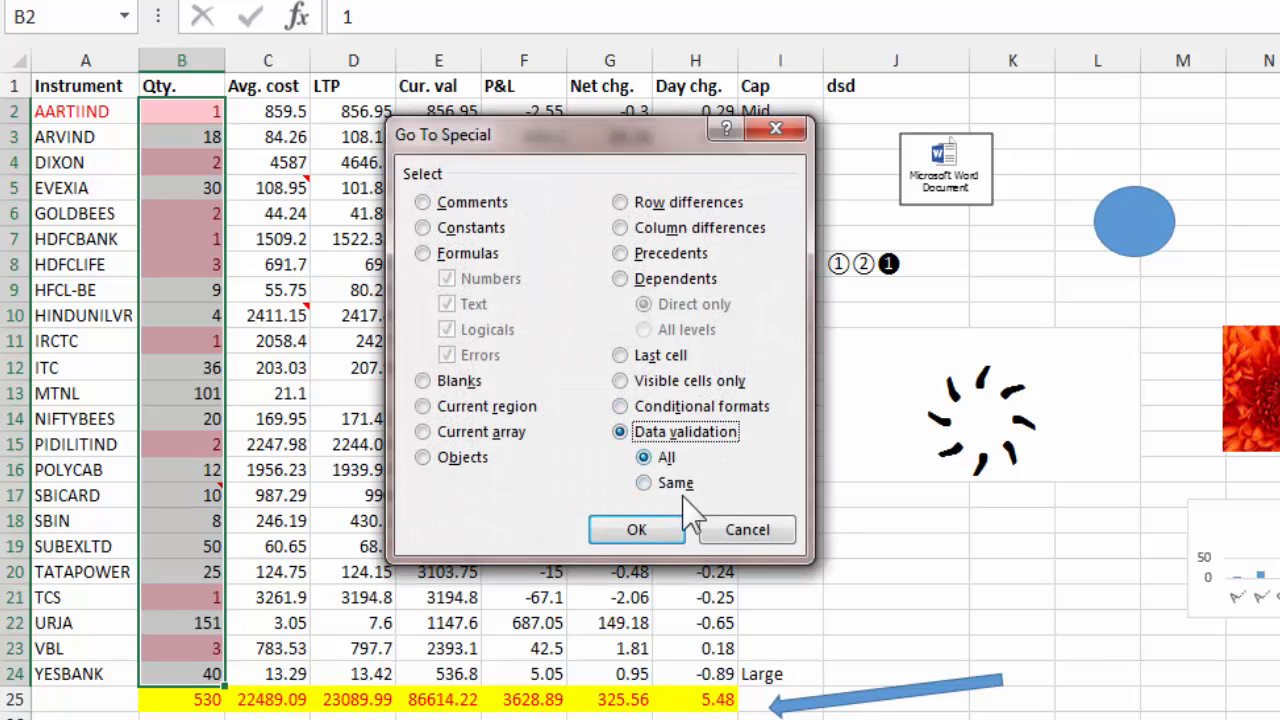
pyautogui.click(637, 530)
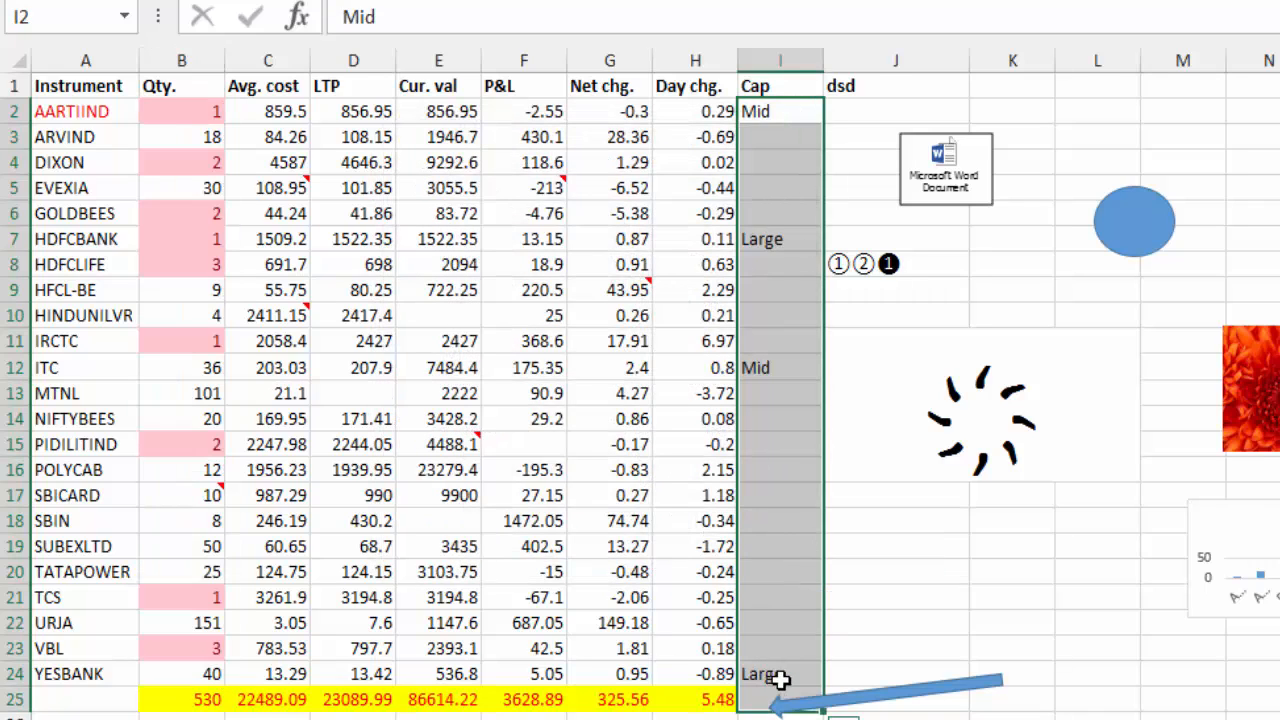
pyautogui.click(294, 246)
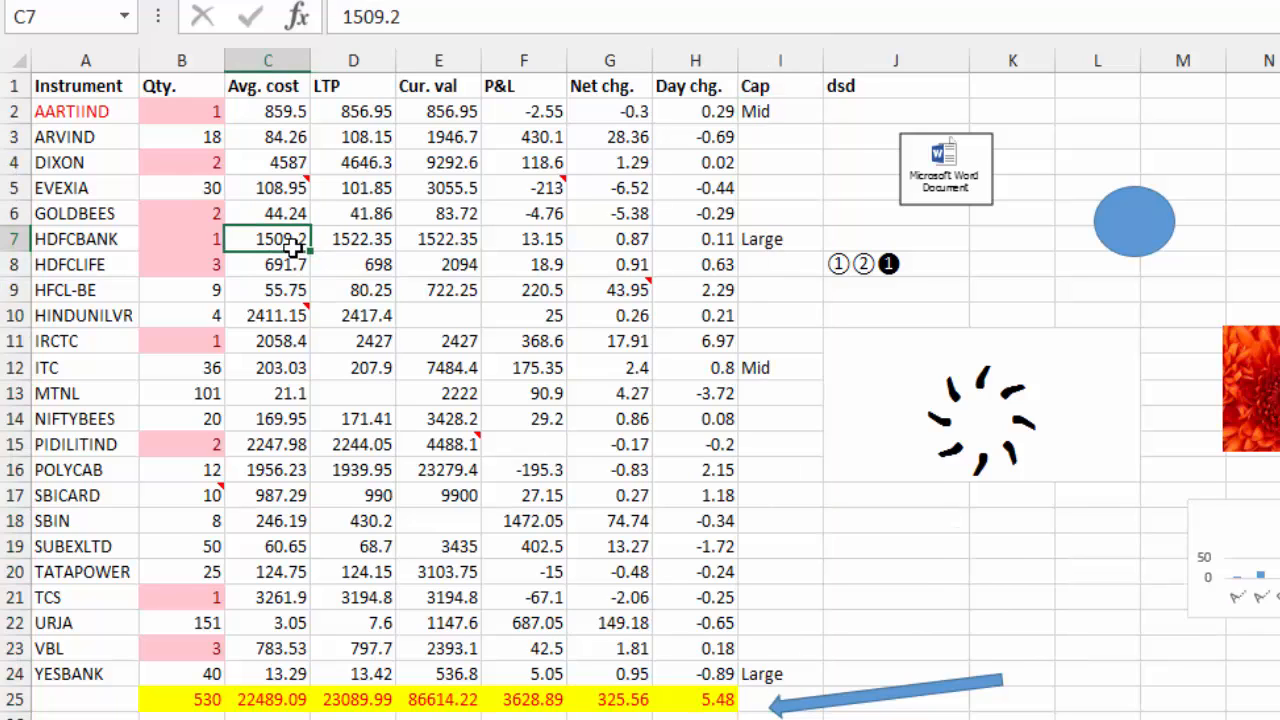